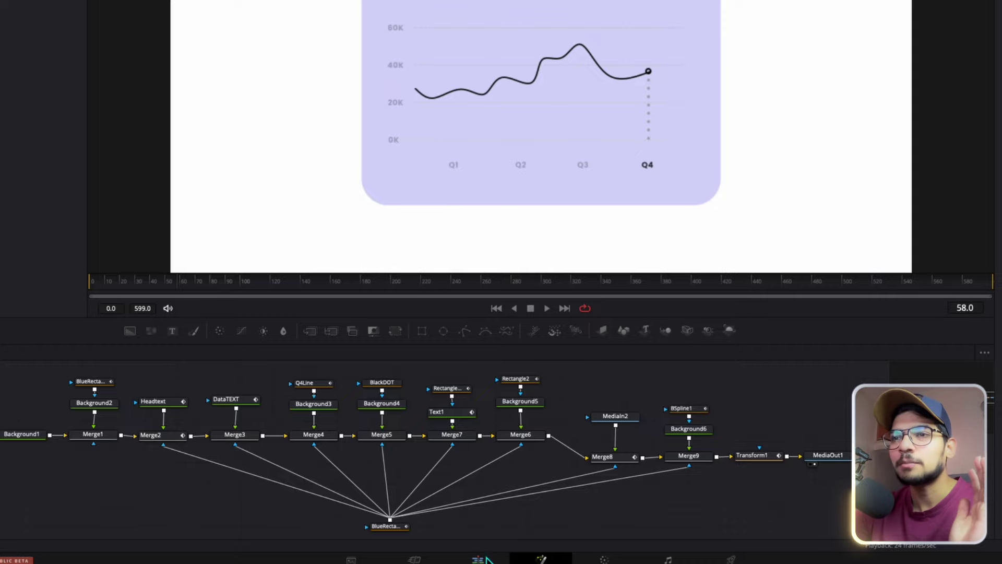
# - From the Edit page, create a Fusion composition named "Line ani" in the Line graph bin, with a 60 fps frame rate and 5-second duration
pyautogui.click(478, 559)
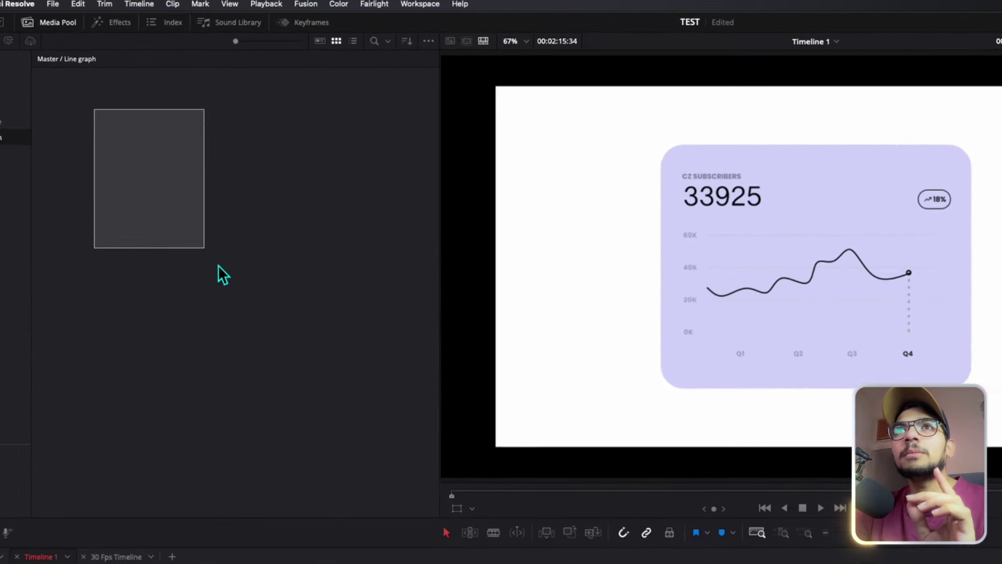
pyautogui.rightClick(201, 190)
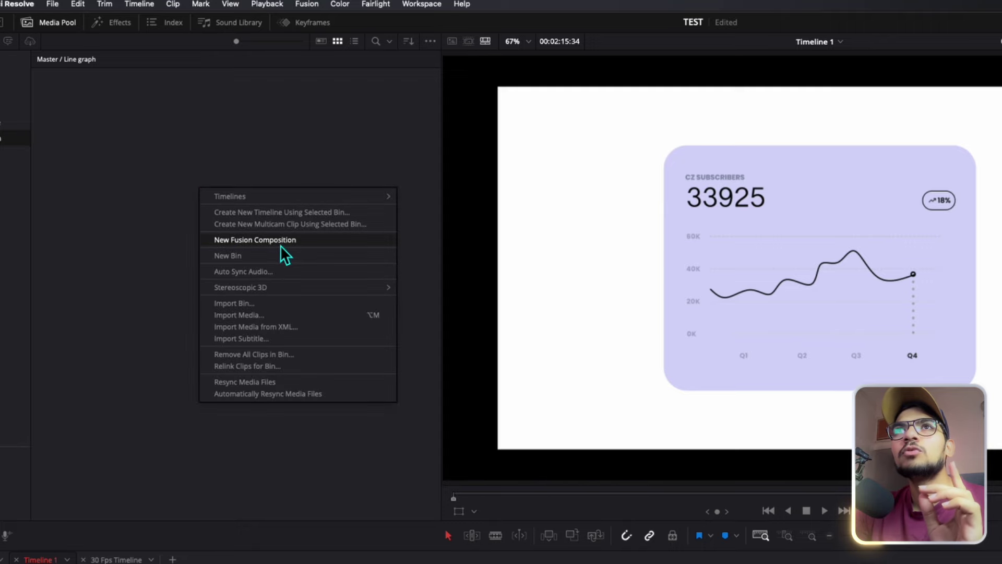
pyautogui.click(240, 240)
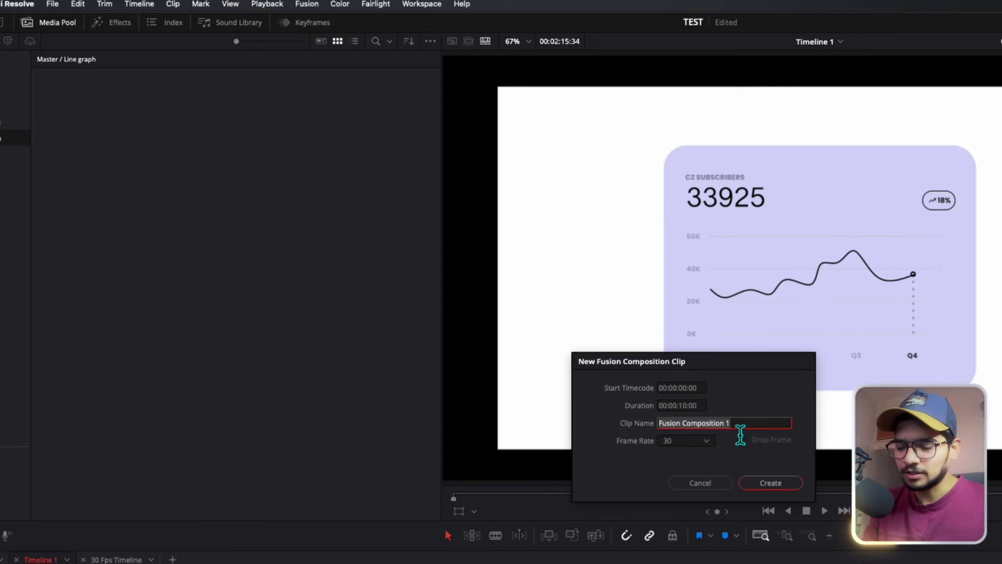
pyautogui.write('Line ani')
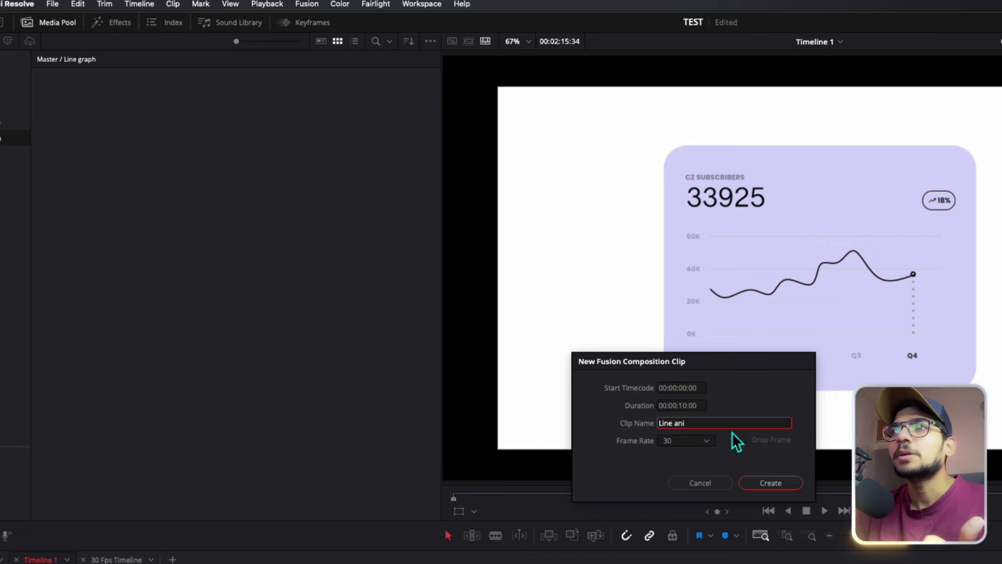
pyautogui.click(701, 443)
pyautogui.scroll(-3, 687, 516)
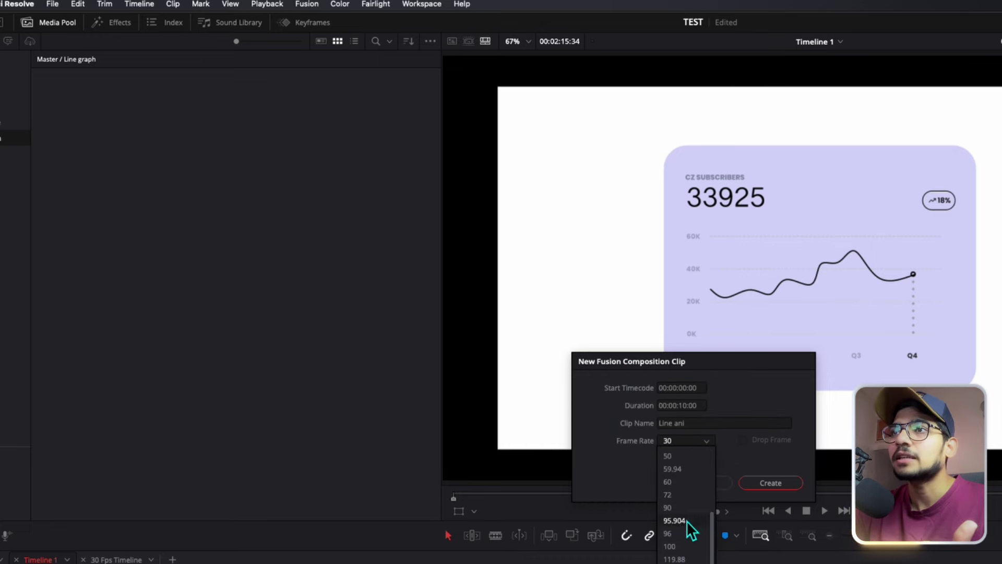
pyautogui.click(687, 481)
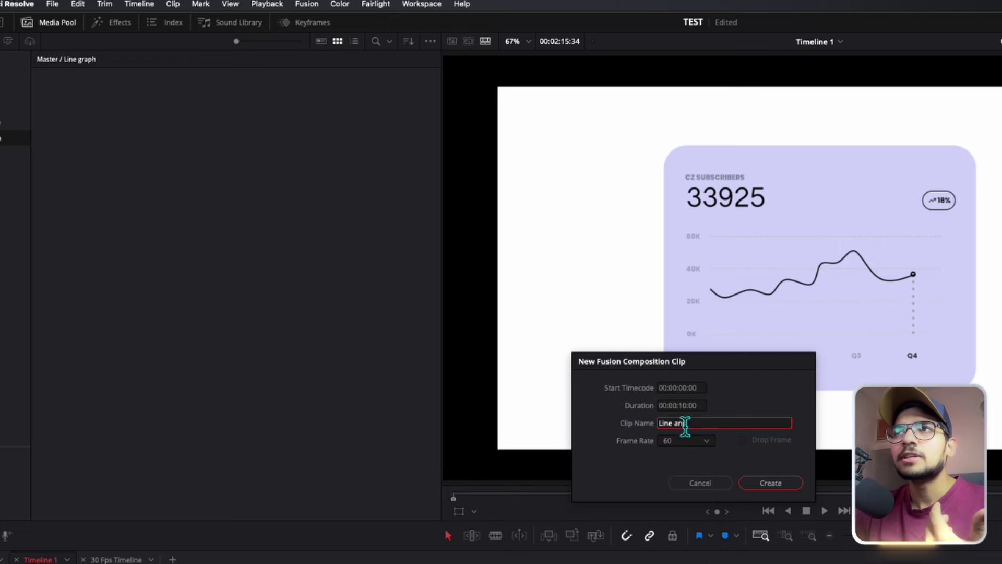
pyautogui.click(688, 407)
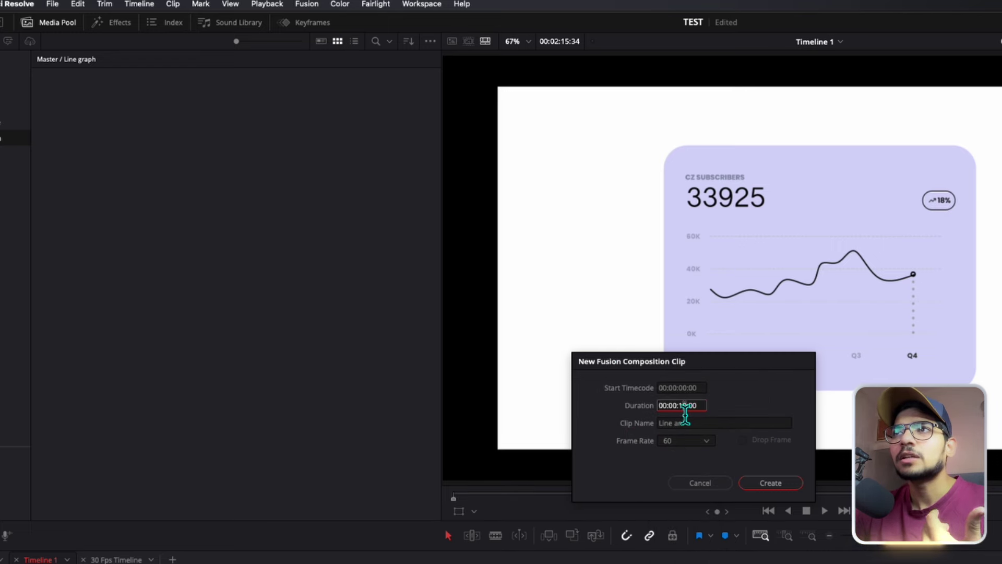
pyautogui.write('05')
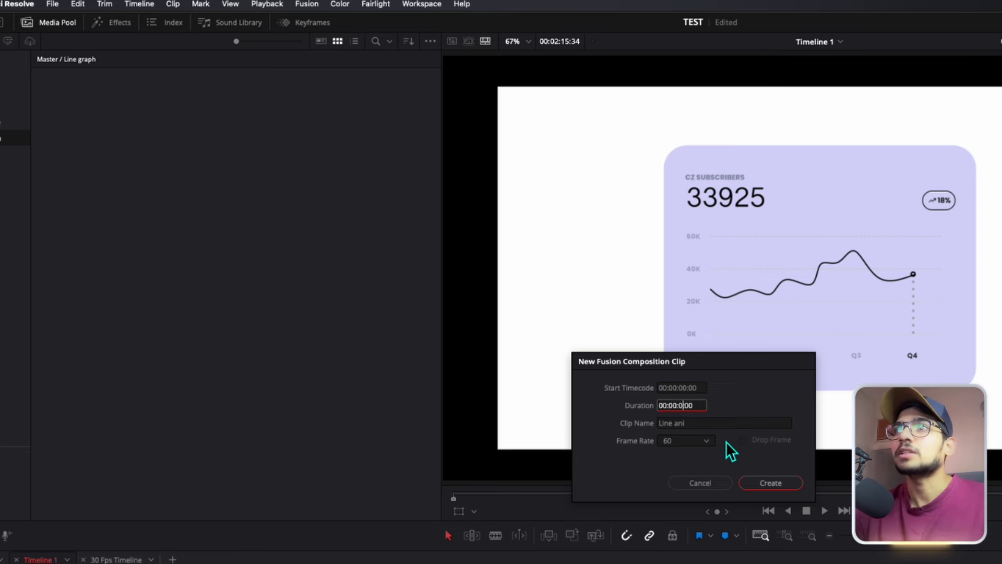
pyautogui.click(782, 486)
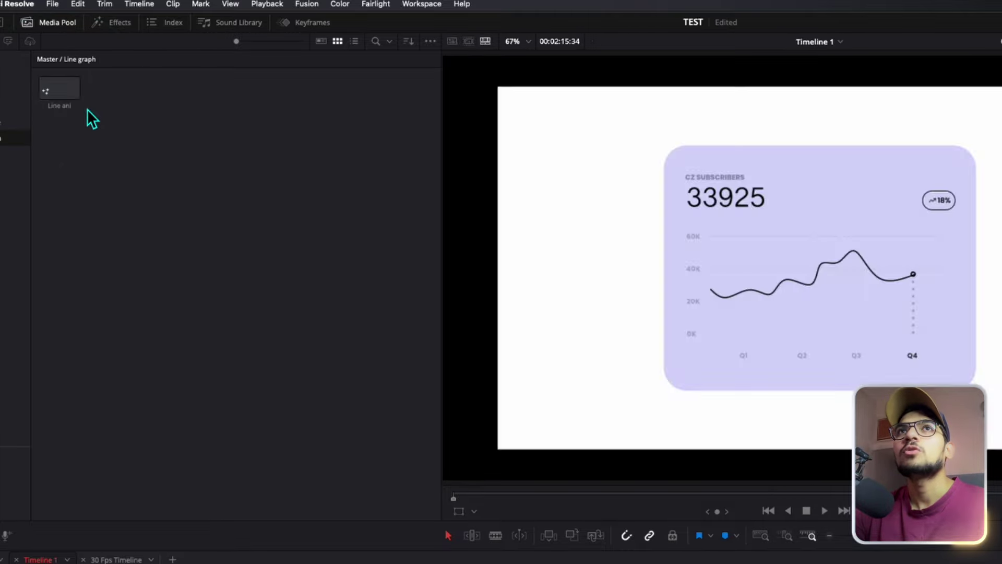
# - Place the Line ani clip on the timeline after the Line Graph clips and open it in the Fusion page
pyautogui.moveTo(59, 89); pyautogui.dragTo(401, 478)
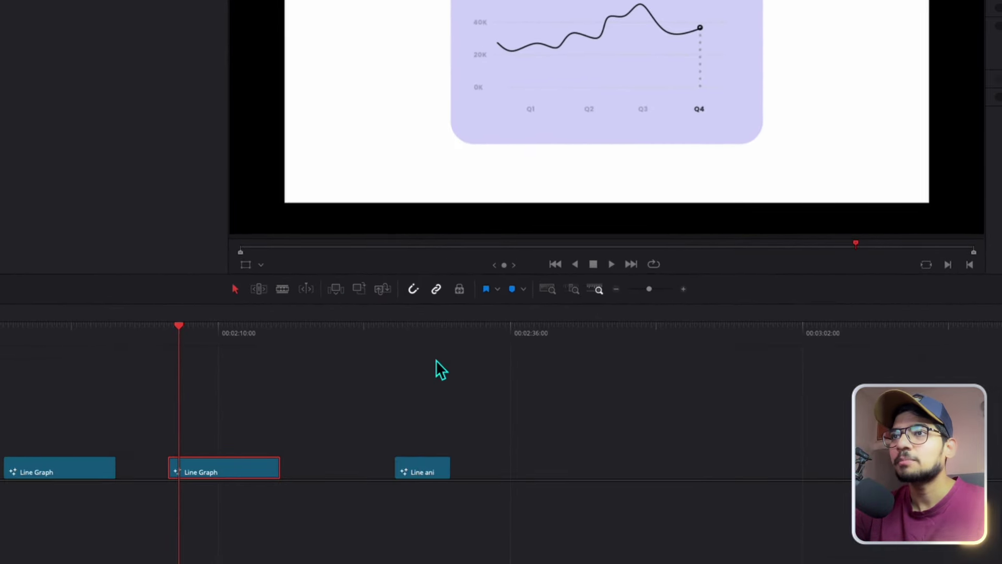
pyautogui.click(431, 332)
pyautogui.click(431, 468)
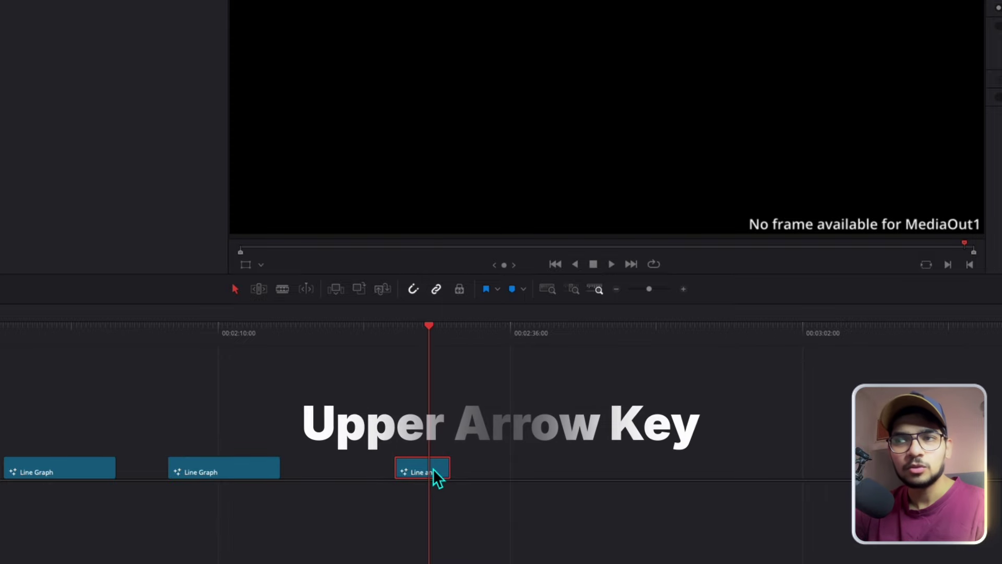
pyautogui.rightClick(432, 468)
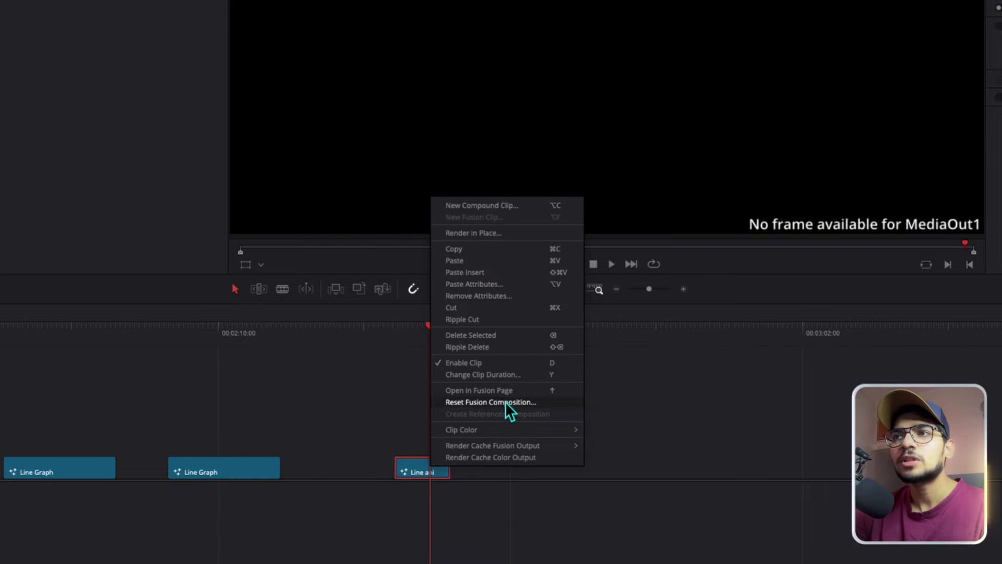
pyautogui.click(480, 392)
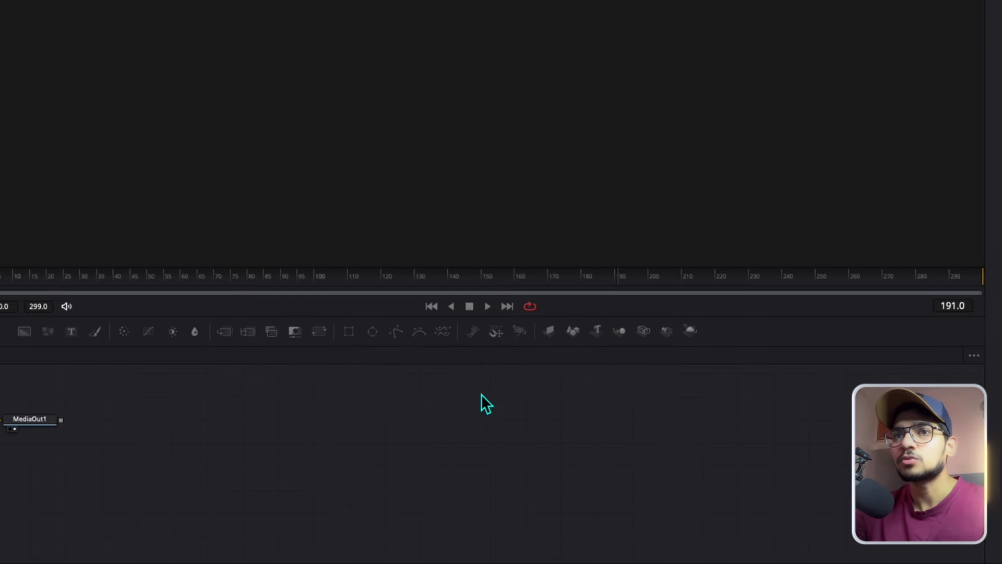
# - Move the MediaOut1 node to the far end of the node graph to leave room for other nodes
pyautogui.moveTo(31, 423); pyautogui.dragTo(828, 472)
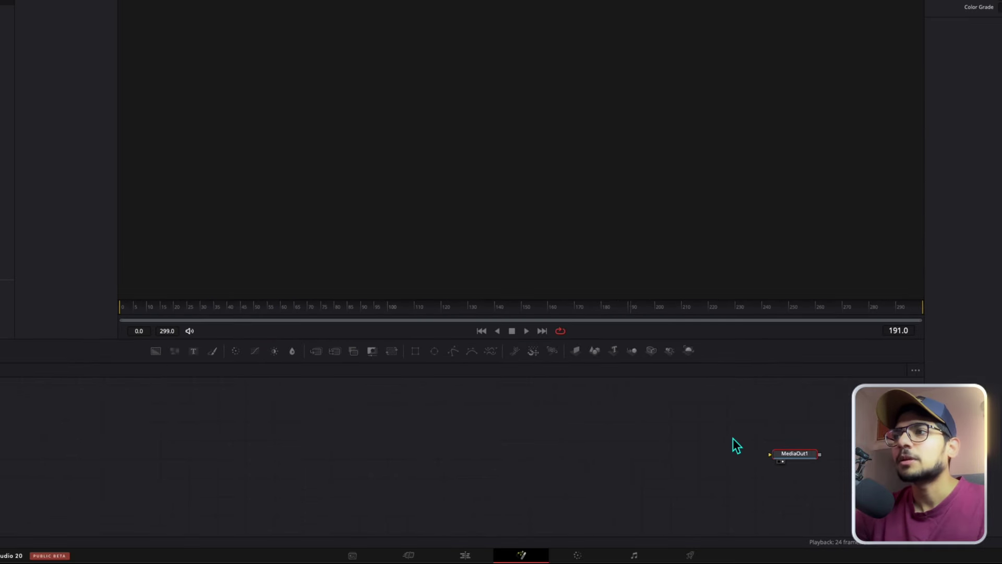
pyautogui.moveTo(732, 438); pyautogui.dragTo(842, 478)
pyautogui.moveTo(793, 455); pyautogui.dragTo(825, 459)
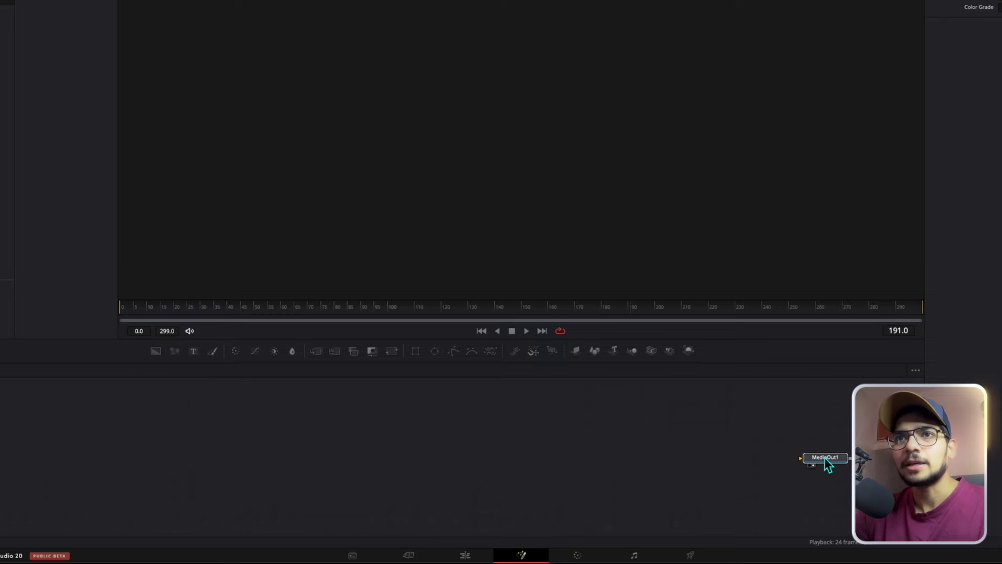
# - Try a Background node connected to MediaOut1, and clear it from the node graph again
pyautogui.moveTo(156, 352); pyautogui.dragTo(833, 464)
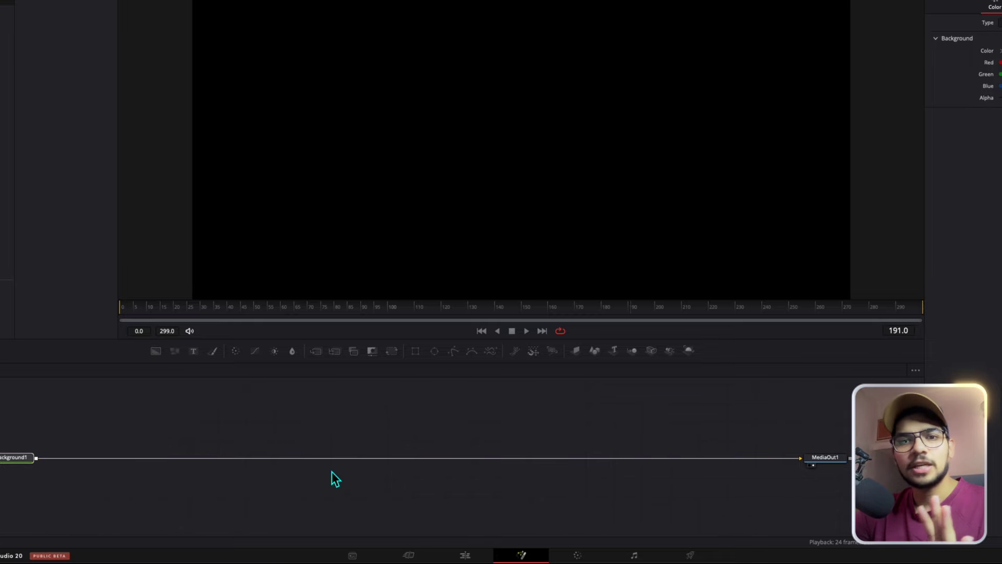
pyautogui.moveTo(122, 406); pyautogui.dragTo(710, 509)
pyautogui.moveTo(71, 392); pyautogui.dragTo(762, 509)
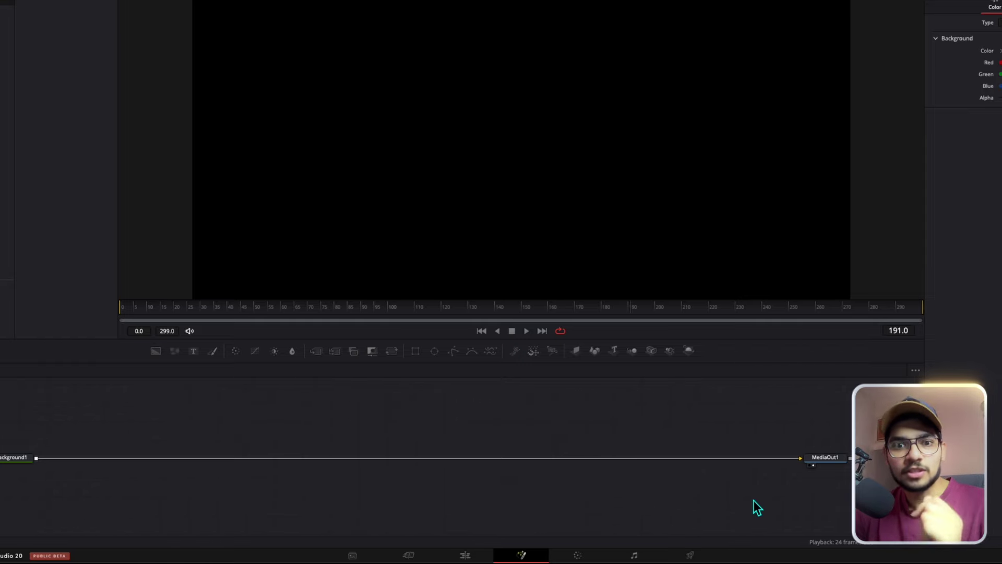
pyautogui.click(554, 460)
pyautogui.press('Delete')
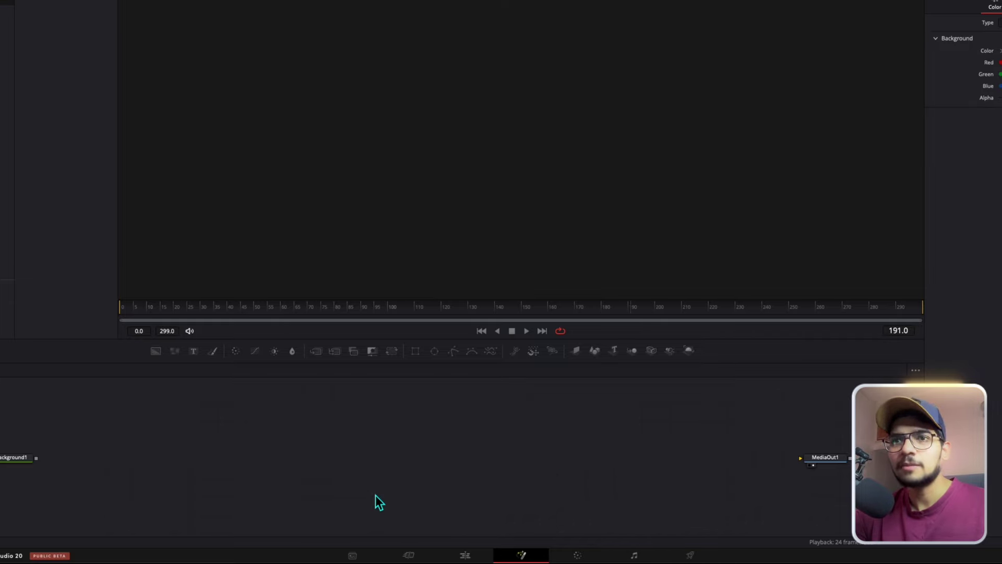
pyautogui.moveTo(830, 464)
pyautogui.mouseDown()
pyautogui.moveTo(693, 467)
pyautogui.moveTo(826, 468)
pyautogui.mouseUp()
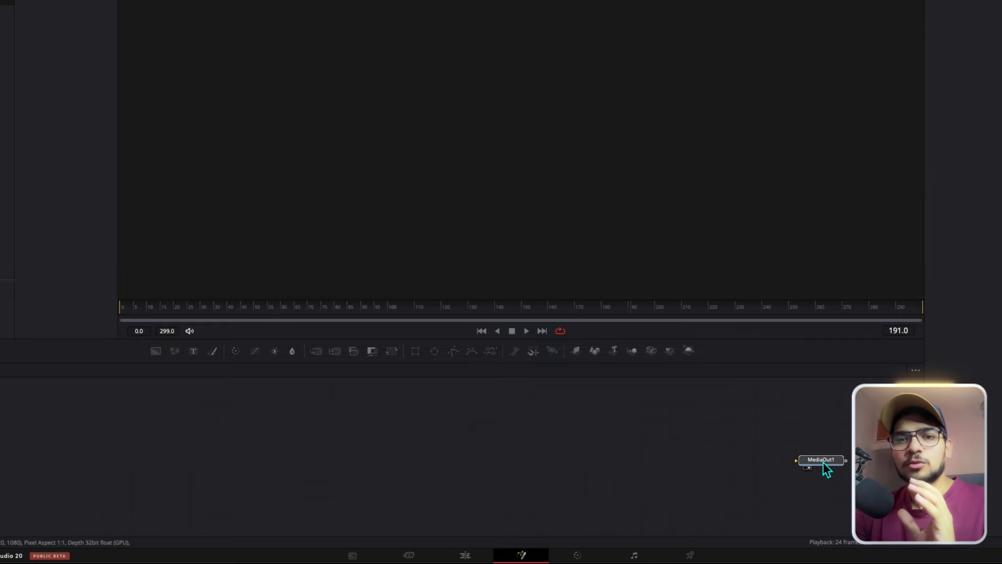
pyautogui.click(658, 454)
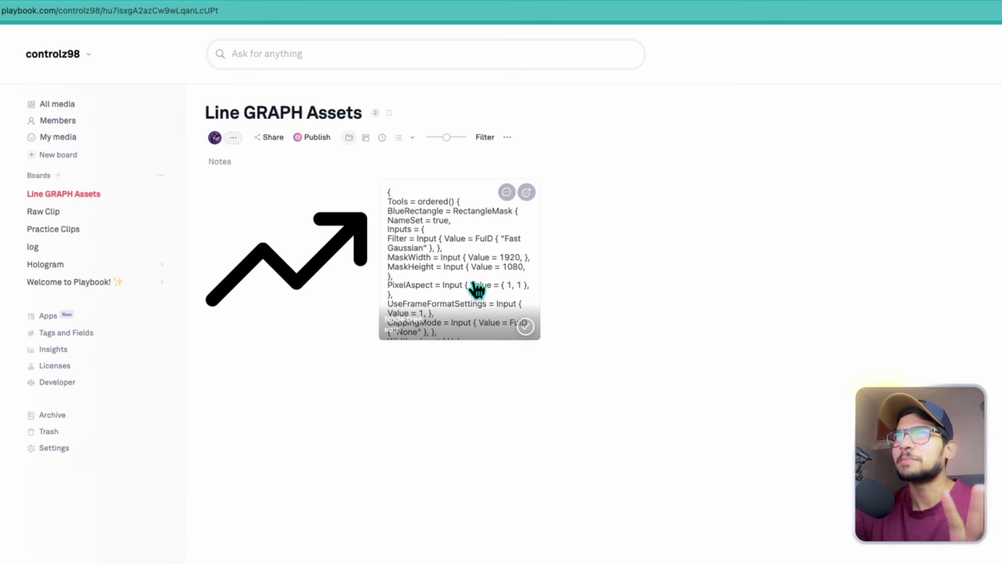
# - Copy the node-code note from the Line GRAPH Assets board in Playbook and paste it into the Fusion node graph in DaVinci Resolve
pyautogui.rightClick(454, 258)
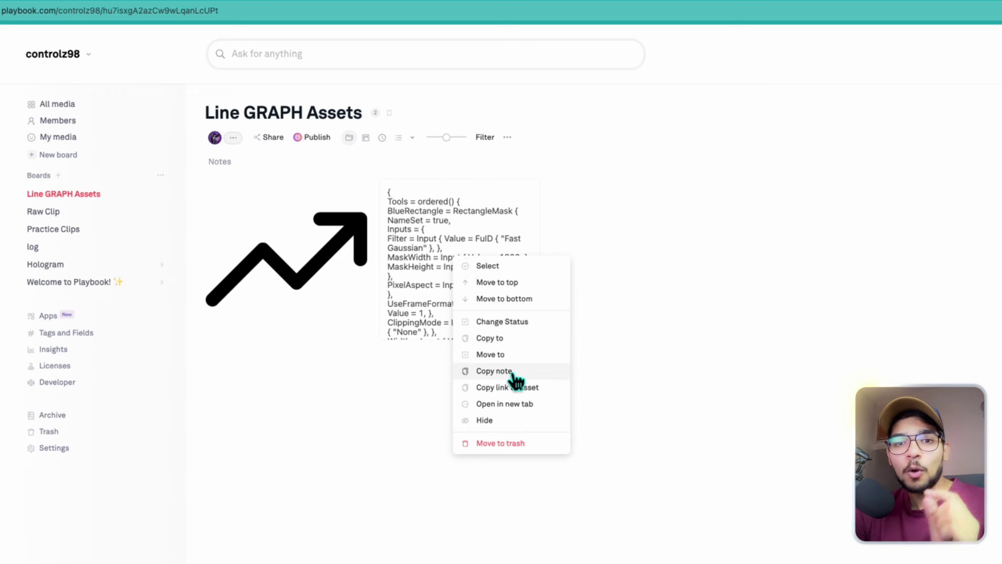
pyautogui.click(494, 371)
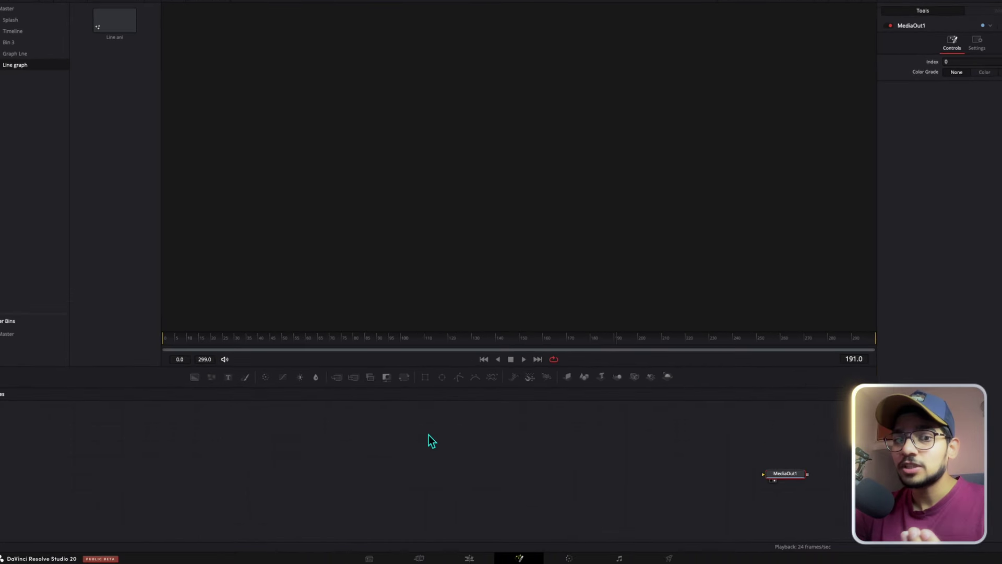
pyautogui.moveTo(181, 428); pyautogui.dragTo(687, 497)
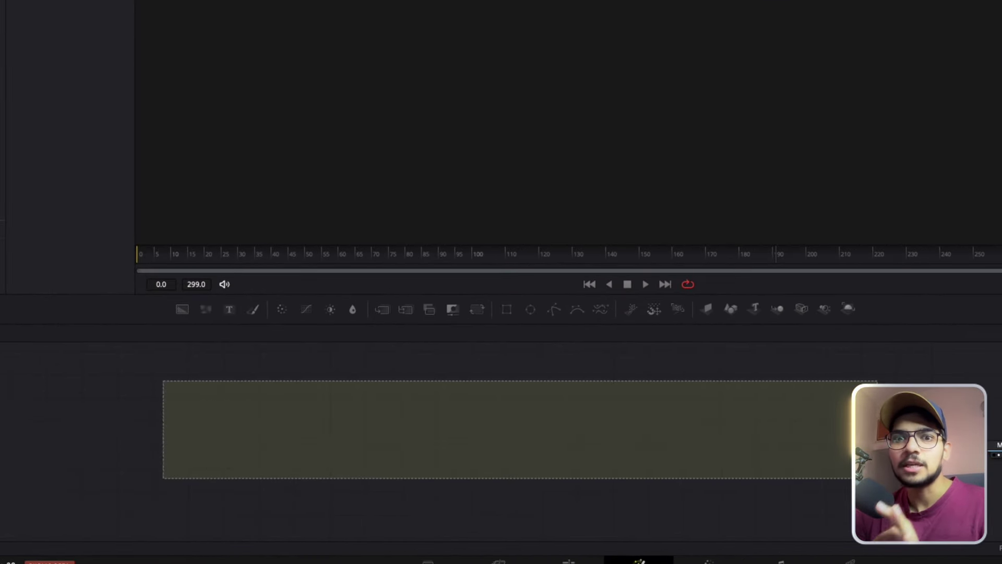
pyautogui.moveTo(877, 478); pyautogui.dragTo(878, 478)
pyautogui.rightClick(160, 402)
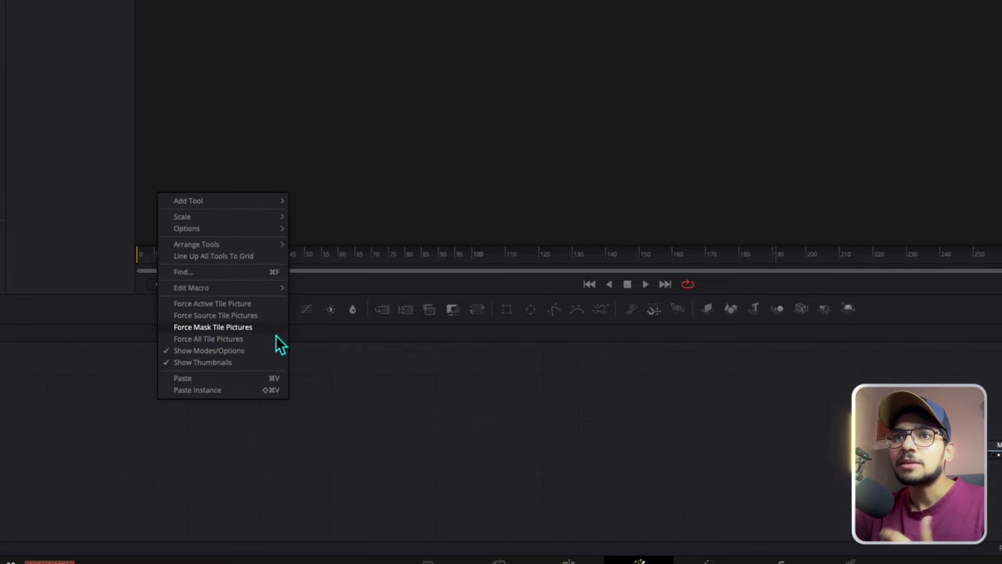
pyautogui.click(188, 378)
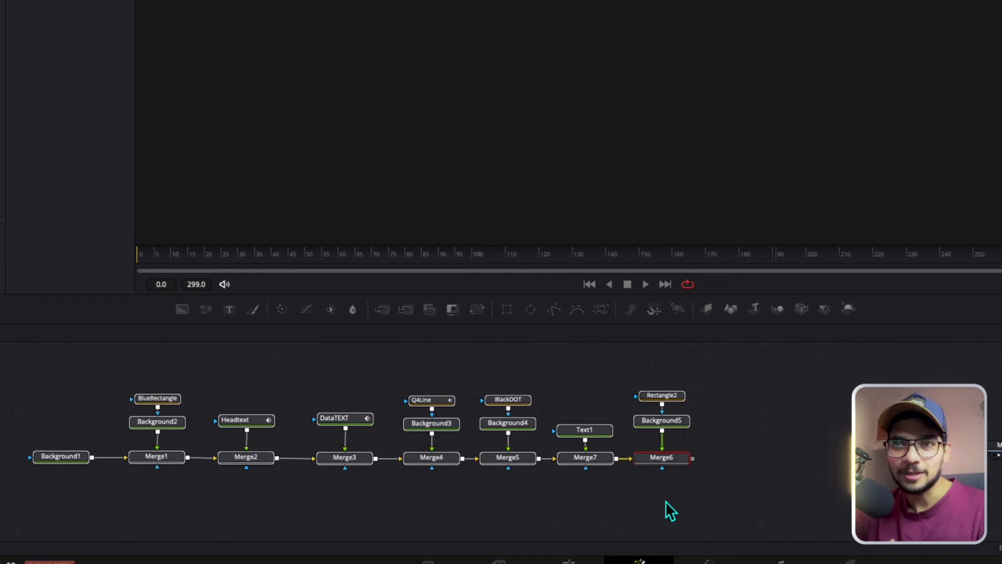
# - Connect the output of Merge6, the last merge in the pasted chain, to MediaOut1
pyautogui.click(718, 465)
pyautogui.moveTo(692, 458); pyautogui.dragTo(994, 453)
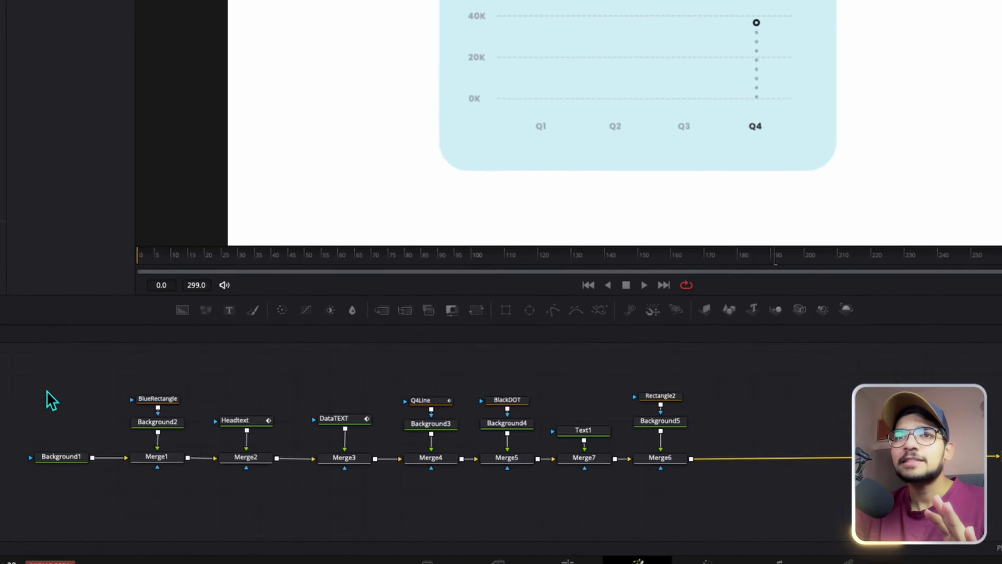
# - Examine the pasted node chain and its preview, including the background, Headtext and DataTEXT nodes
pyautogui.moveTo(40, 379); pyautogui.dragTo(690, 501)
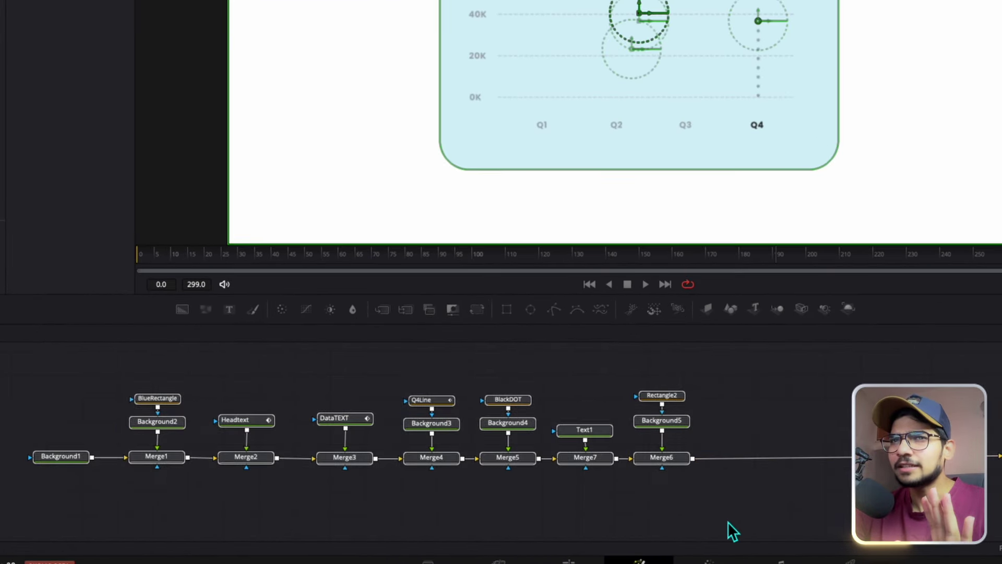
pyautogui.moveTo(727, 528); pyautogui.dragTo(656, 506)
pyautogui.click(656, 506)
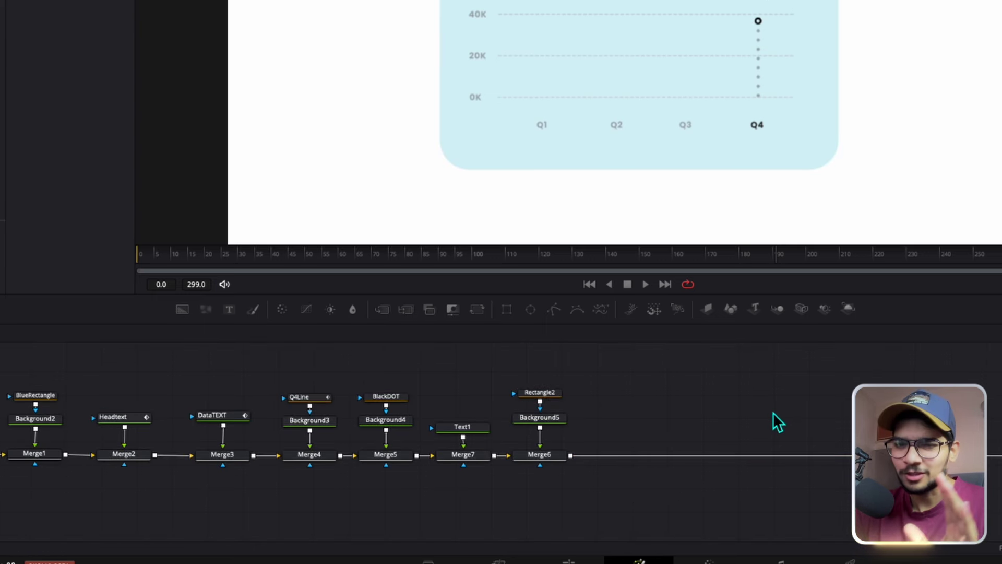
pyautogui.moveTo(773, 411); pyautogui.dragTo(791, 398)
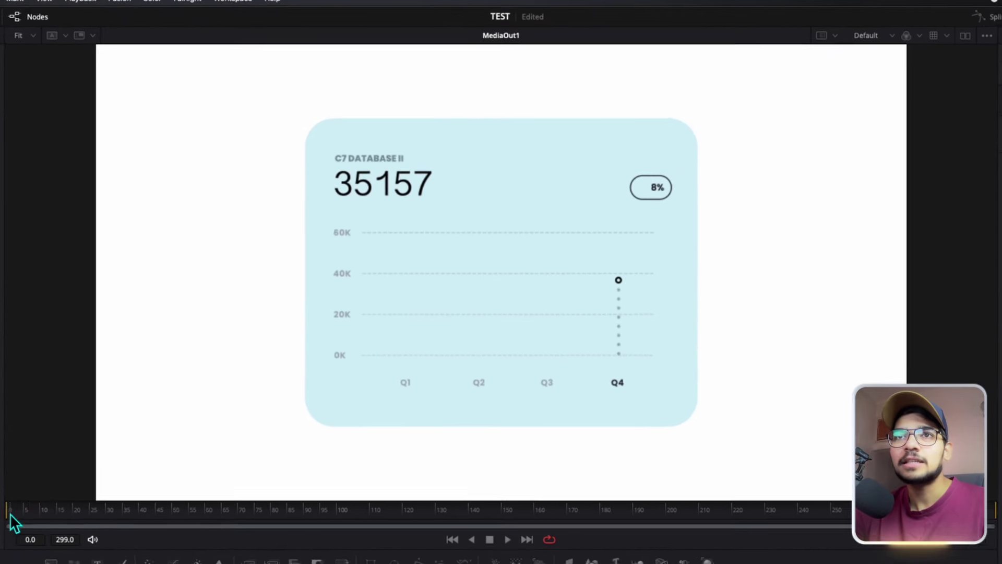
pyautogui.moveTo(161, 359); pyautogui.dragTo(547, 366)
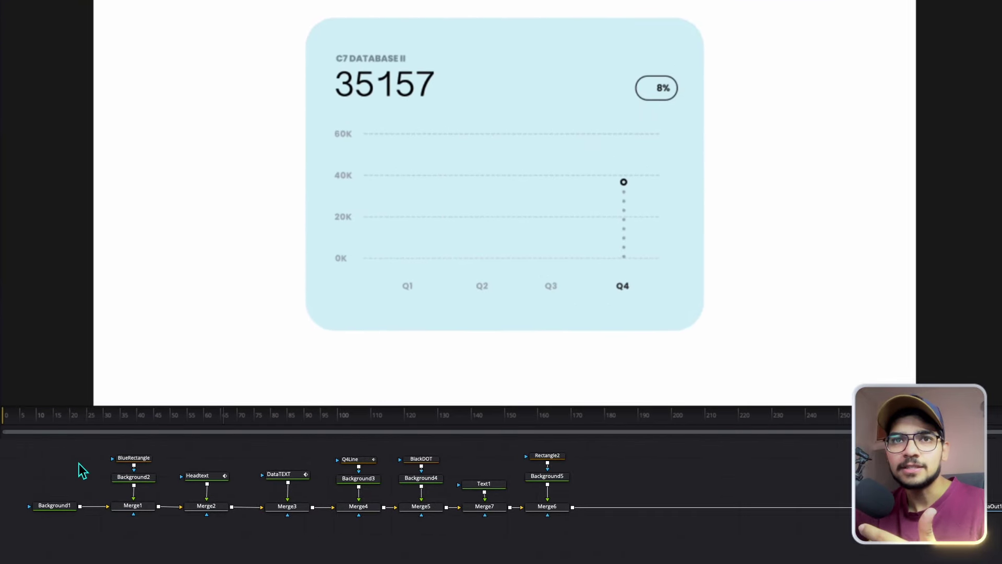
pyautogui.click(54, 504)
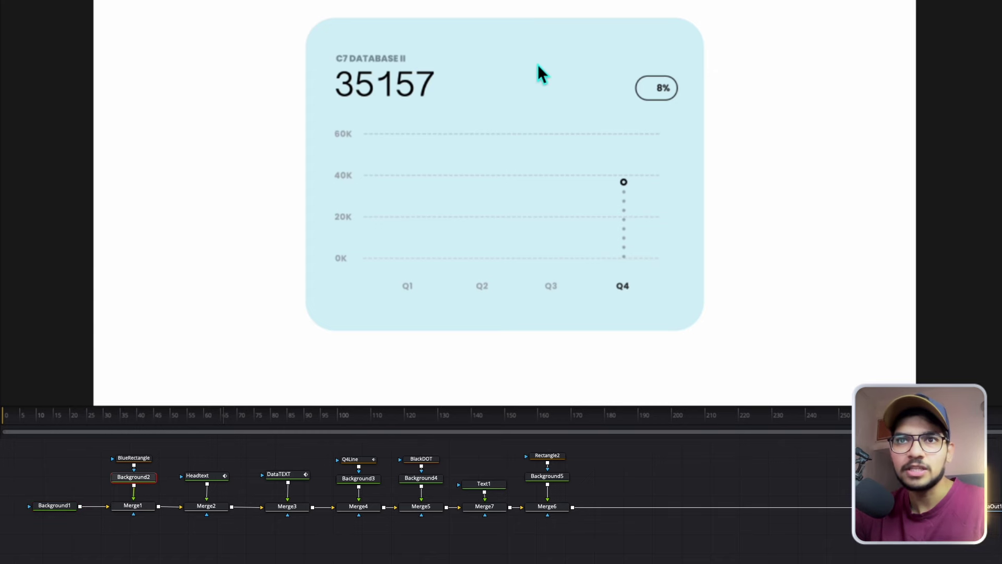
pyautogui.click(210, 477)
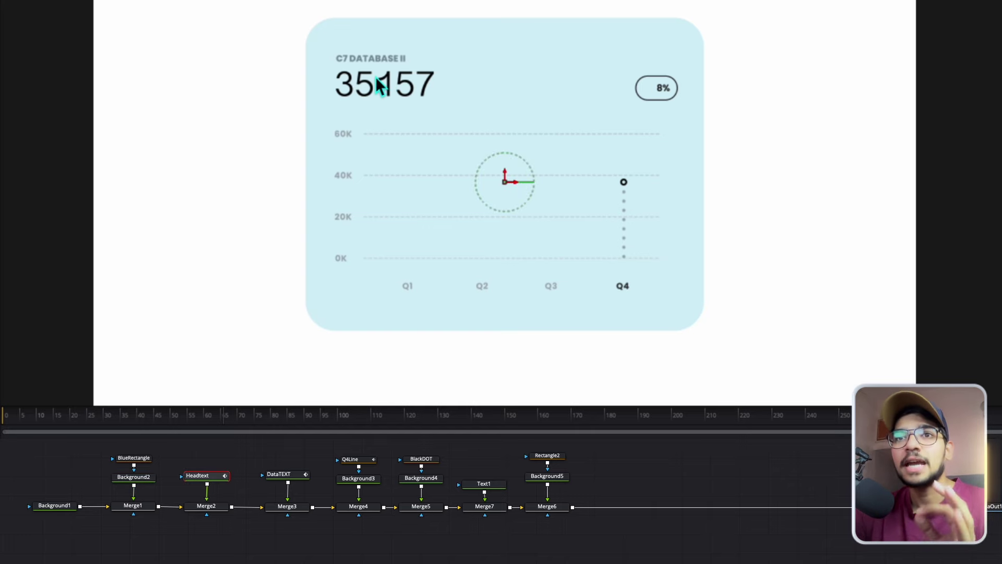
pyautogui.click(284, 474)
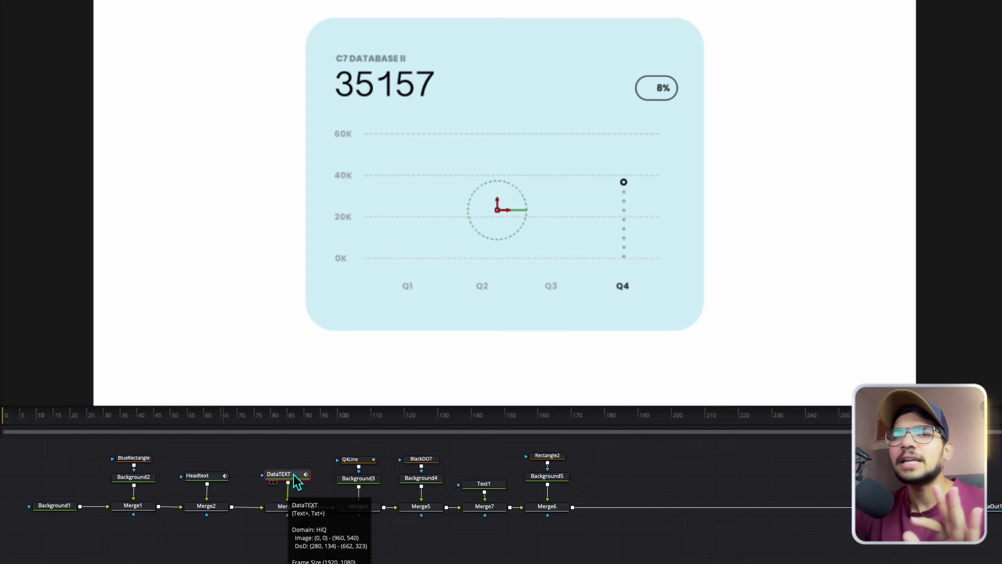
# - Replace the card title "C7 DATABASE II" in the Headtext node with "View Counts"
pyautogui.click(201, 476)
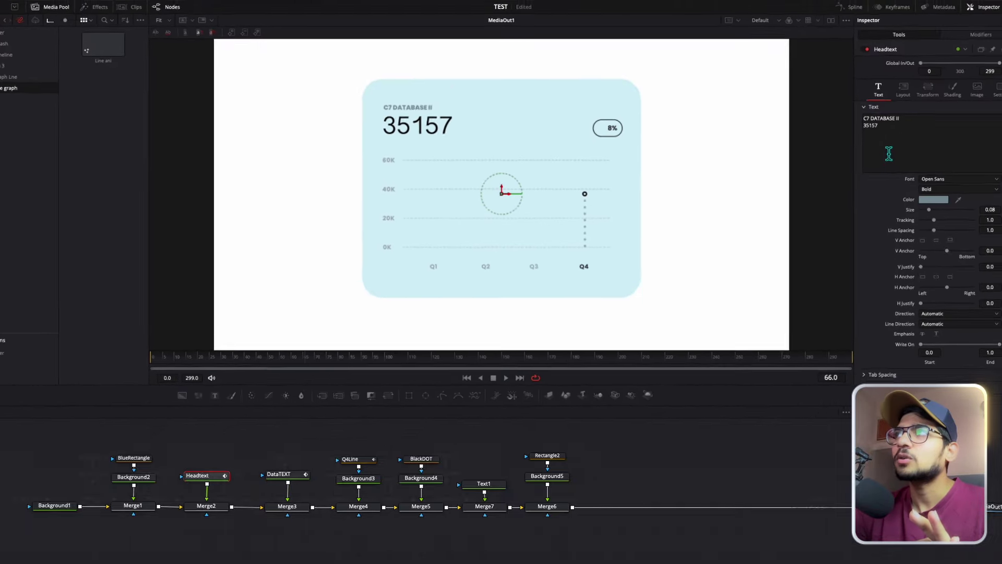
pyautogui.moveTo(888, 152); pyautogui.dragTo(862, 116)
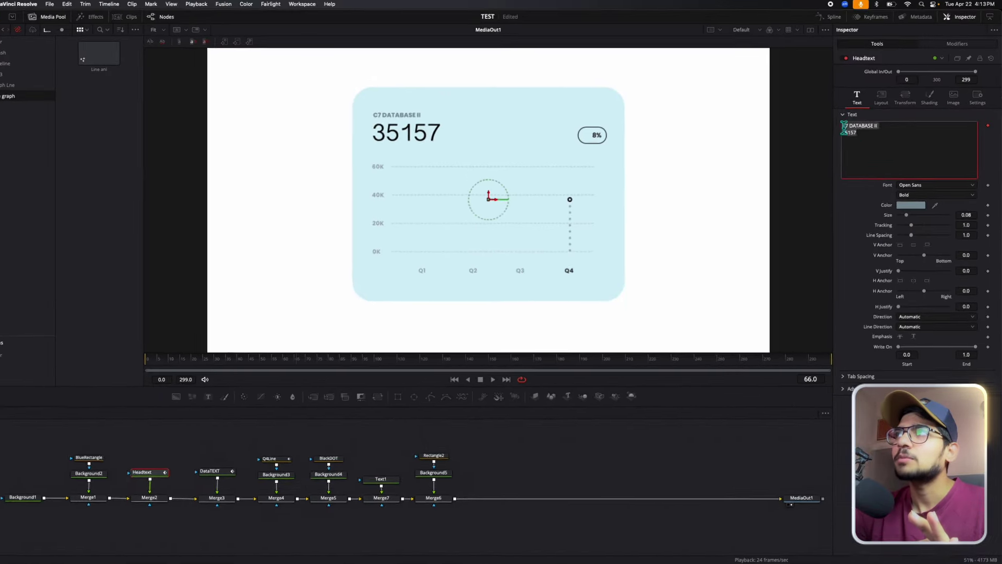
pyautogui.moveTo(789, 184); pyautogui.dragTo(773, 182)
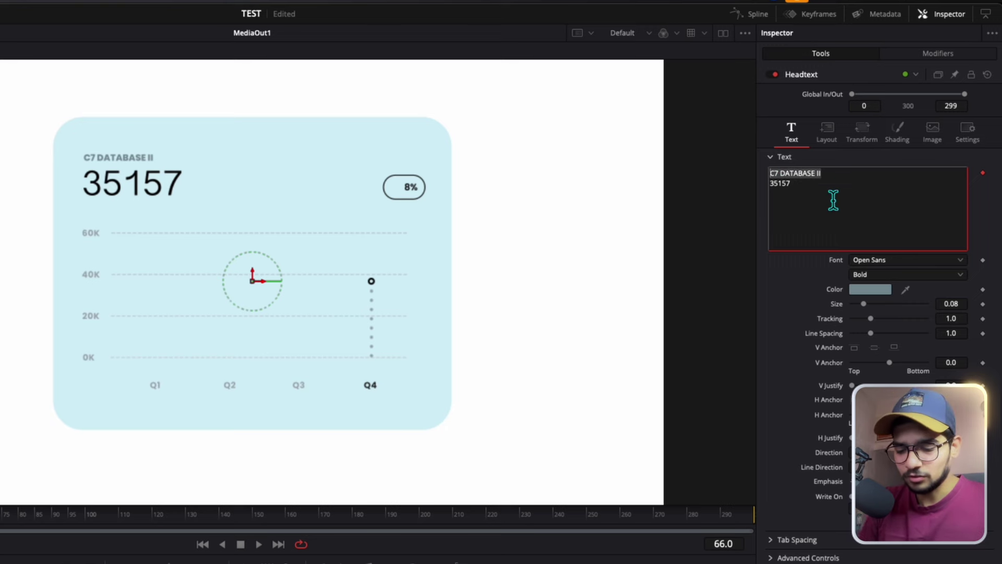
pyautogui.write('View Counts')
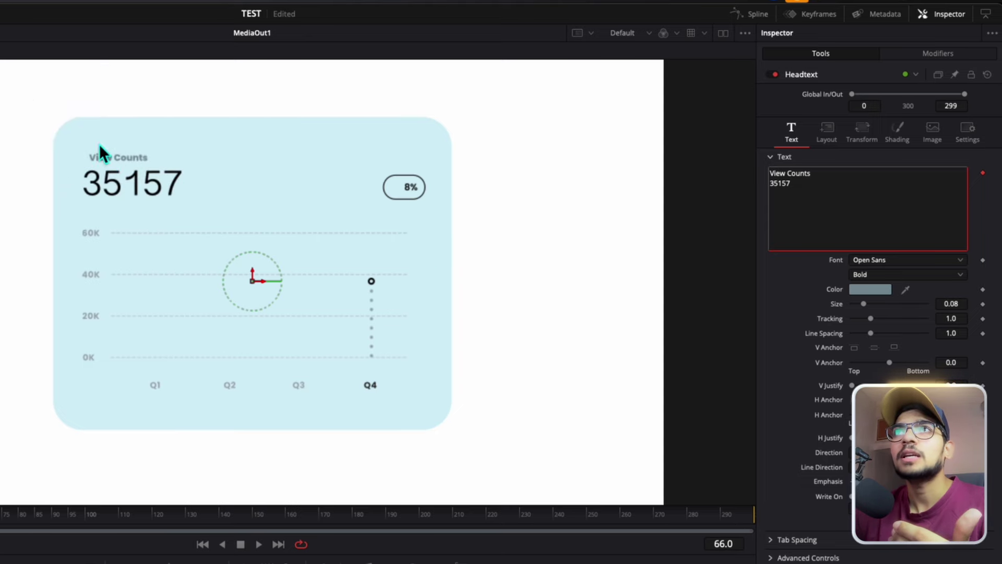
# - Select the View Counts characters in the viewer and set their character-level X offset to -0.228
pyautogui.moveTo(86, 138); pyautogui.dragTo(155, 156)
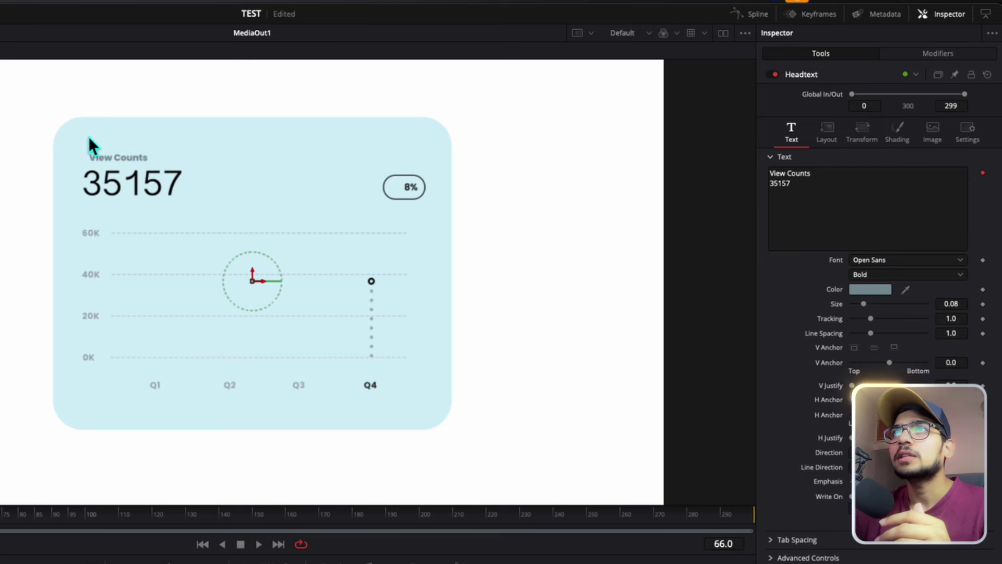
pyautogui.moveTo(88, 136); pyautogui.dragTo(151, 156)
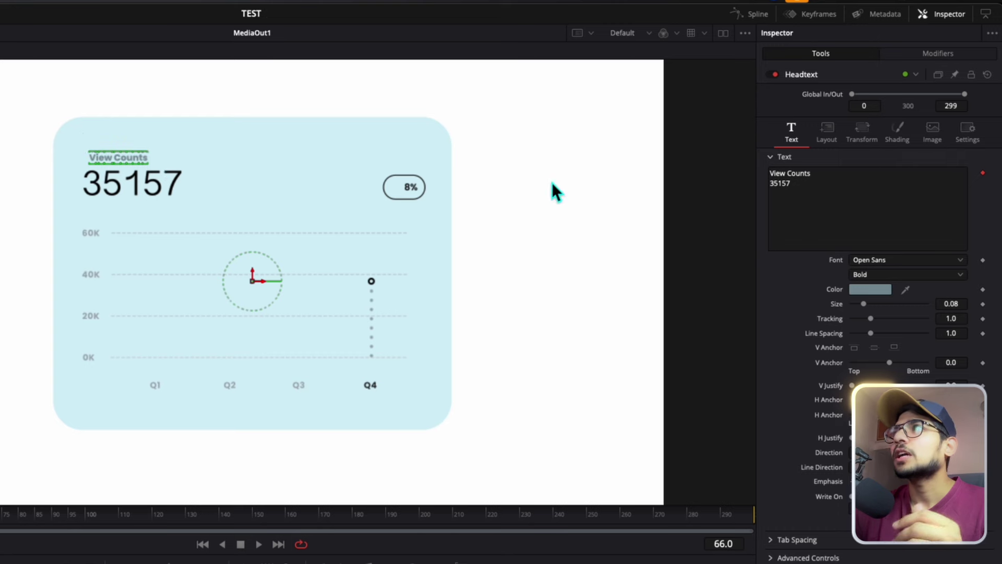
pyautogui.click(940, 54)
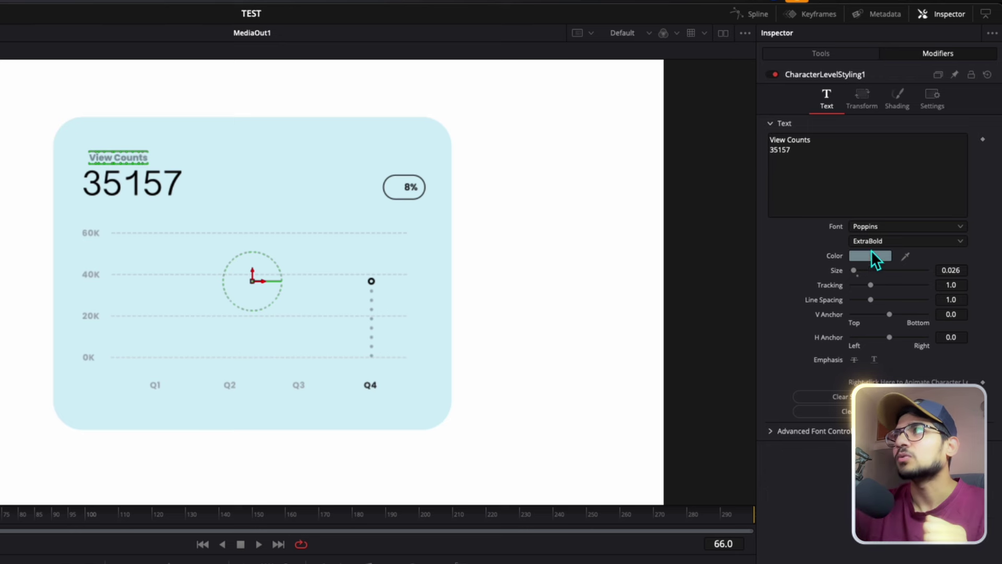
pyautogui.click(864, 101)
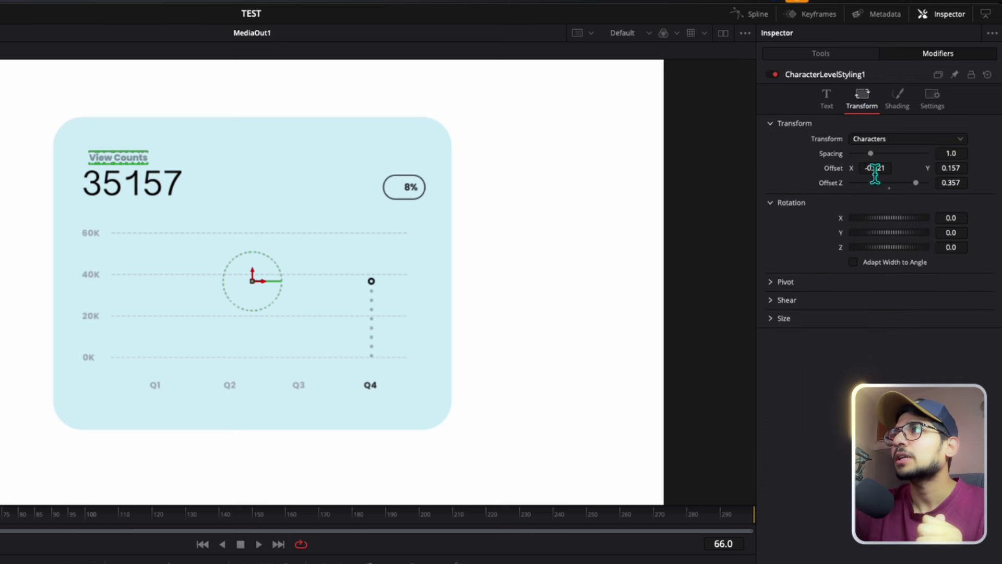
pyautogui.moveTo(881, 171); pyautogui.dragTo(873, 172)
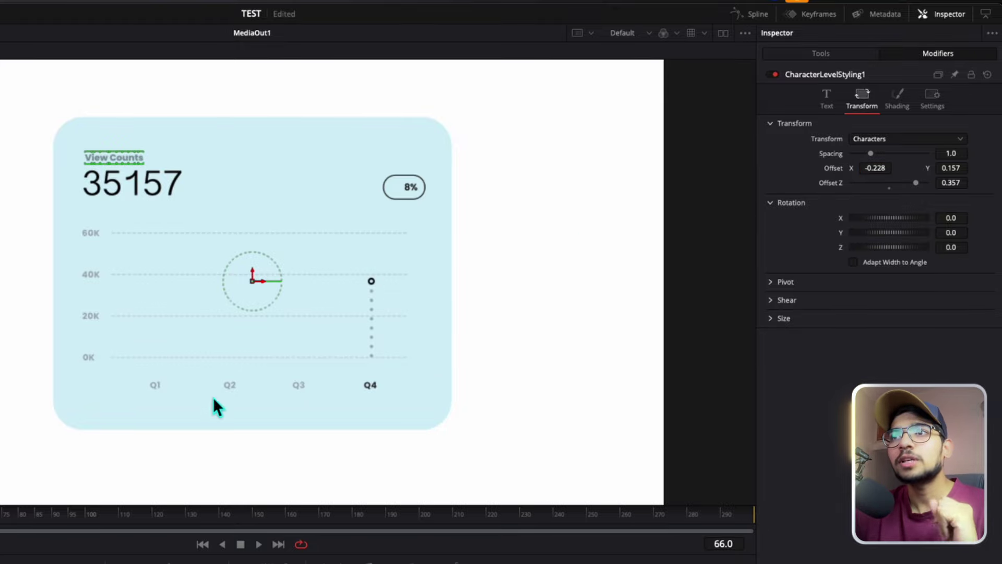
pyautogui.click(480, 441)
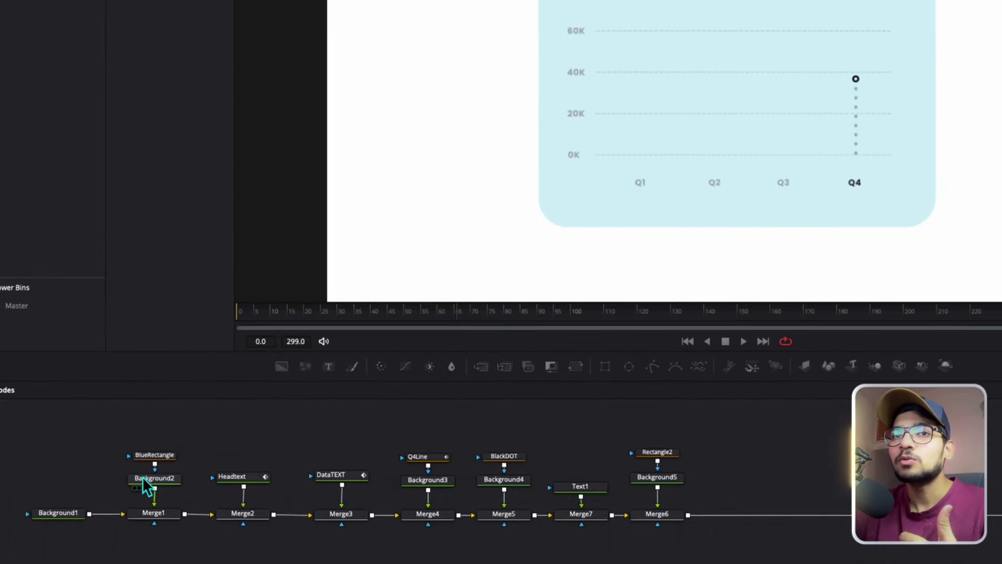
# - Try a light green colour for the card's Background2 node, and cancel the colour change
pyautogui.click(98, 473)
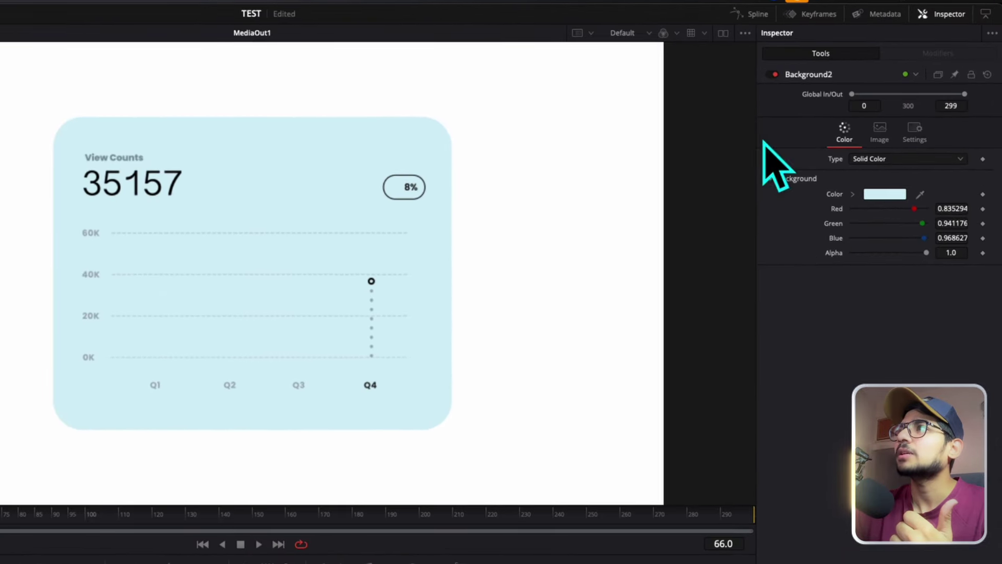
pyautogui.click(894, 196)
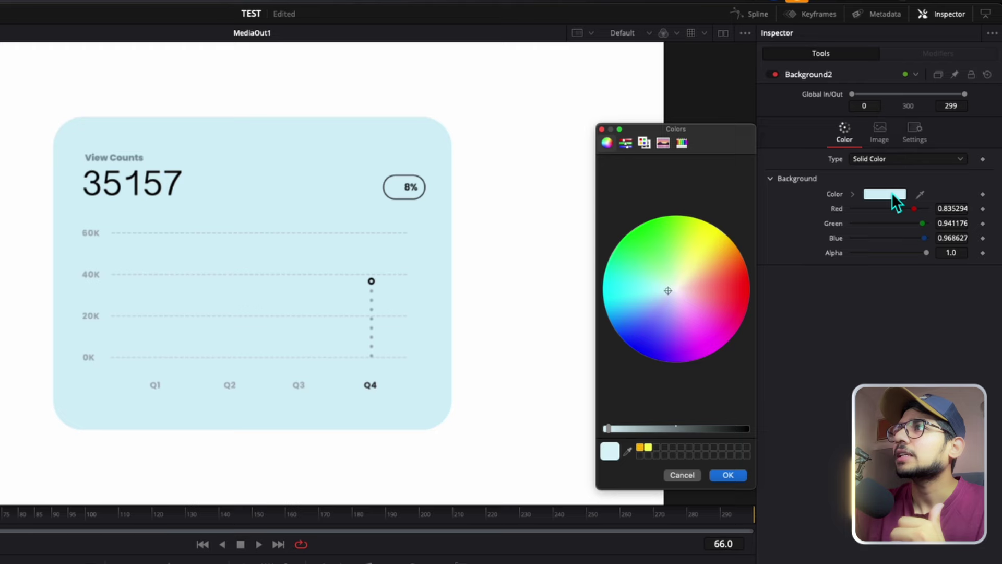
pyautogui.click(628, 275)
pyautogui.moveTo(640, 311); pyautogui.dragTo(670, 288)
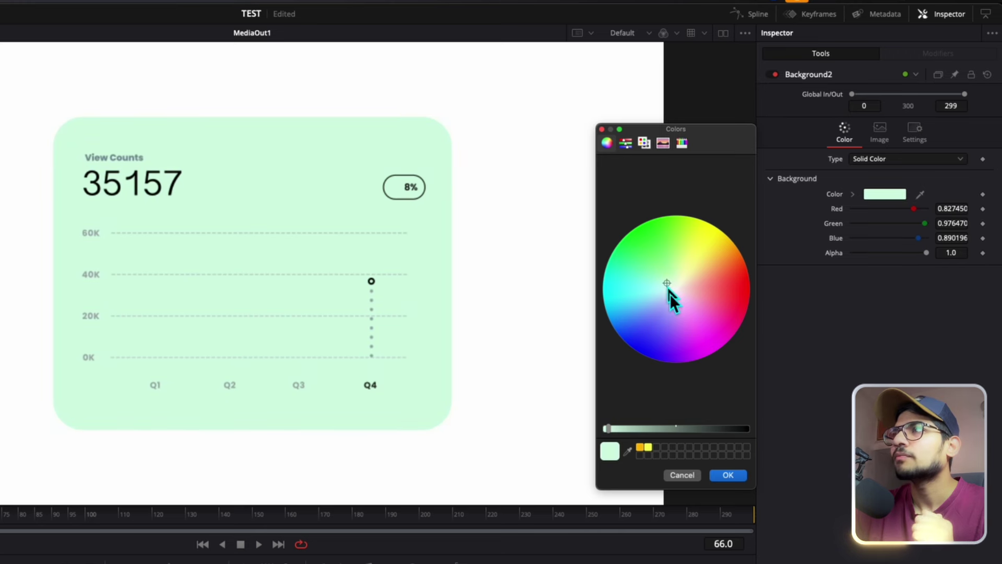
pyautogui.click(683, 475)
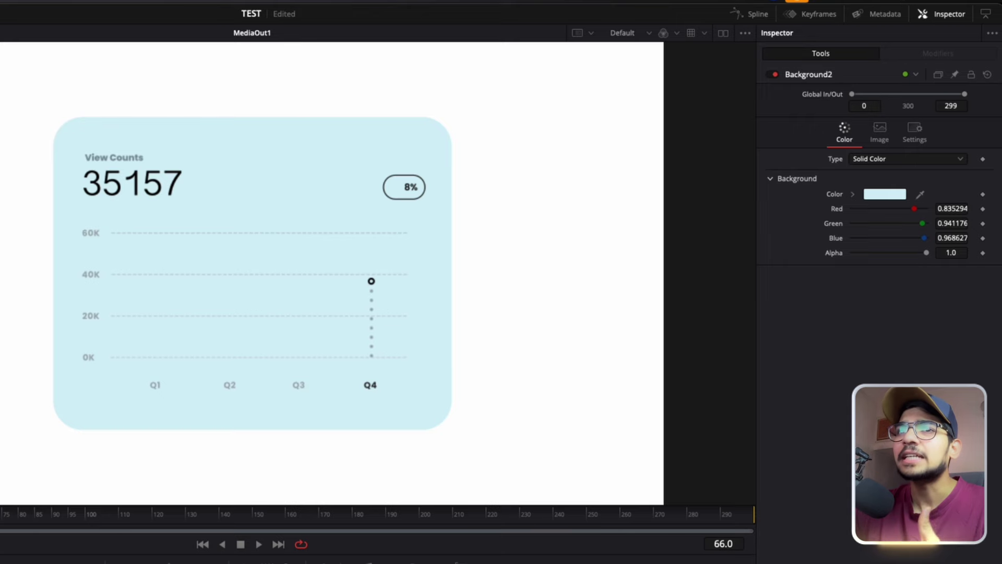
# - Examine what the Text1, Rectangle2, BlackDOT and Q4Line node groups contribute to the graph card
pyautogui.click(375, 562)
pyautogui.click(376, 562)
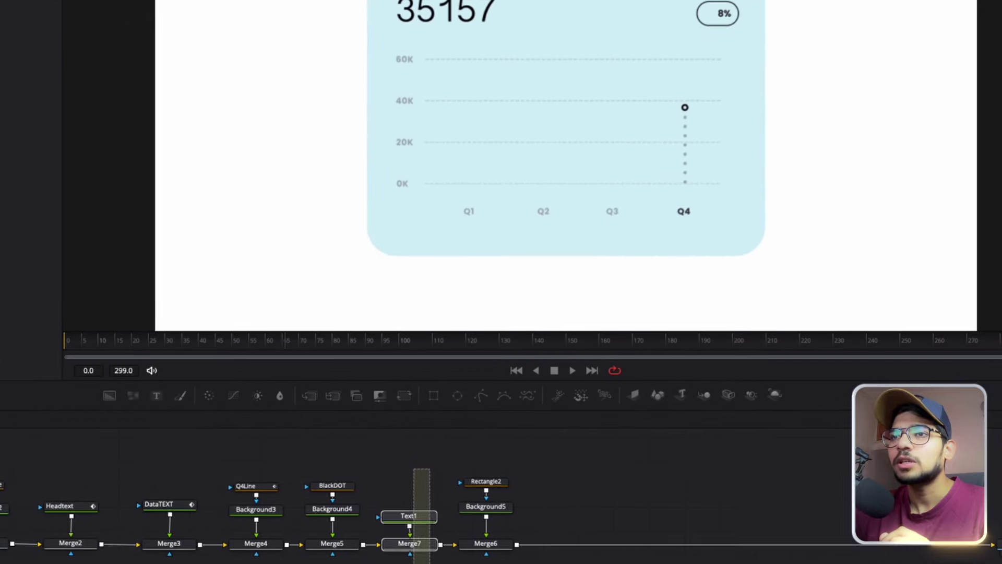
pyautogui.moveTo(414, 563); pyautogui.dragTo(392, 563)
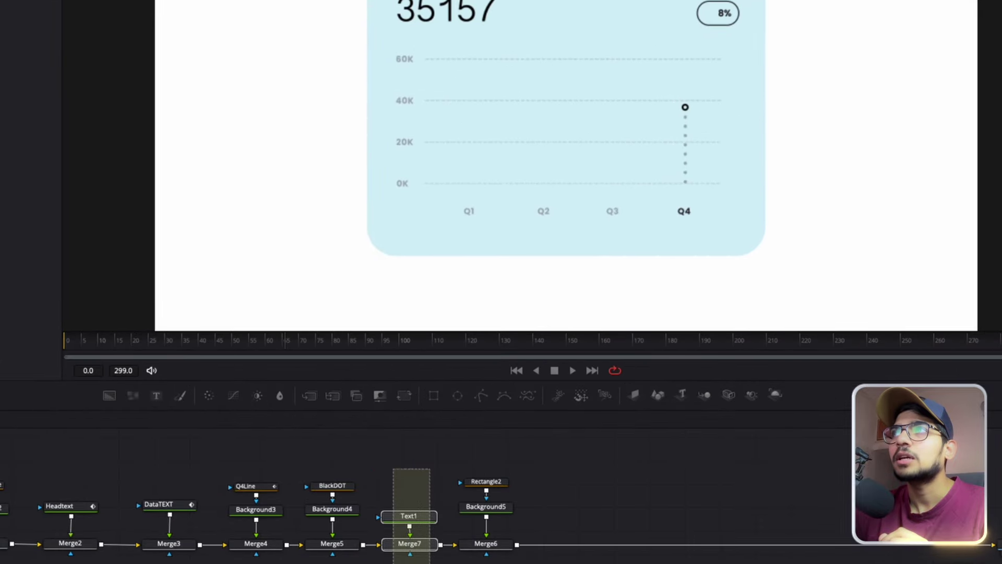
pyautogui.moveTo(491, 449); pyautogui.dragTo(478, 563)
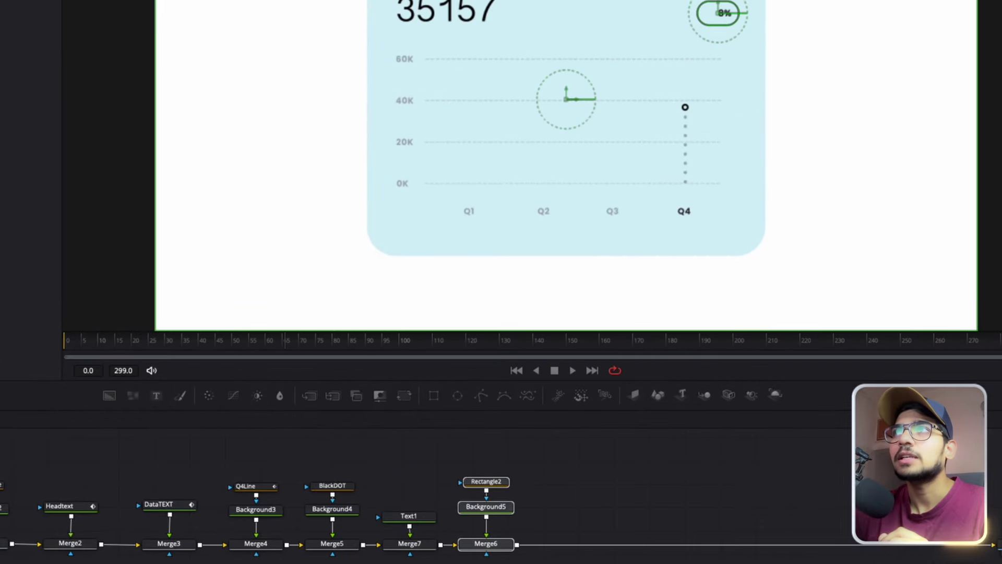
pyautogui.click(588, 490)
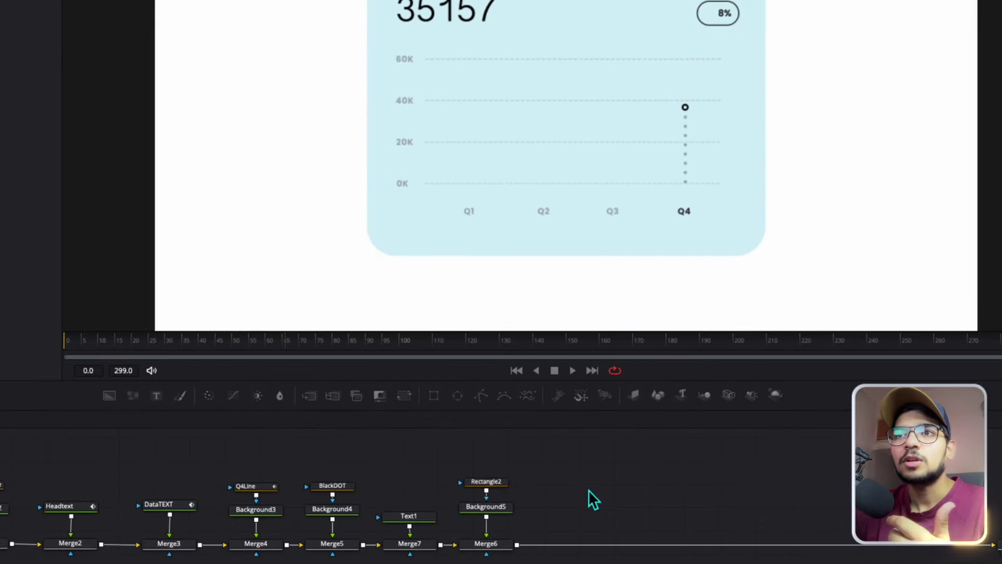
pyautogui.click(333, 486)
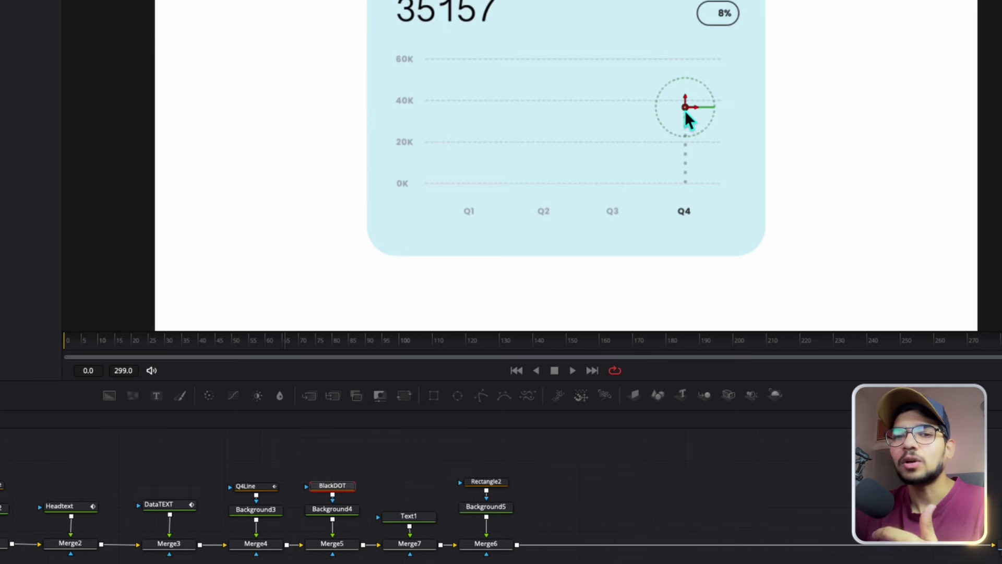
pyautogui.moveTo(243, 448); pyautogui.dragTo(248, 561)
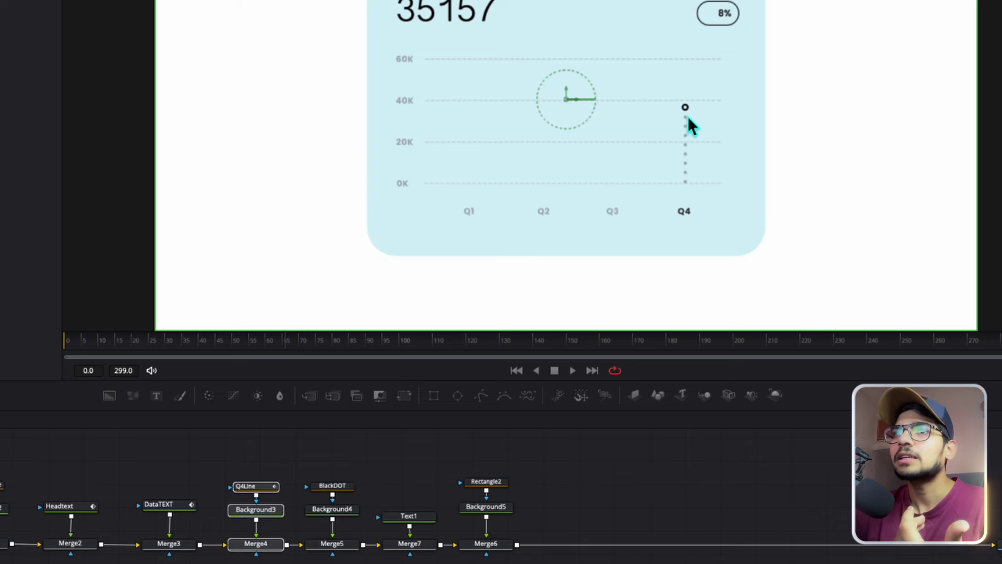
pyautogui.moveTo(257, 455); pyautogui.dragTo(254, 562)
pyautogui.click(219, 561)
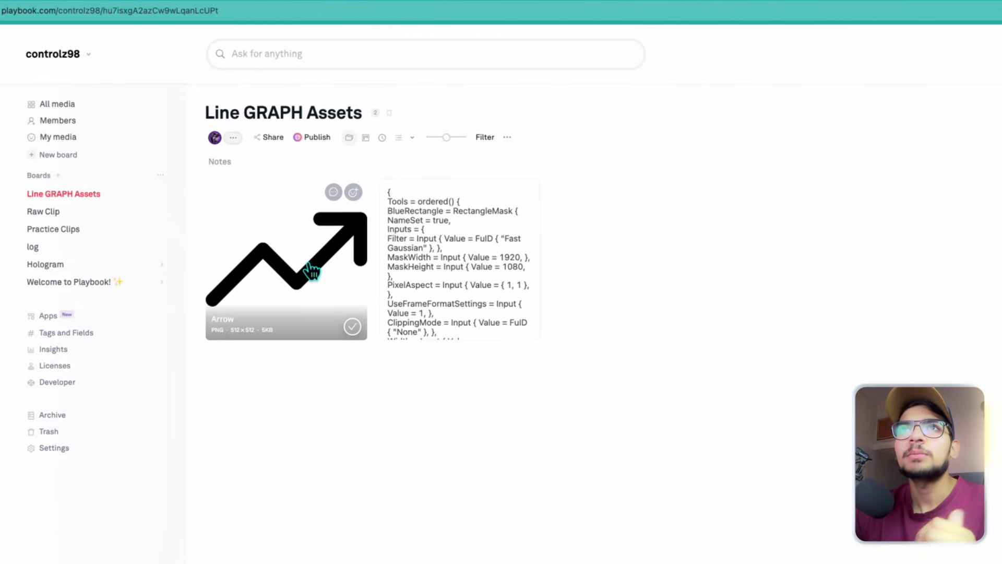
# - Download the Arrow PNG from the Line GRAPH Assets board in Playbook and place it in the Fusion node graph in DaVinci Resolve
pyautogui.rightClick(311, 270)
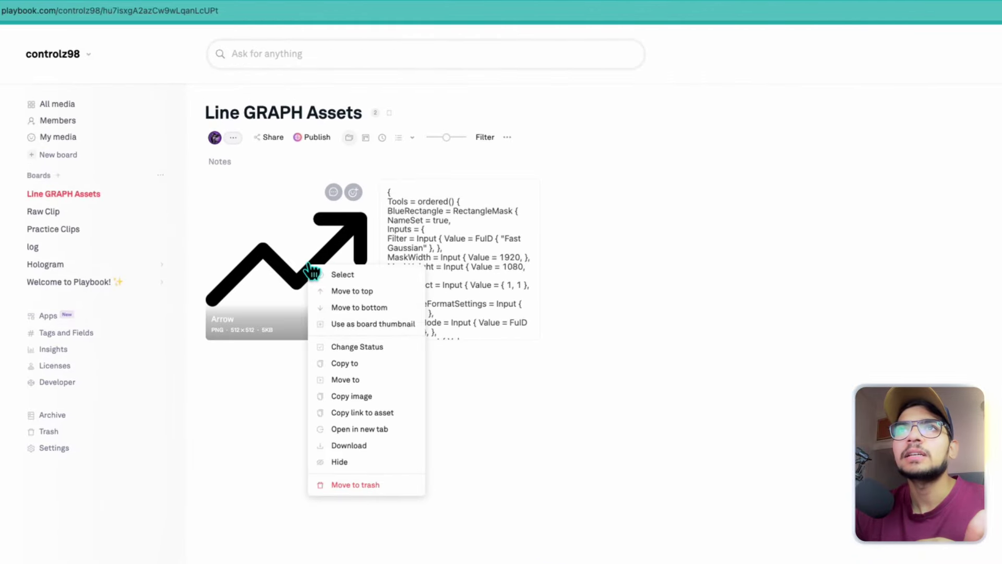
pyautogui.click(364, 447)
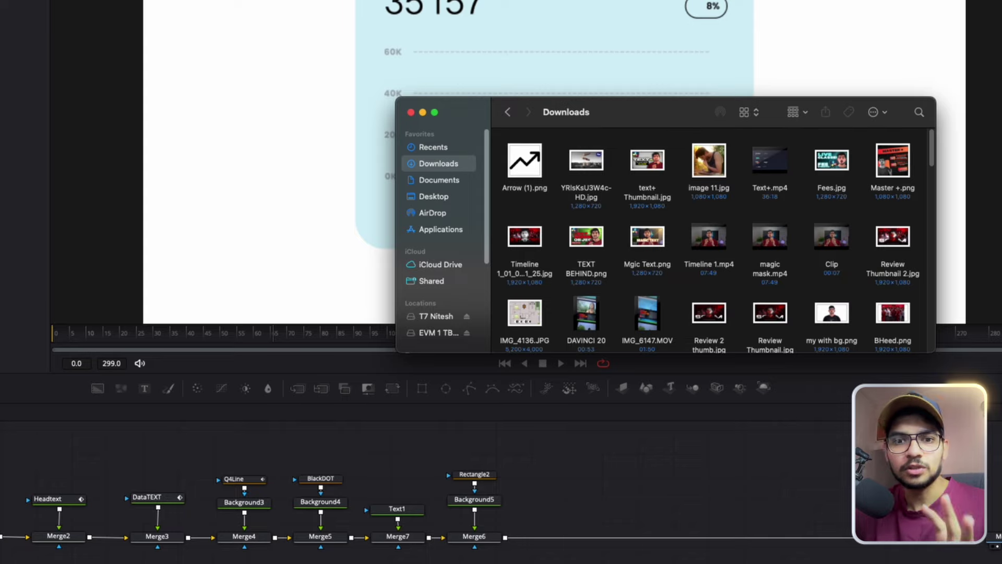
pyautogui.moveTo(650, 118); pyautogui.dragTo(740, 113)
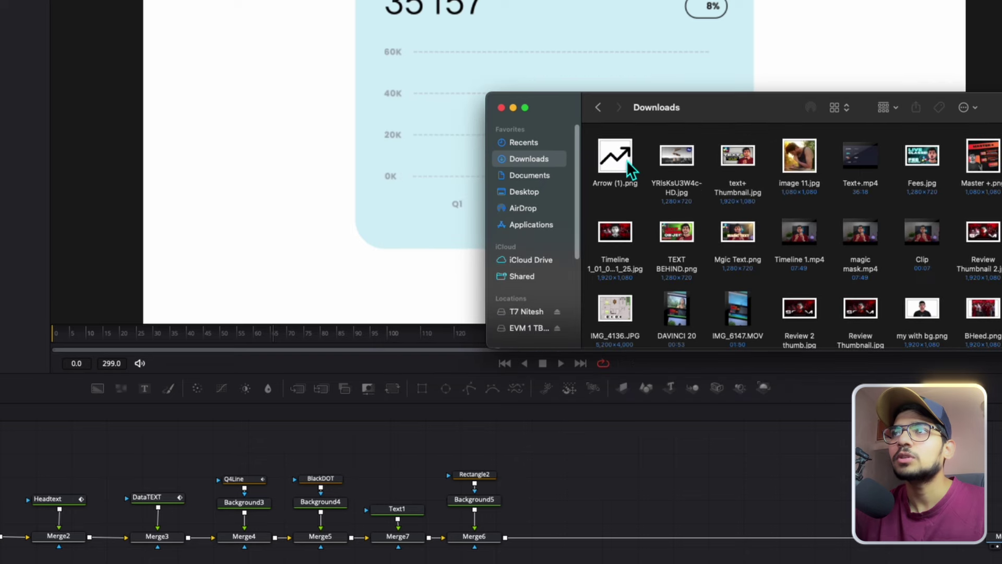
pyautogui.moveTo(632, 170); pyautogui.dragTo(590, 506)
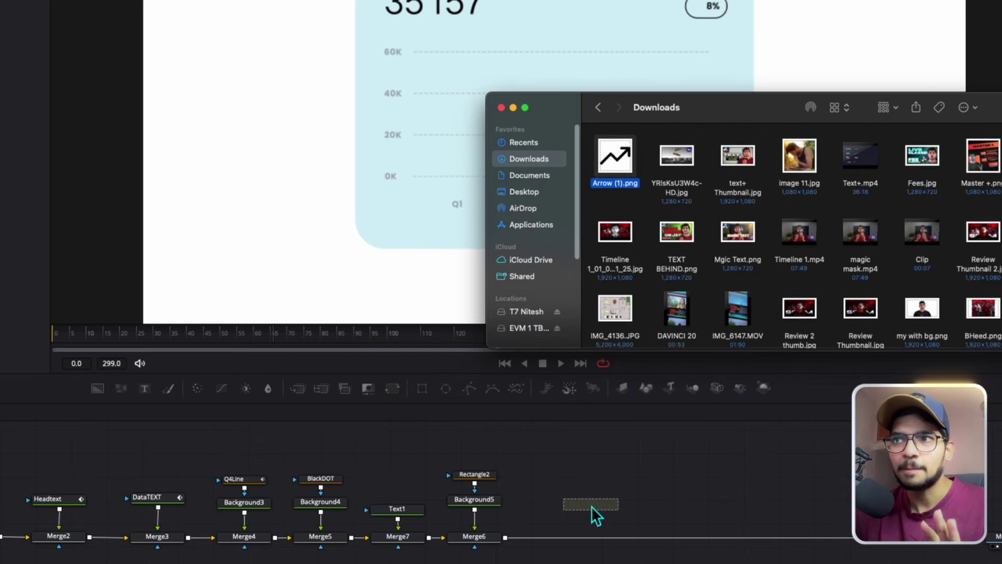
pyautogui.moveTo(727, 108); pyautogui.dragTo(676, 283)
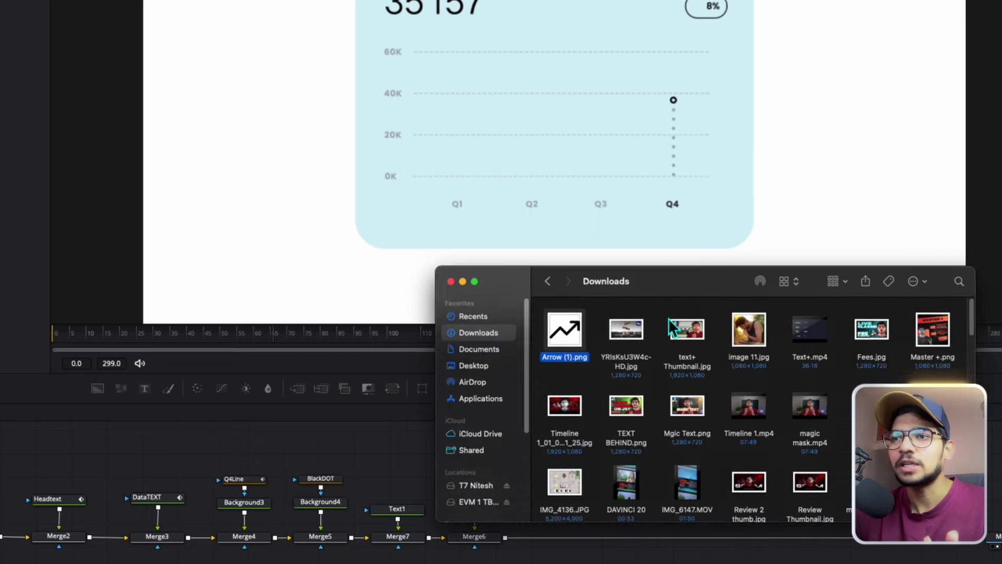
pyautogui.click(978, 390)
# - Merge the arrow image over the output of Merge6, then shrink and position it inside the badge beside the 8% text
pyautogui.moveTo(623, 504)
pyautogui.mouseDown()
pyautogui.moveTo(628, 521)
pyautogui.moveTo(606, 548)
pyautogui.moveTo(505, 543)
pyautogui.moveTo(619, 512)
pyautogui.mouseUp()
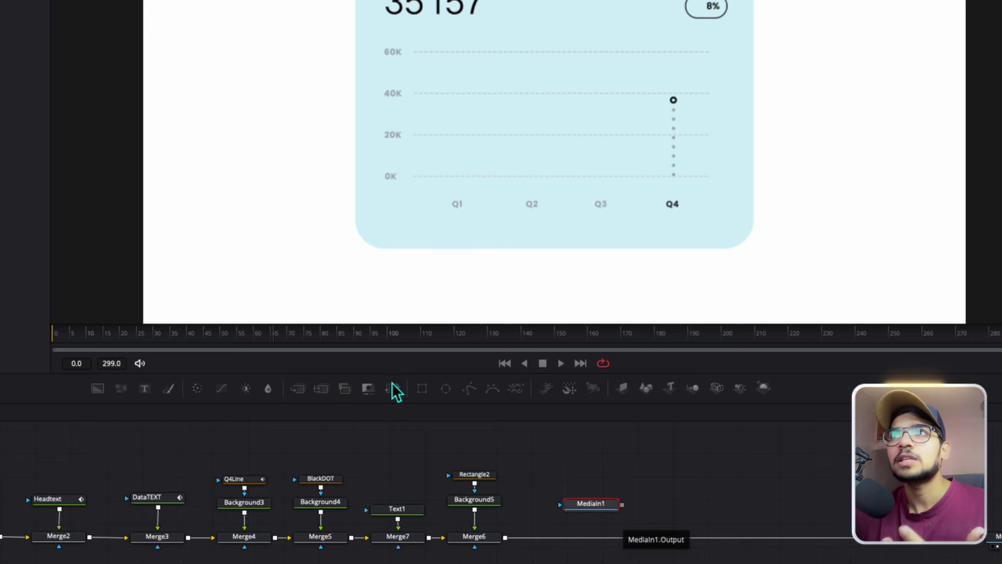
pyautogui.moveTo(623, 504); pyautogui.dragTo(510, 545)
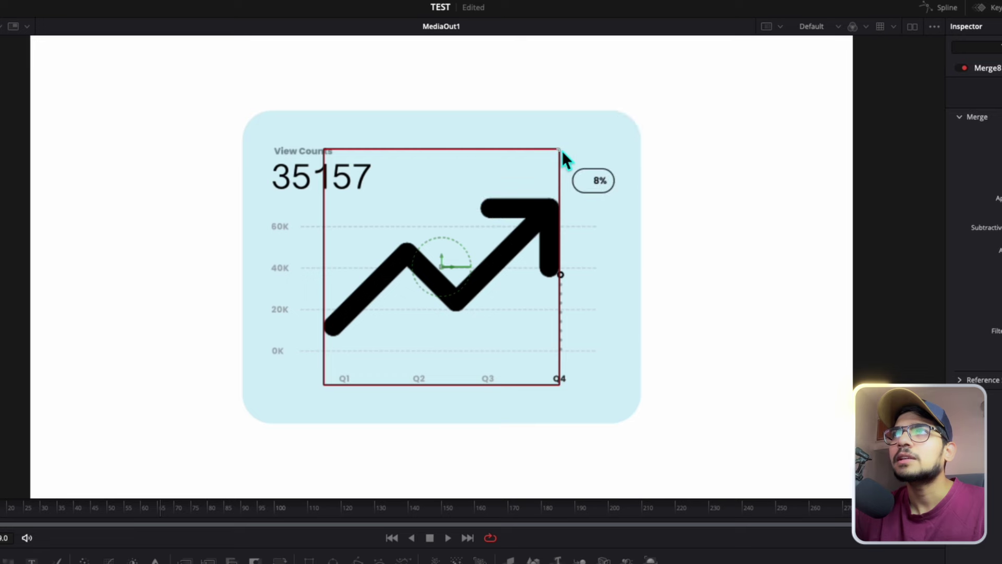
pyautogui.moveTo(561, 151); pyautogui.dragTo(585, 188)
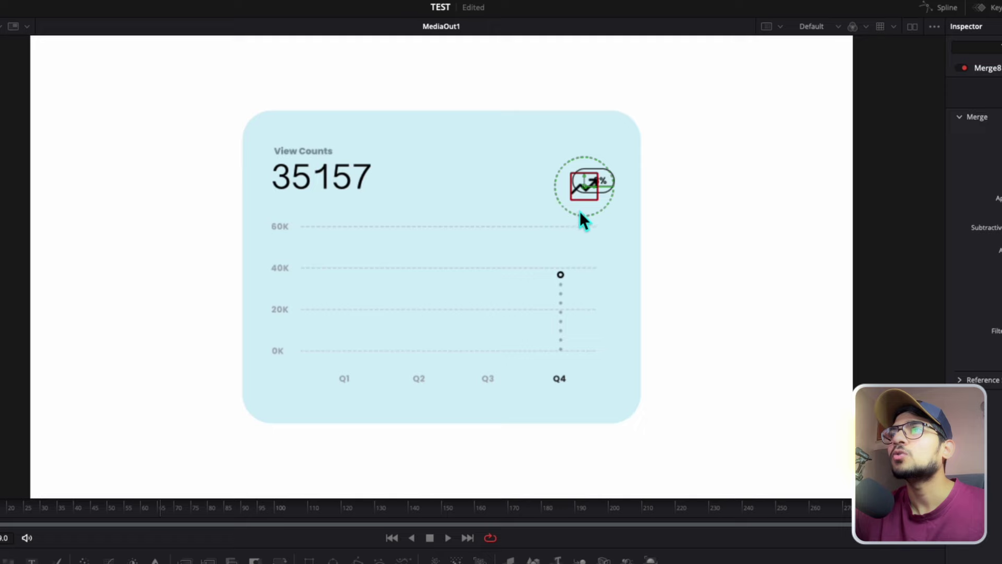
pyautogui.scroll(6, 581, 210)
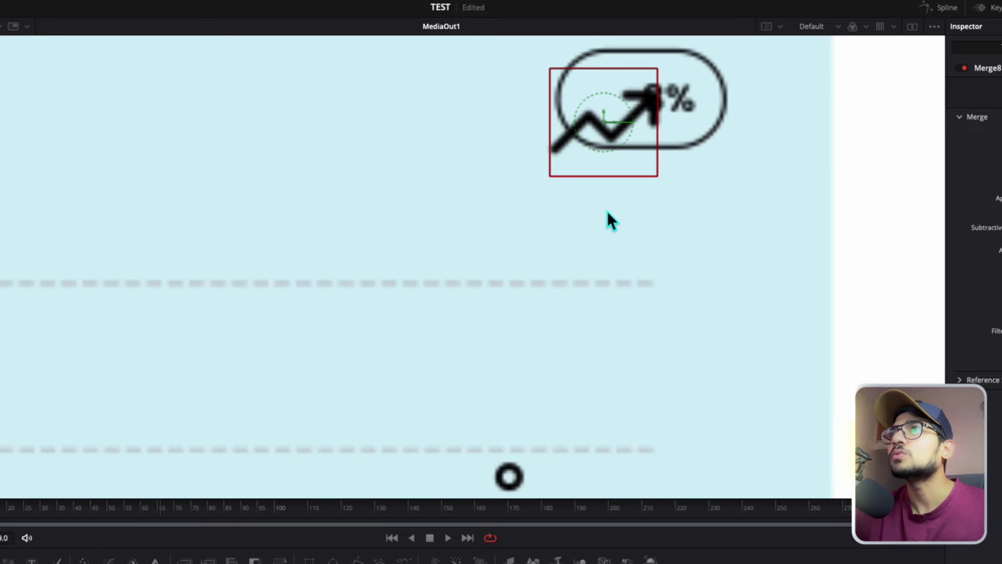
pyautogui.moveTo(574, 252); pyautogui.dragTo(553, 274)
pyautogui.moveTo(519, 305); pyautogui.dragTo(542, 264)
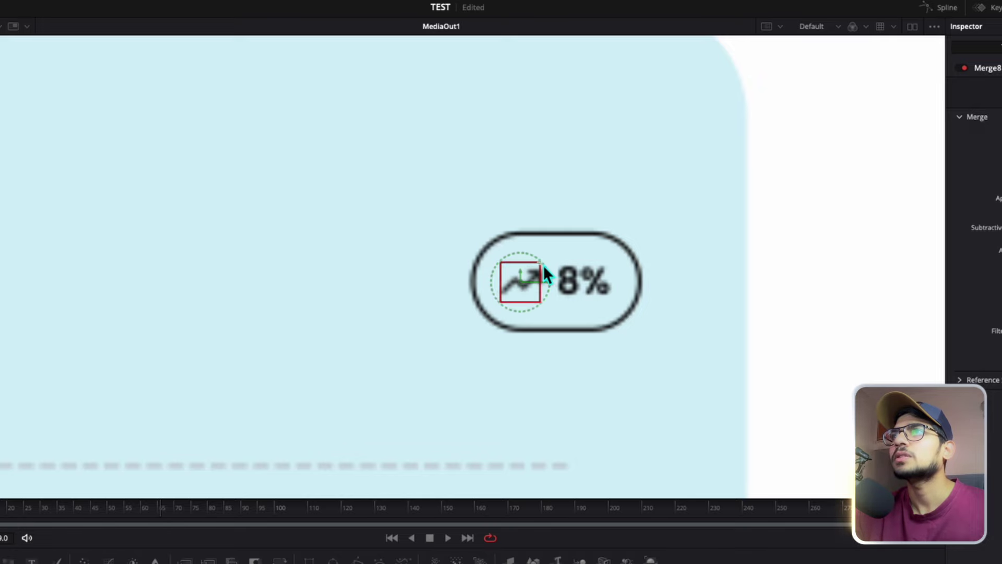
pyautogui.scroll(-8, 565, 276)
pyautogui.moveTo(546, 391); pyautogui.dragTo(556, 341)
pyautogui.moveTo(523, 413); pyautogui.dragTo(522, 381)
pyautogui.press('super+f')
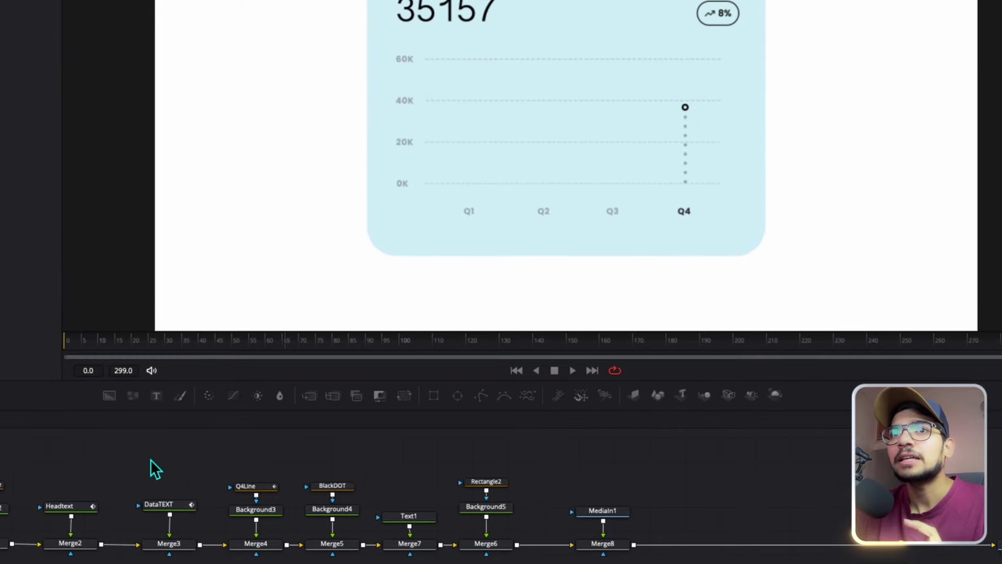
# - Add a Background node merged onto the output of Merge8, and attach a B-Spline mask to it
pyautogui.moveTo(108, 395); pyautogui.dragTo(635, 546)
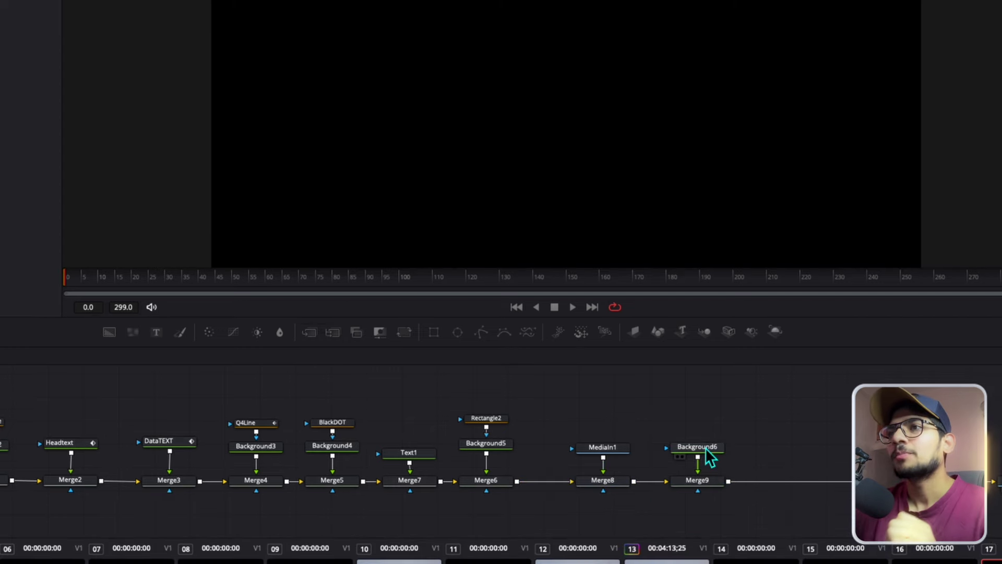
pyautogui.click(710, 450)
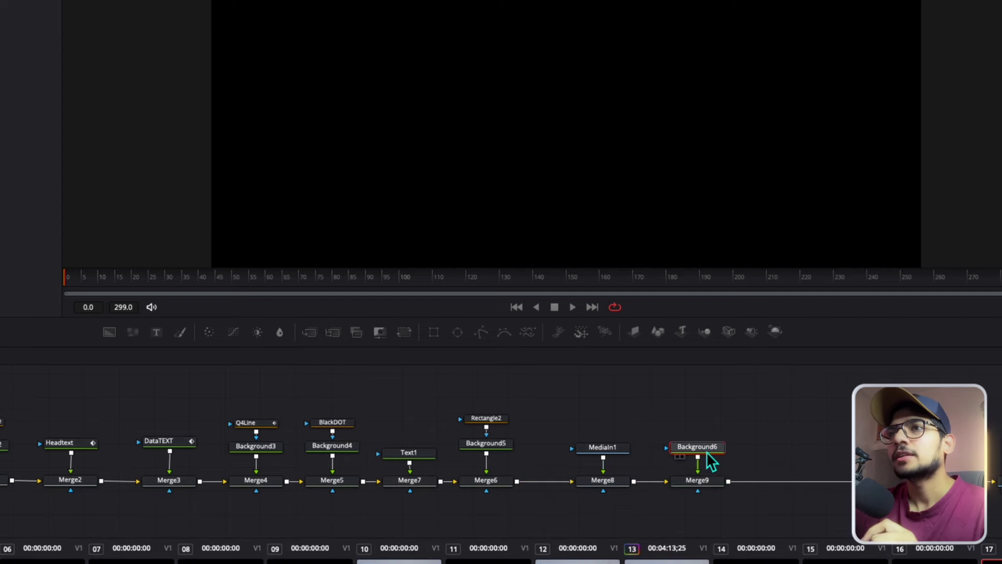
pyautogui.click(506, 336)
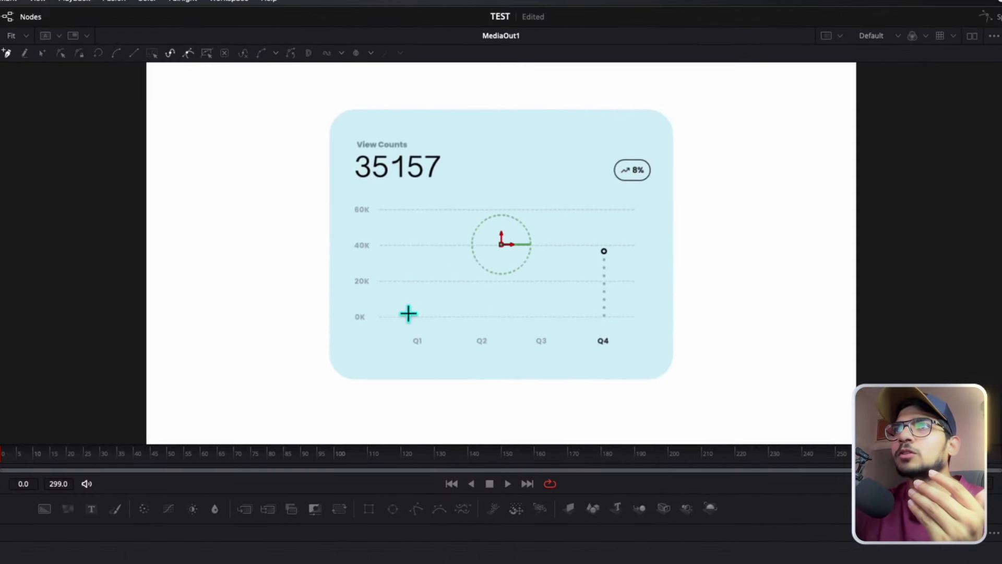
# - Draw the open B-Spline graph line from the 20K gridline's start through alternating dips and peaks to the Q4 dot
pyautogui.click(378, 282)
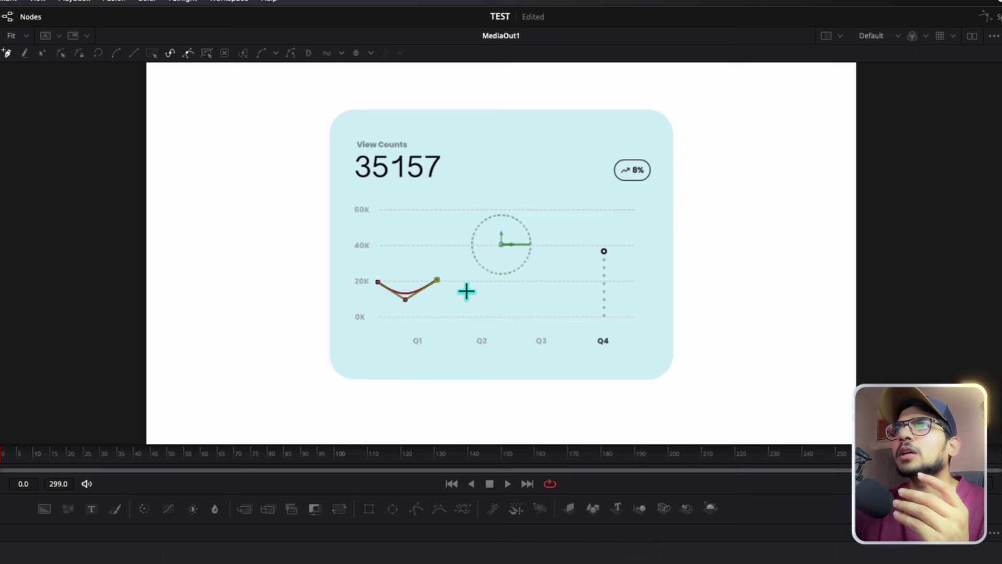
pyautogui.click(477, 252)
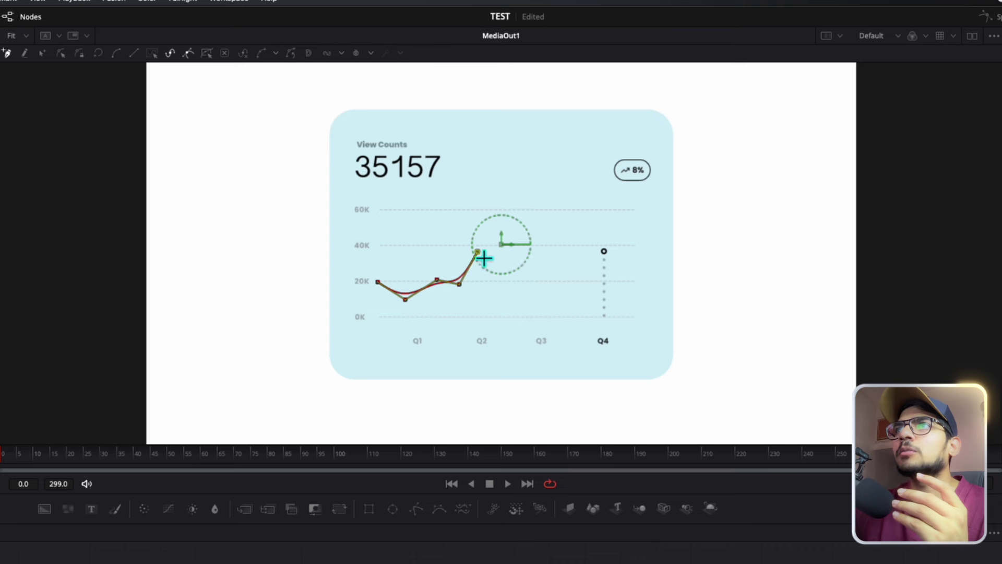
pyautogui.click(524, 278)
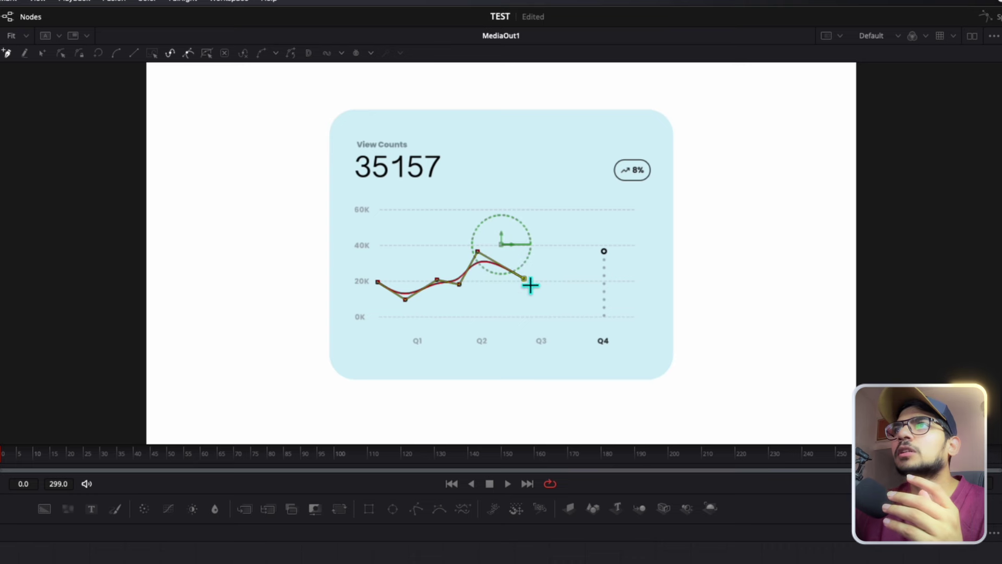
pyautogui.click(567, 284)
pyautogui.click(567, 229)
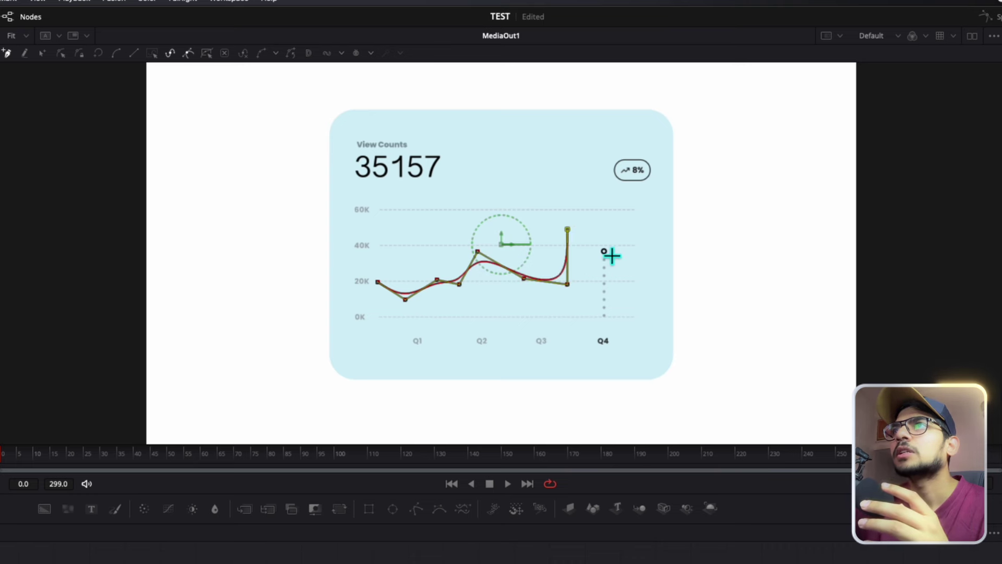
pyautogui.click(604, 251)
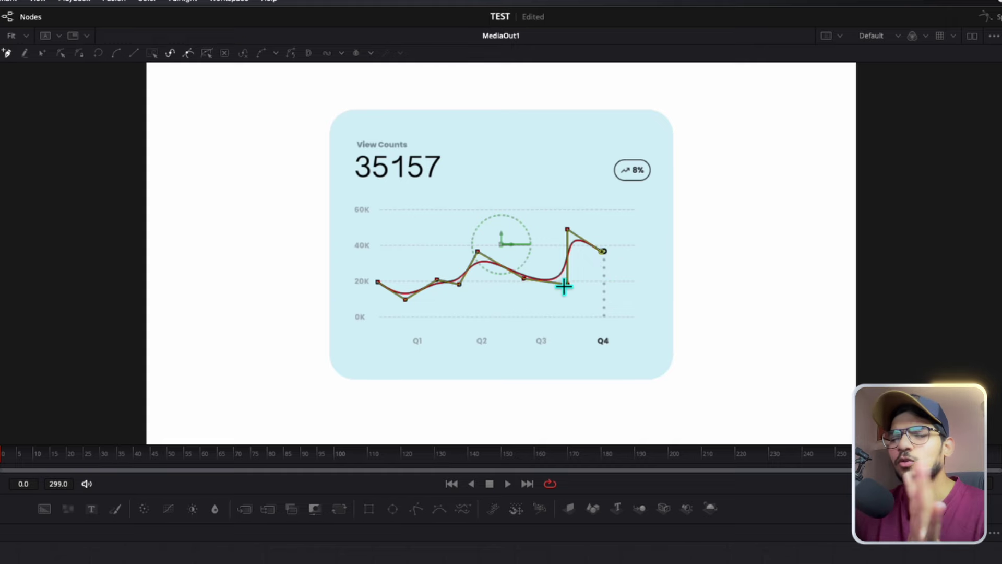
# - Reposition the B-Spline's control points so the Q1 and Q2 waves are even and the curve rises smoothly after Q3
pyautogui.click(525, 279)
pyautogui.moveTo(478, 252)
pyautogui.mouseDown()
pyautogui.moveTo(509, 246)
pyautogui.moveTo(494, 253)
pyautogui.mouseUp()
pyautogui.moveTo(437, 280); pyautogui.dragTo(435, 270)
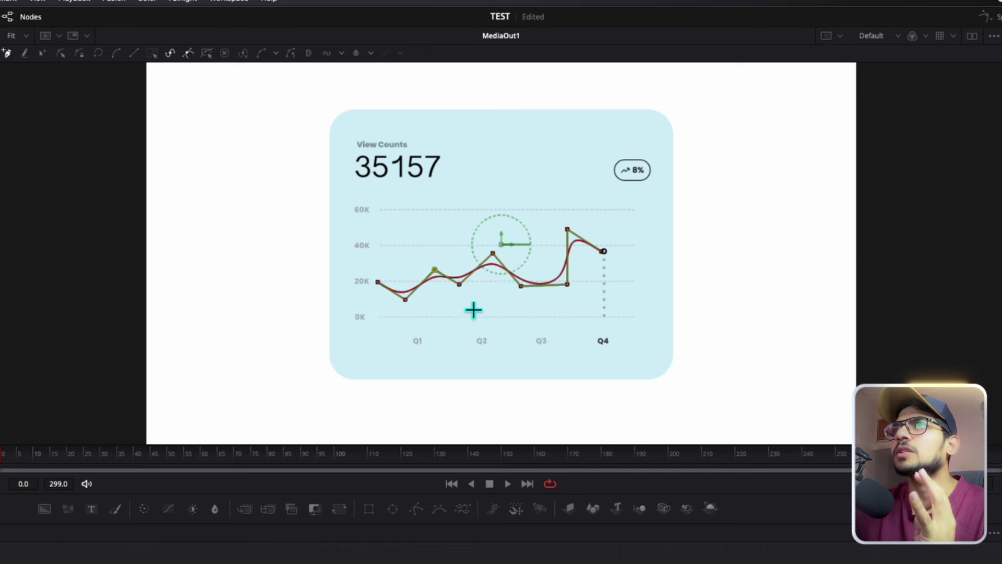
pyautogui.moveTo(567, 285); pyautogui.dragTo(550, 278)
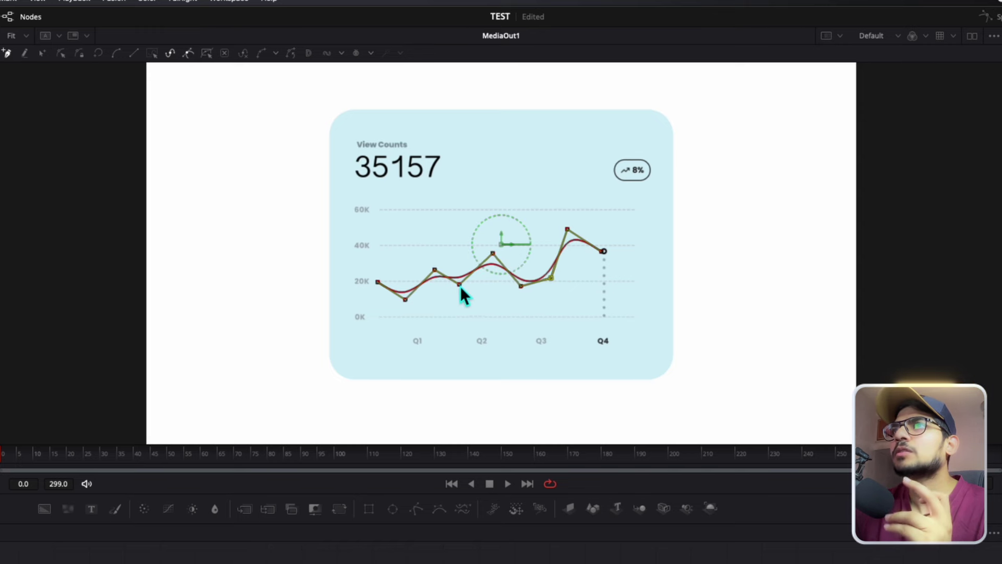
pyautogui.click(459, 285)
pyautogui.moveTo(462, 291); pyautogui.dragTo(463, 298)
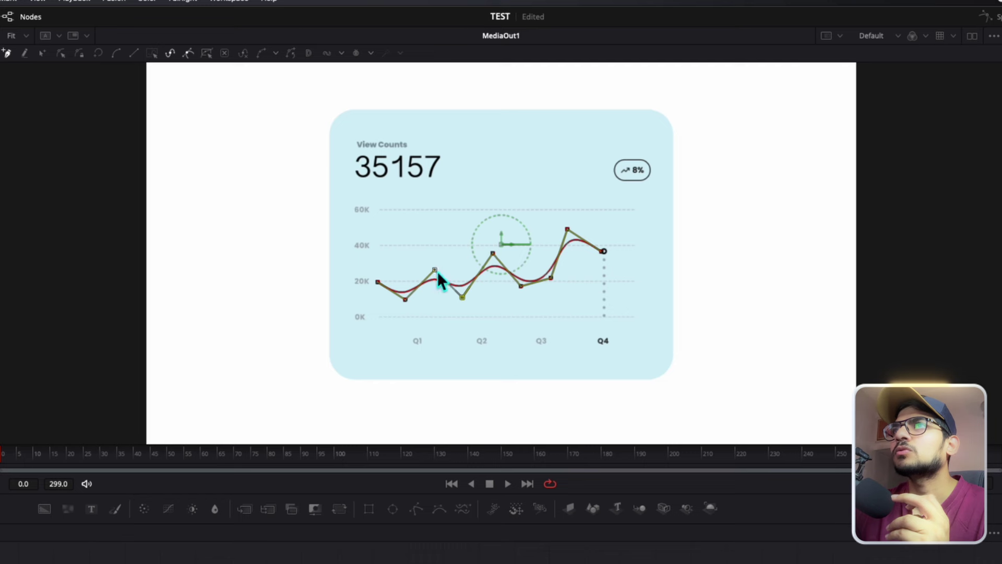
pyautogui.moveTo(494, 255)
pyautogui.mouseDown()
pyautogui.moveTo(498, 246)
pyautogui.moveTo(496, 264)
pyautogui.mouseUp()
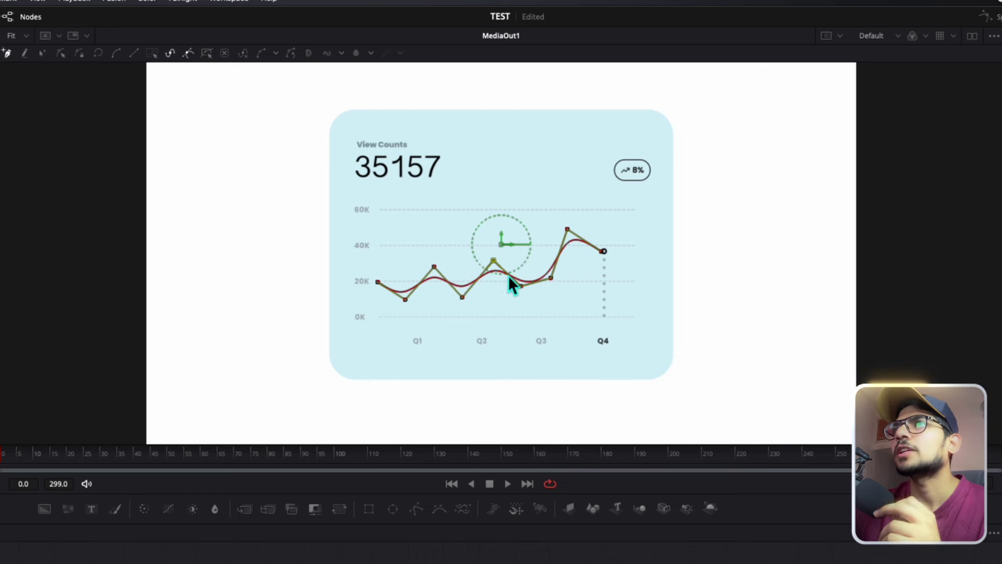
pyautogui.moveTo(553, 281); pyautogui.dragTo(565, 288)
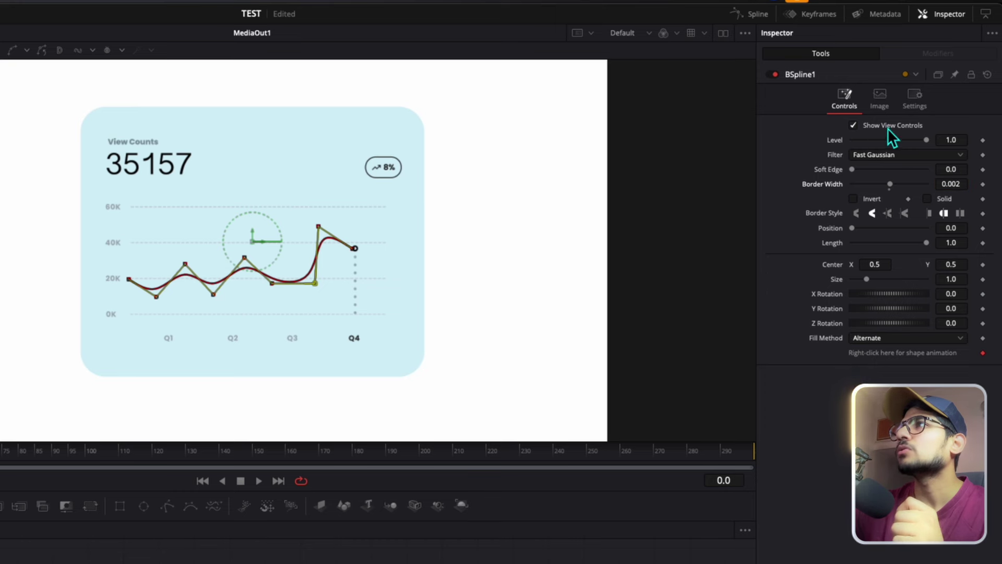
# - Check the line without its view controls, then accentuate the peak near Q2 and the dip before it, leaving the controls hidden
pyautogui.click(853, 126)
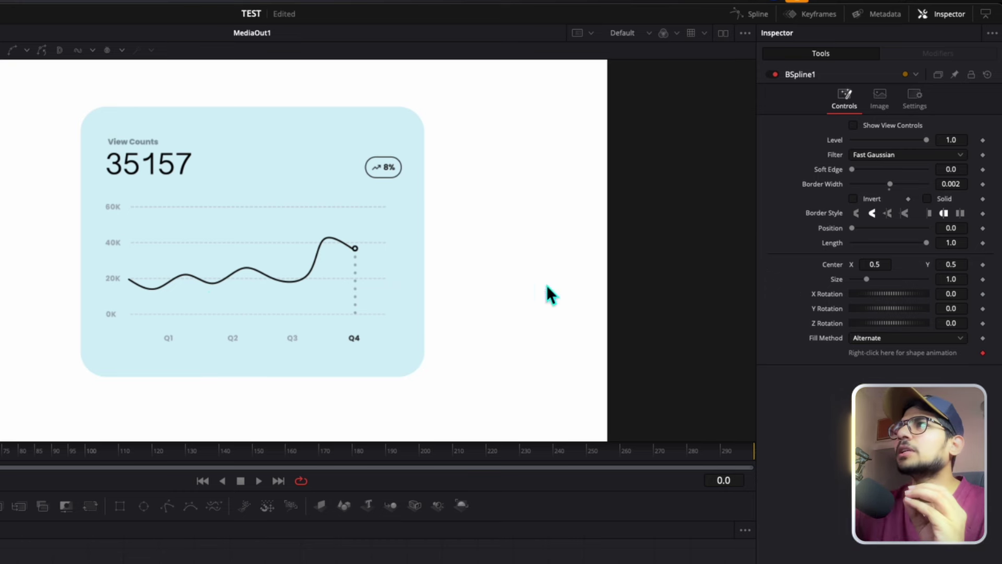
pyautogui.click(853, 126)
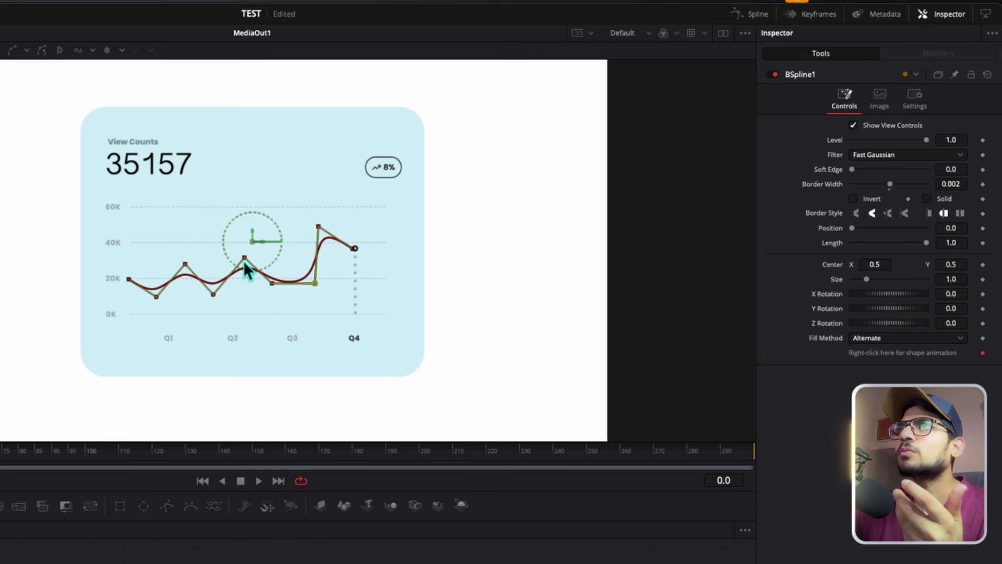
pyautogui.moveTo(245, 260); pyautogui.dragTo(244, 251)
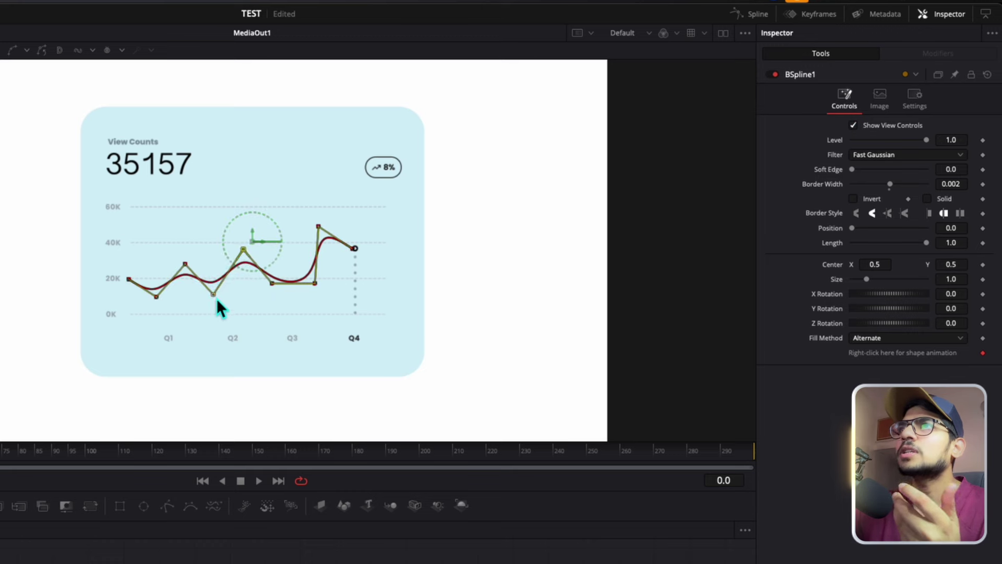
pyautogui.moveTo(213, 295); pyautogui.dragTo(216, 302)
pyautogui.moveTo(186, 264); pyautogui.dragTo(182, 263)
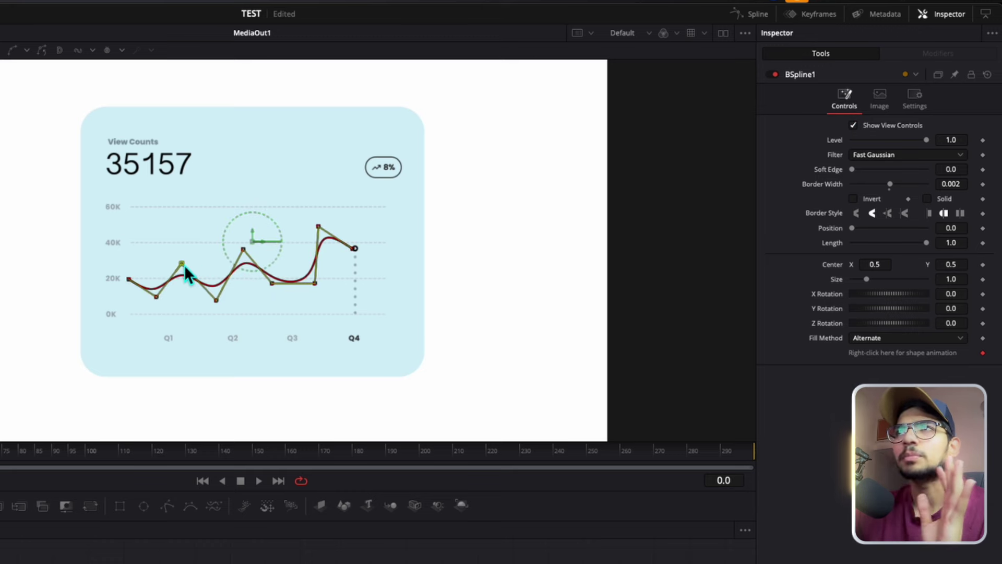
pyautogui.click(853, 125)
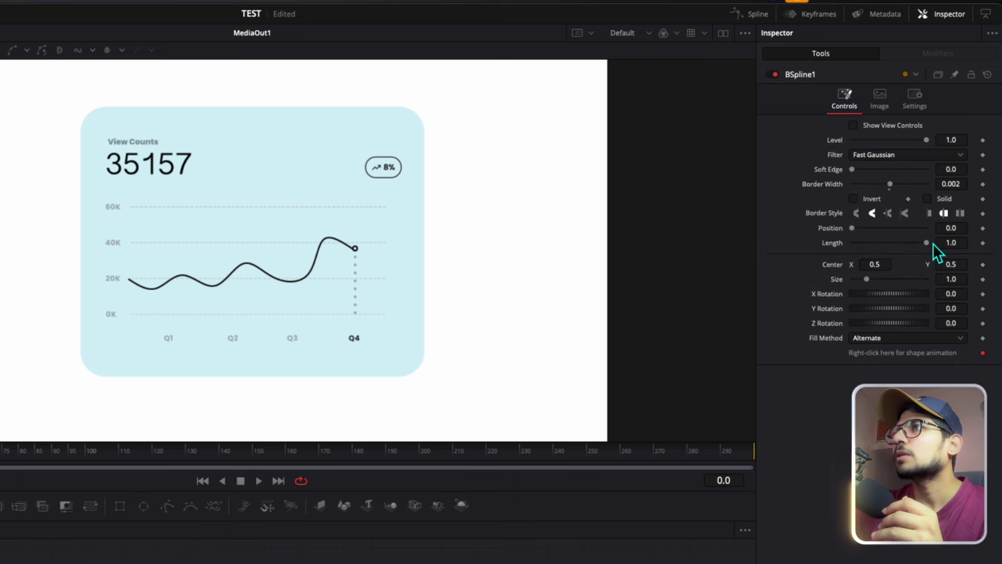
# - Preview the graph line's draw-on by sweeping the mask's Length down and back to 1.0
pyautogui.moveTo(896, 245)
pyautogui.mouseDown()
pyautogui.moveTo(852, 247)
pyautogui.moveTo(945, 250)
pyautogui.mouseUp()
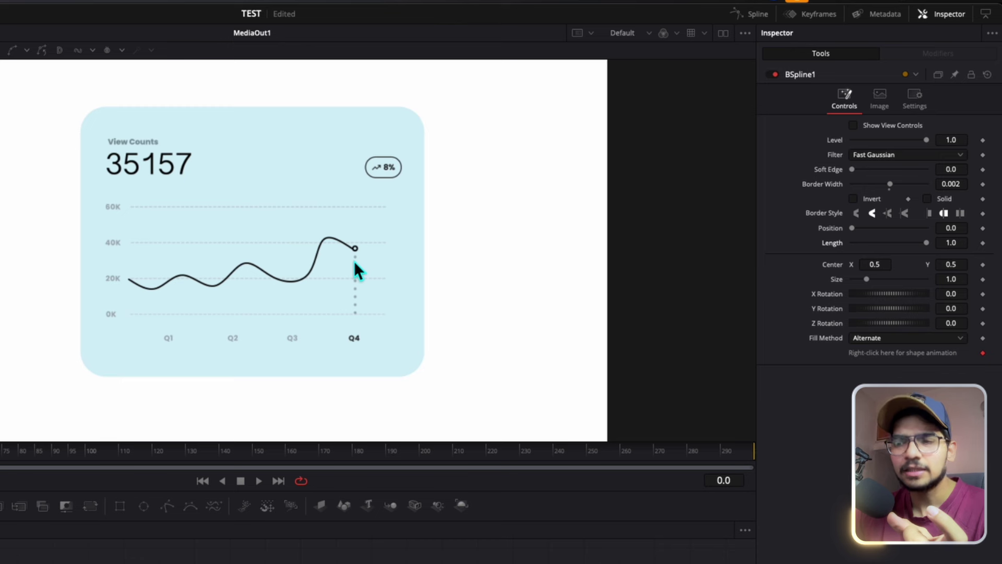
pyautogui.moveTo(927, 244); pyautogui.dragTo(812, 245)
pyautogui.moveTo(875, 245); pyautogui.dragTo(939, 259)
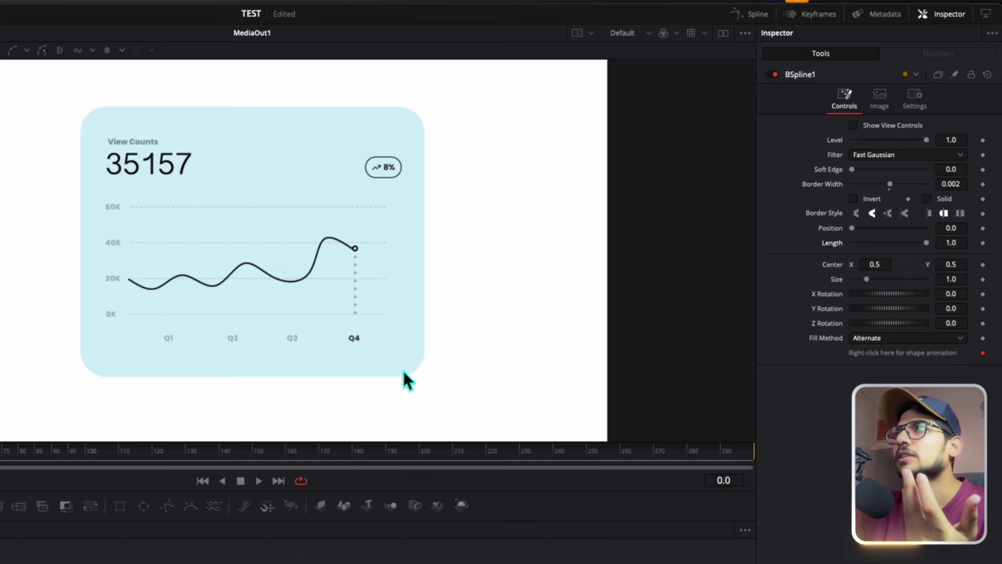
# - Fine-tune the B-Spline's end point so the line meets the outer edge of the Q4 dot
pyautogui.scroll(5, 368, 299)
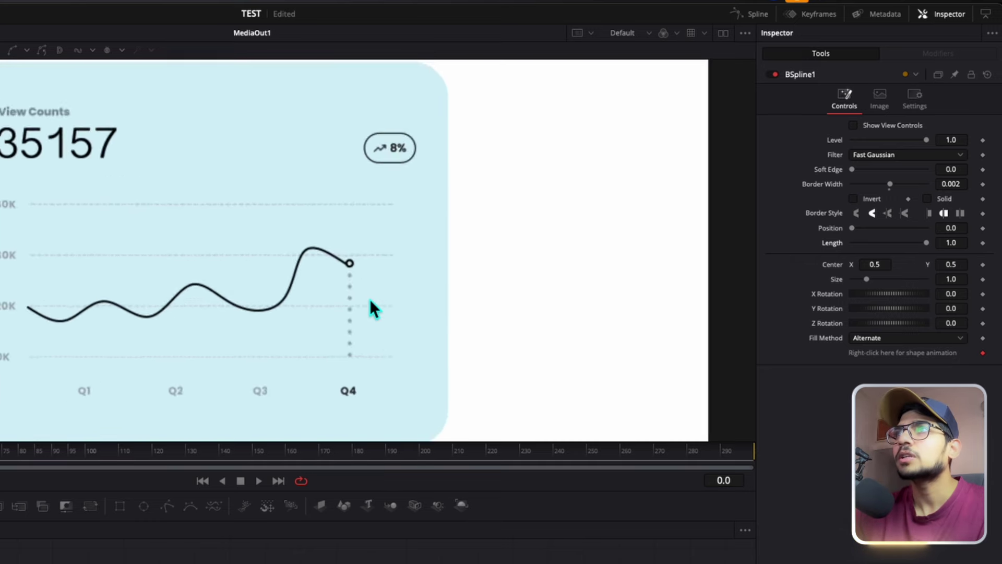
pyautogui.scroll(4, 329, 275)
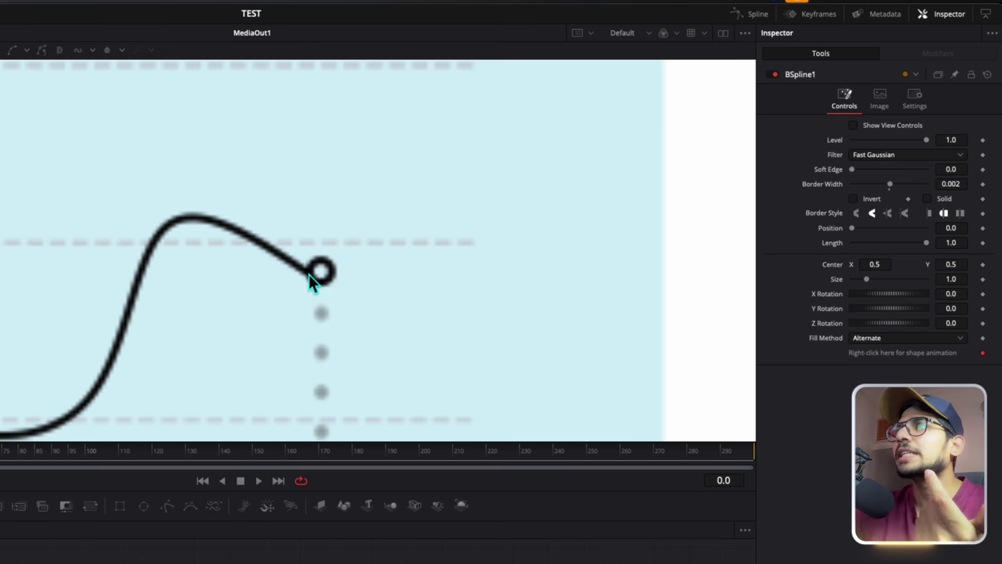
pyautogui.click(853, 125)
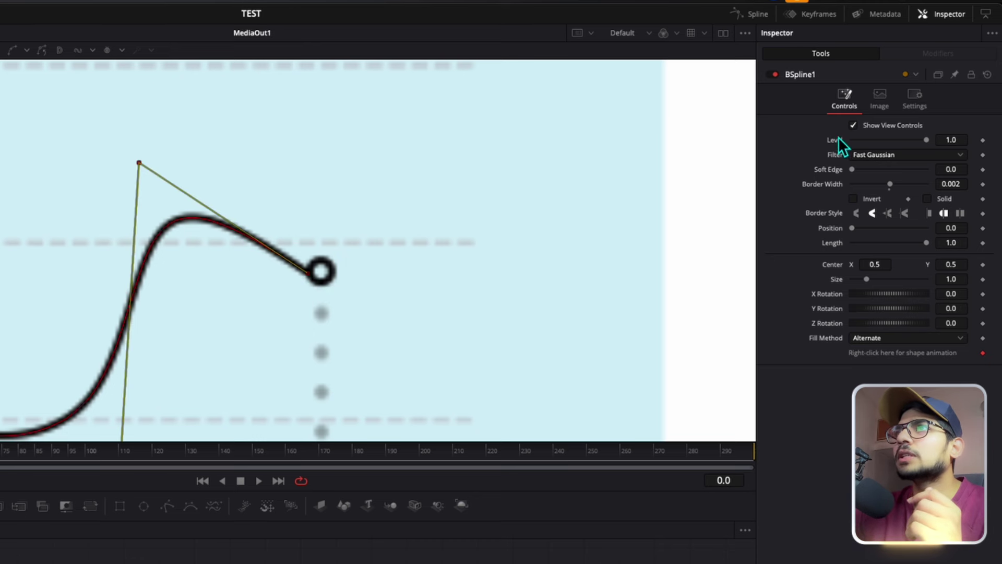
pyautogui.moveTo(309, 270); pyautogui.dragTo(310, 263)
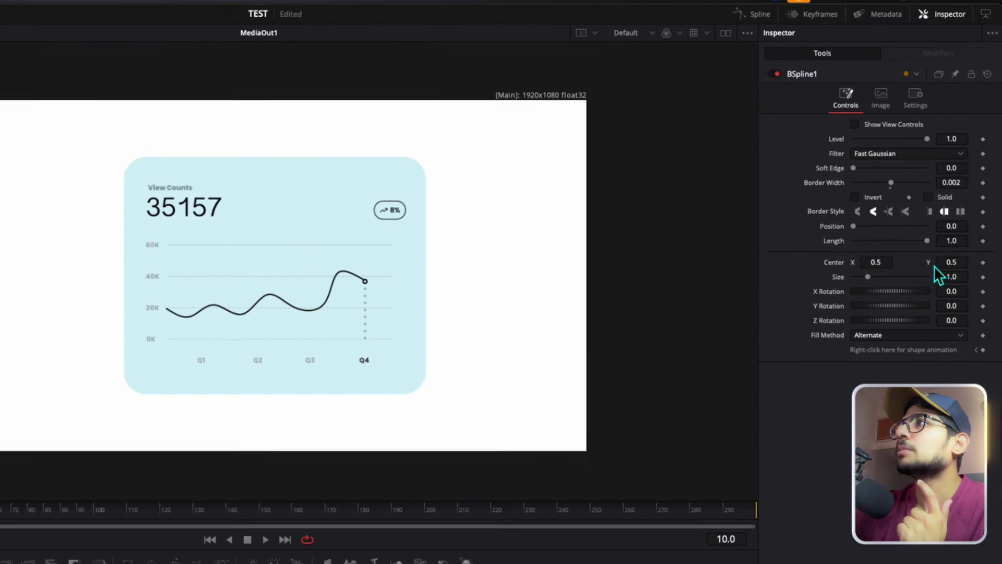
# - Keyframe the B-Spline mask's Length from 0 at frame 10 to 1.0 at frame 50
pyautogui.click(983, 243)
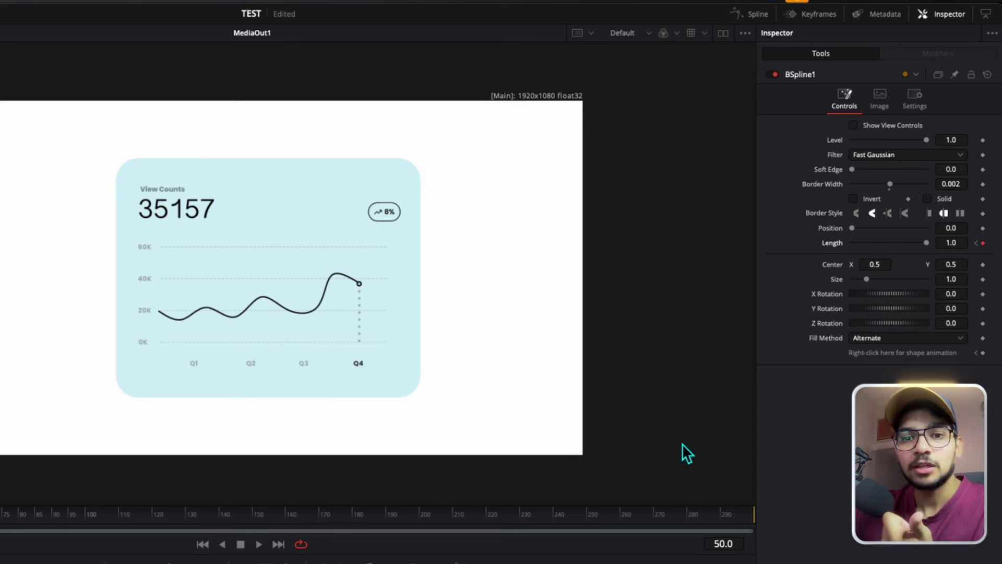
pyautogui.click(982, 243)
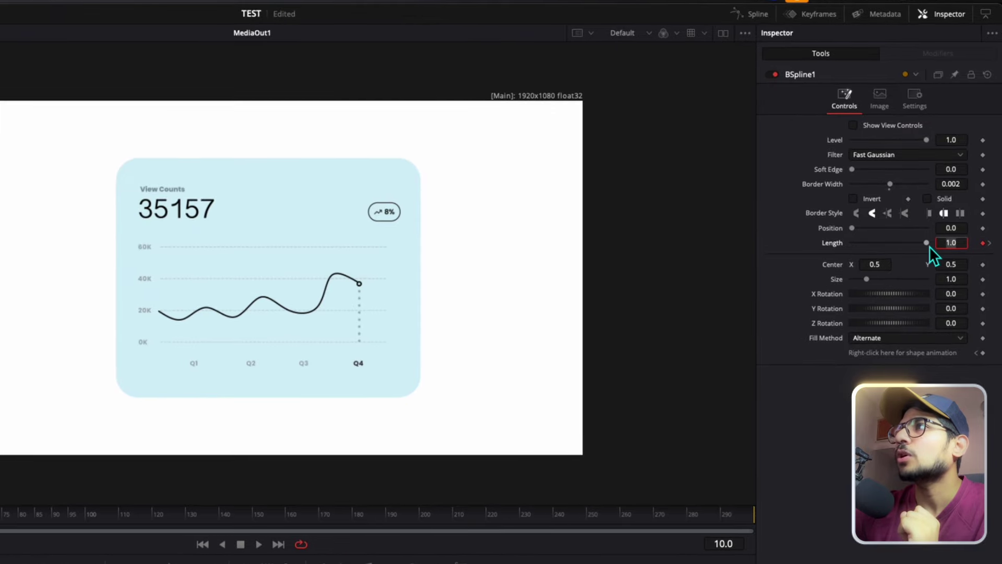
pyautogui.moveTo(929, 245); pyautogui.dragTo(848, 245)
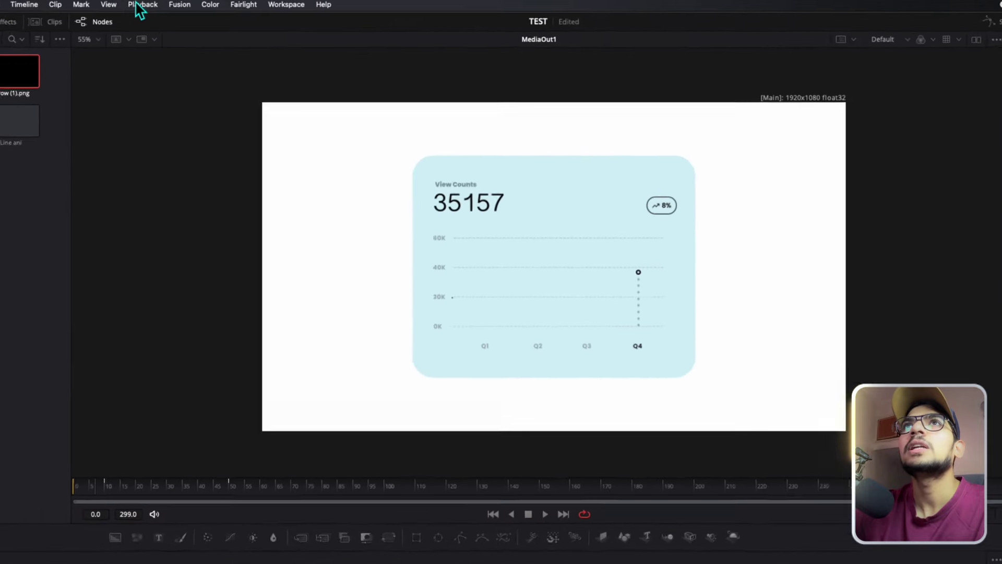
# - Lower the timeline playback resolution to Quarter for faster previews
pyautogui.click(139, 9)
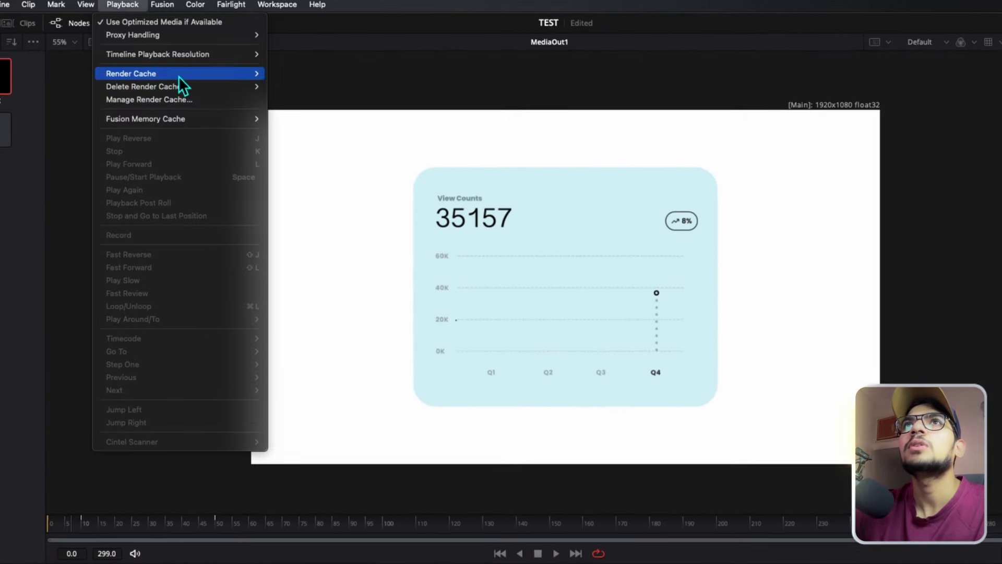
pyautogui.moveTo(159, 52)
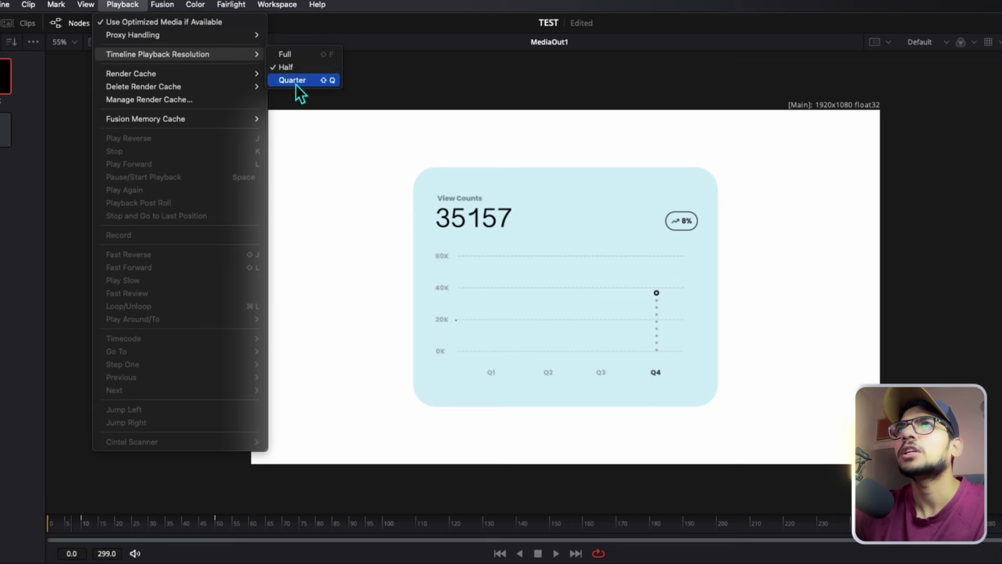
pyautogui.click(292, 80)
pyautogui.hotkey('ctrl', 'f')
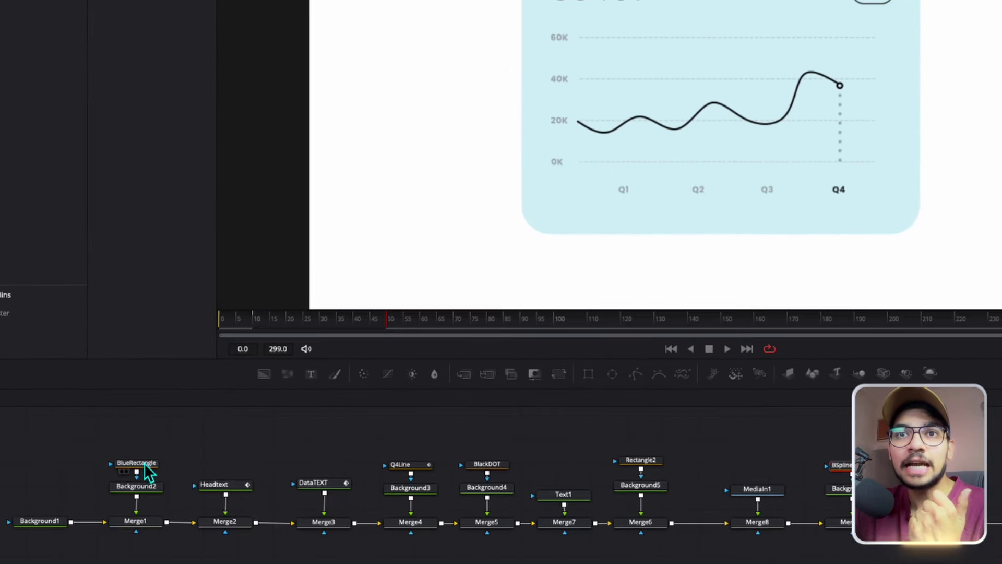
# - Add keyframes for the BlueRectangle mask's Center, Width, Height and Corner Radius at frame 0
pyautogui.click(113, 455)
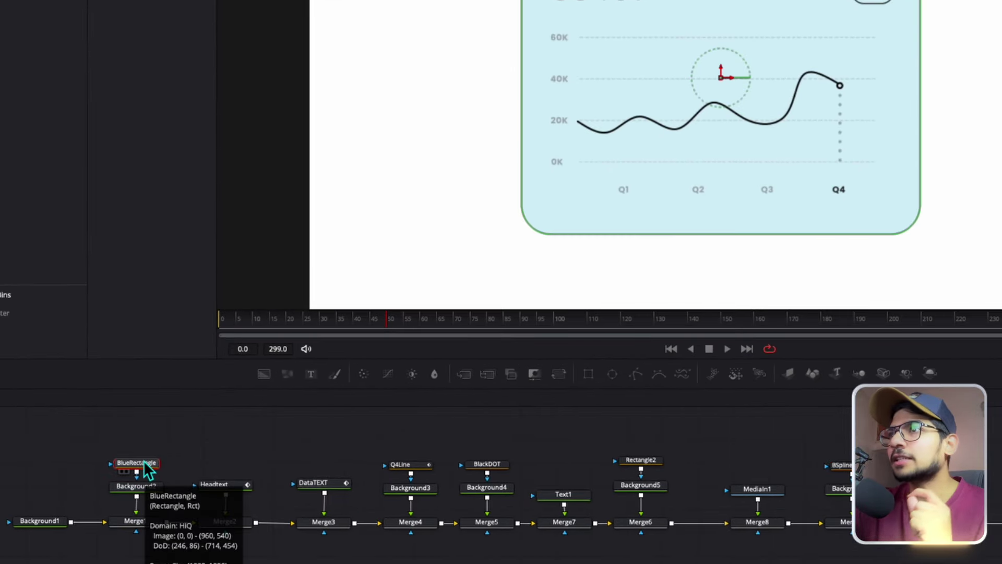
pyautogui.moveTo(250, 328); pyautogui.dragTo(220, 331)
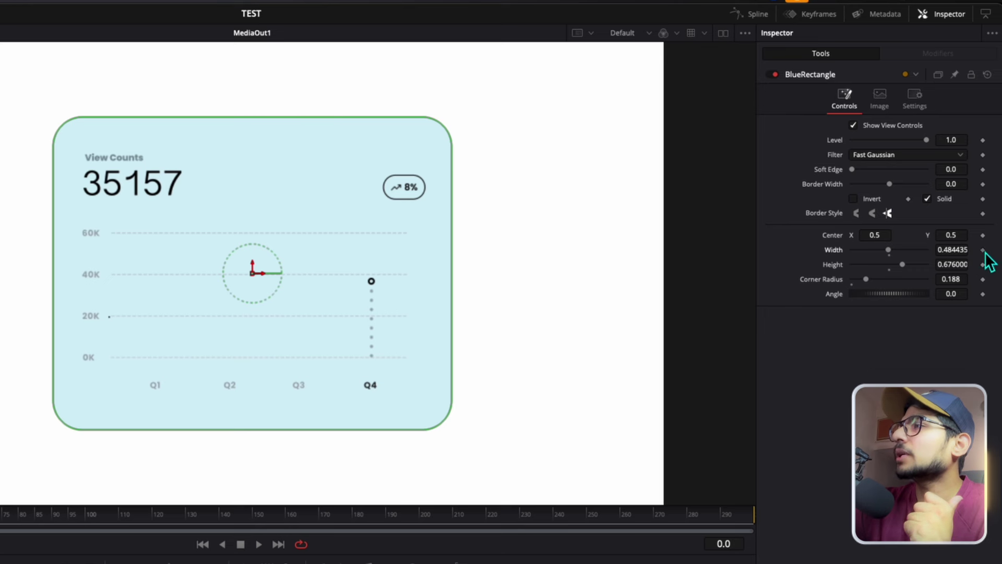
pyautogui.click(982, 250)
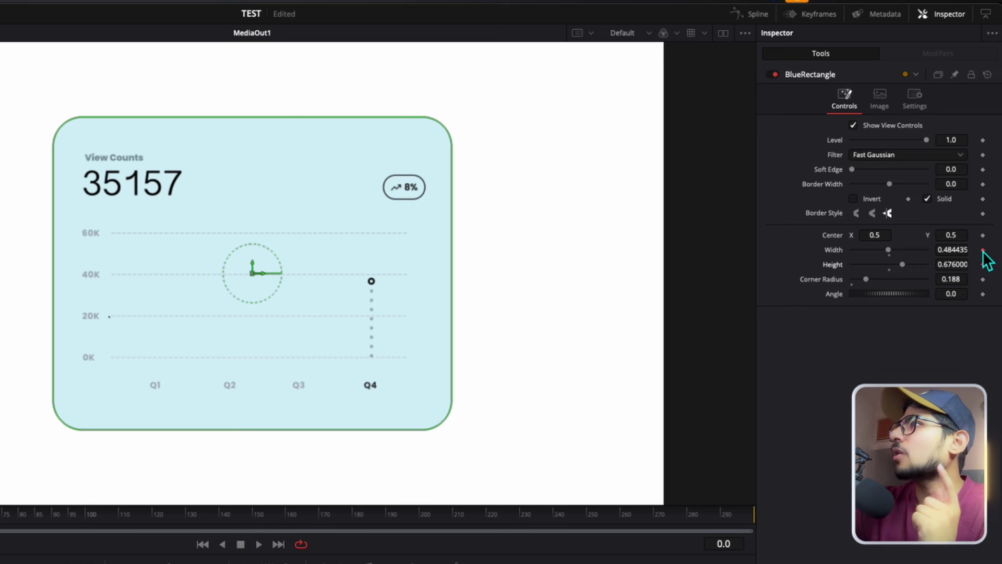
pyautogui.click(982, 235)
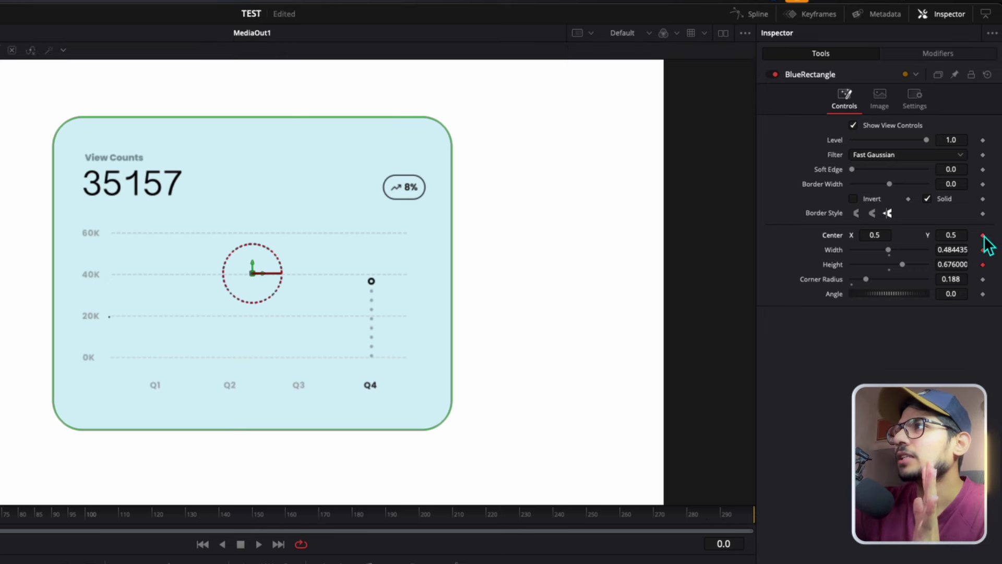
pyautogui.click(983, 265)
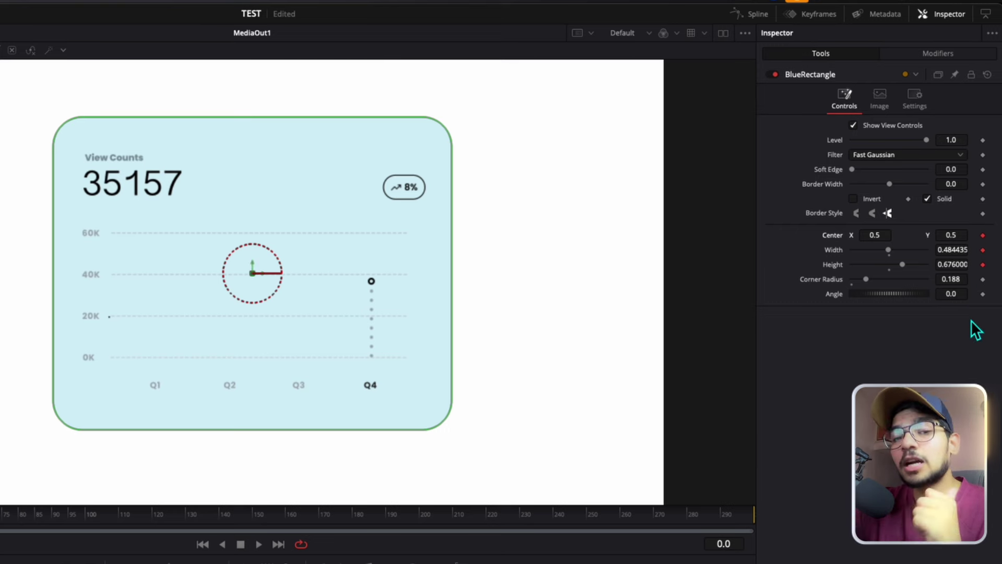
pyautogui.click(983, 279)
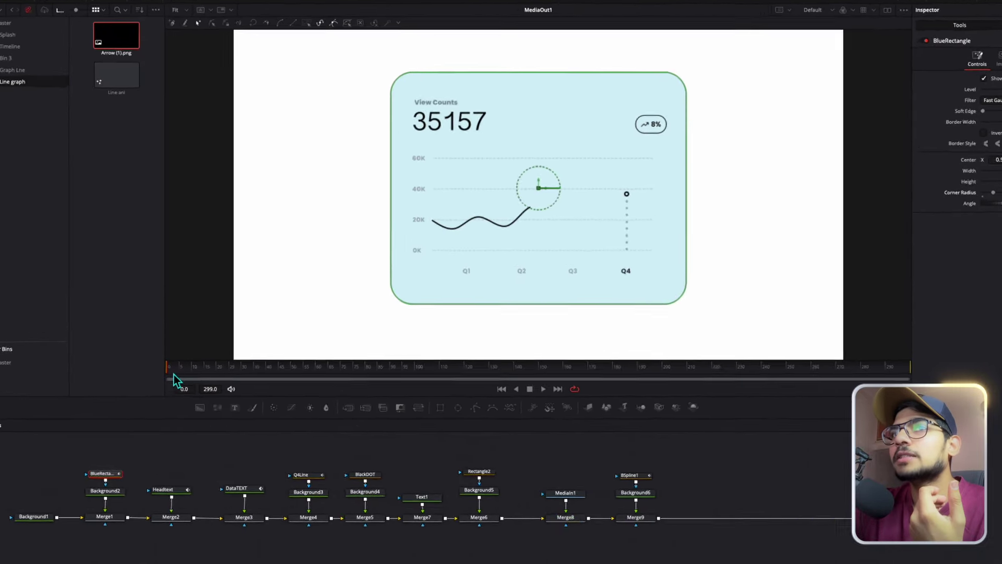
# - Add keyframes for the BlueRectangle mask's Center, Width, Height and Corner Radius at frame 30
pyautogui.moveTo(169, 357); pyautogui.dragTo(231, 356)
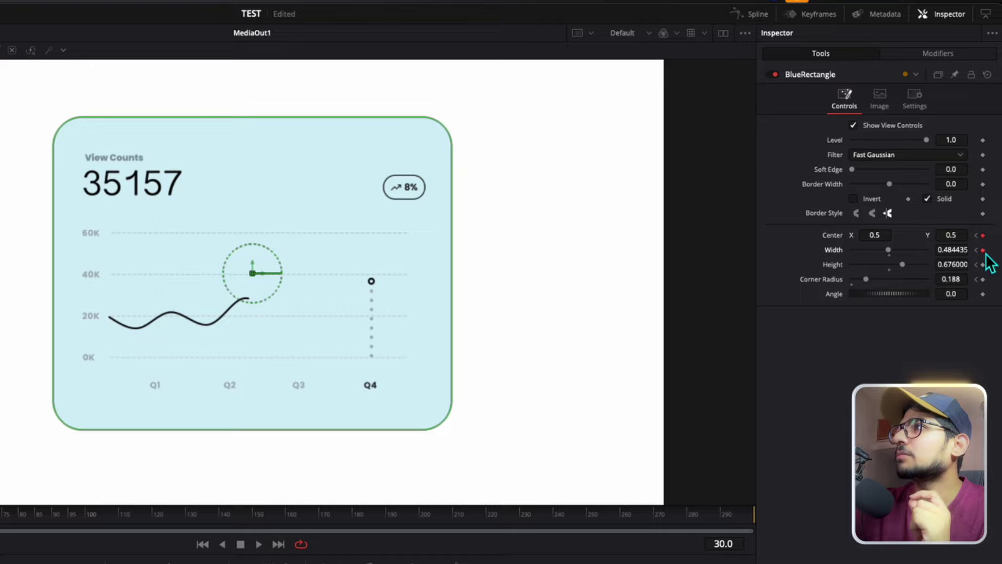
pyautogui.click(983, 279)
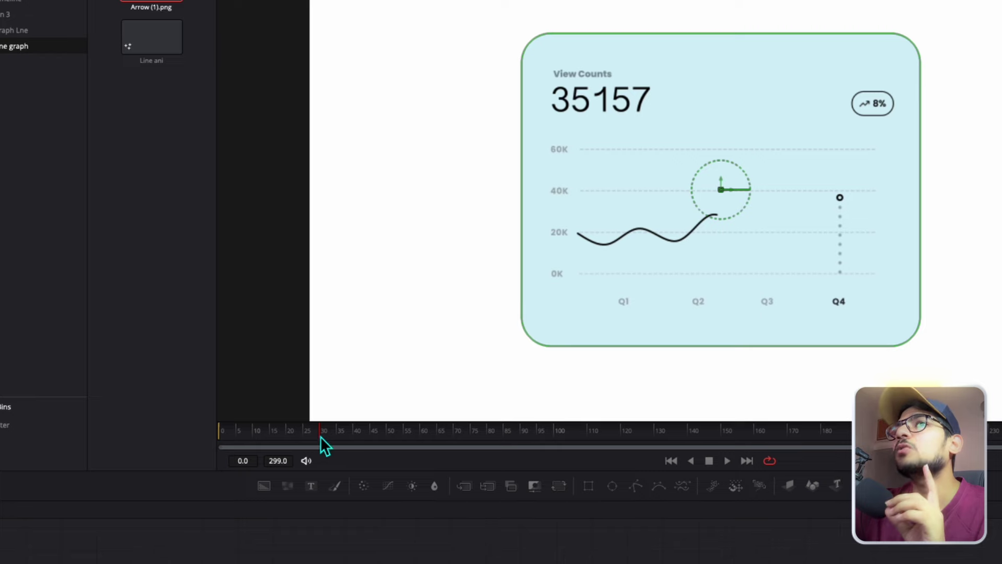
# - Duplicate the BlueRectangle, Background2 and Merge1 nodes at frame 0 and switch to a two-viewer layout
pyautogui.click(218, 439)
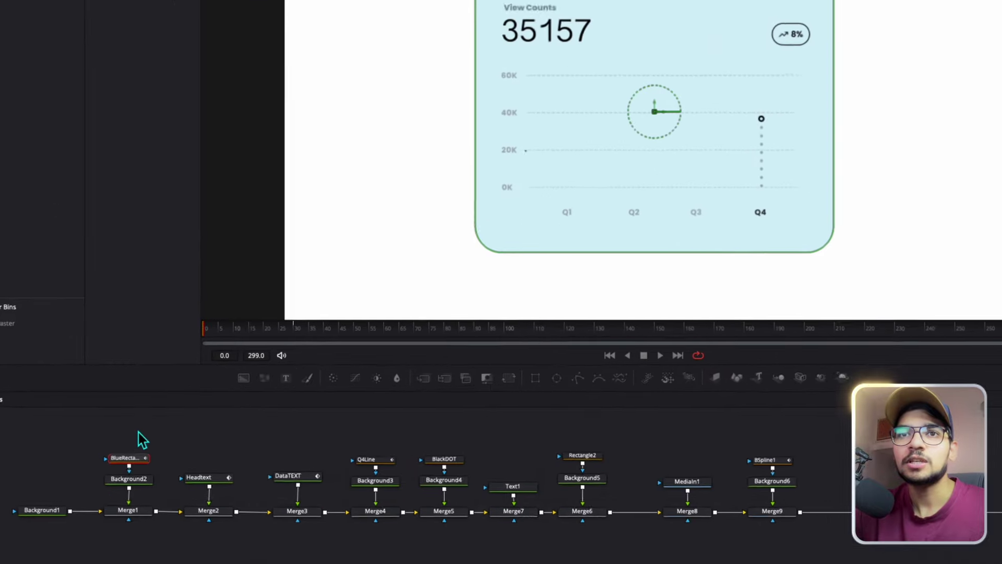
pyautogui.moveTo(139, 431); pyautogui.dragTo(129, 517)
pyautogui.hotkey('ctrl', 'c')
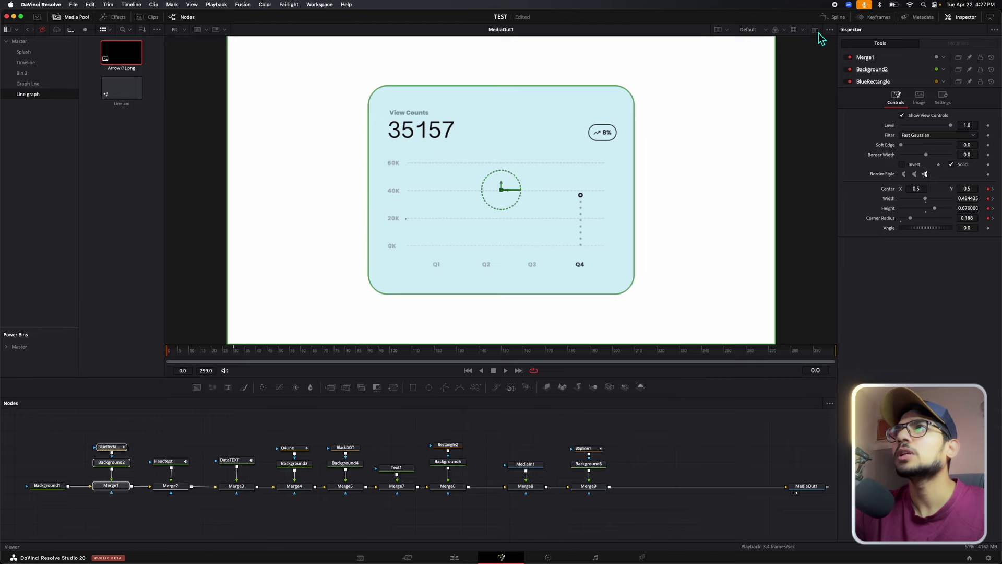
pyautogui.click(815, 30)
pyautogui.hotkey('ctrl', 'v')
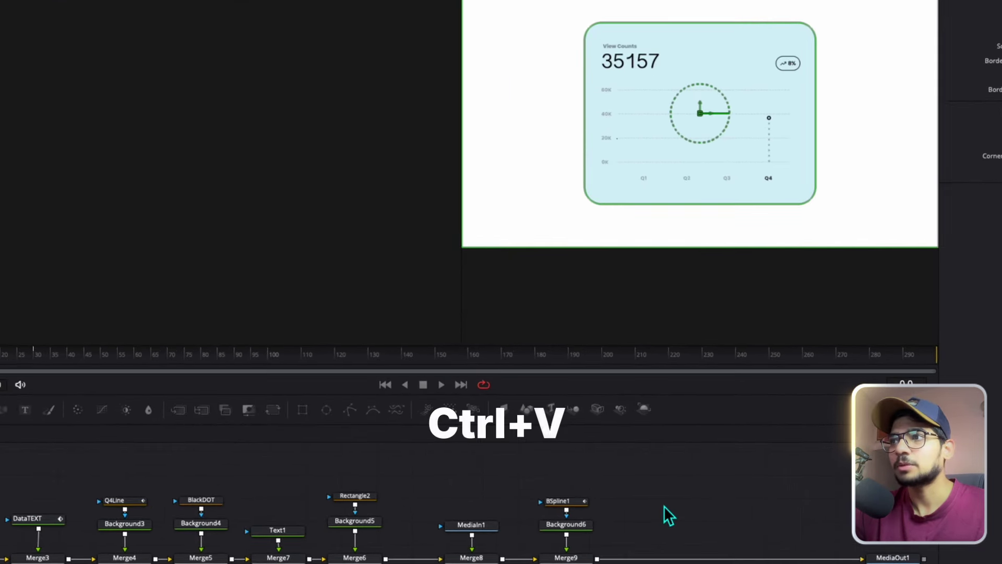
pyautogui.hotkey('ctrl', 'v')
# - Load the duplicated BlueRectangle mask in the free viewer as a full-size reference for the card
pyautogui.moveTo(768, 497); pyautogui.dragTo(735, 465)
pyautogui.click(784, 517)
pyautogui.press('1')
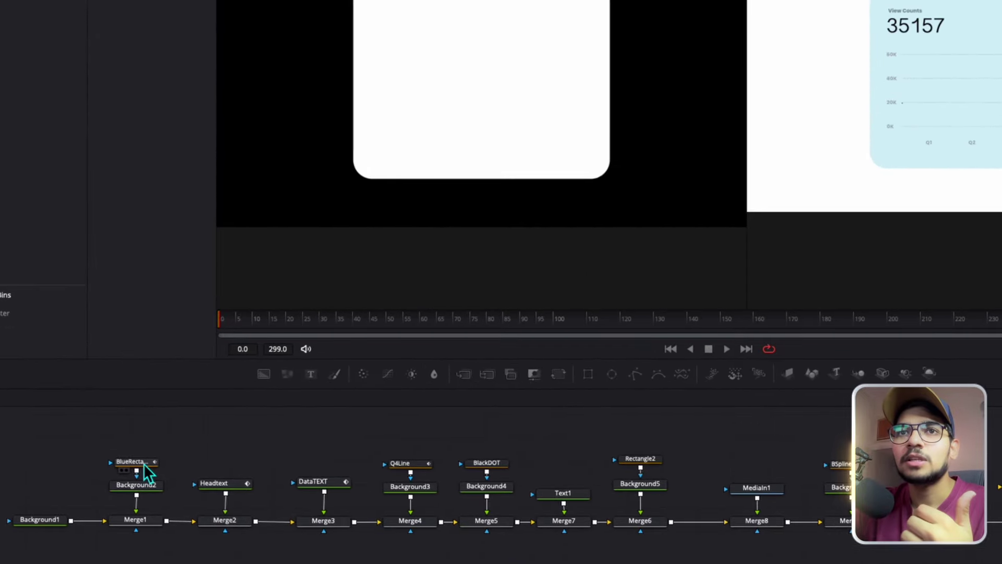
# - At frame 0, set the original BlueRectangle mask's Width to 0.0 and its Center X to 0.742
pyautogui.click(144, 464)
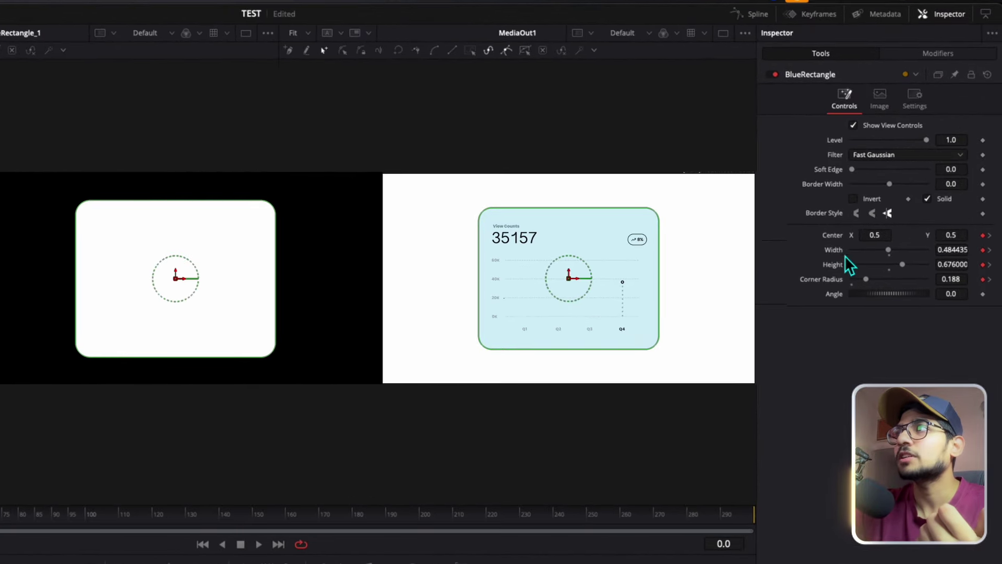
pyautogui.moveTo(960, 250); pyautogui.dragTo(714, 251)
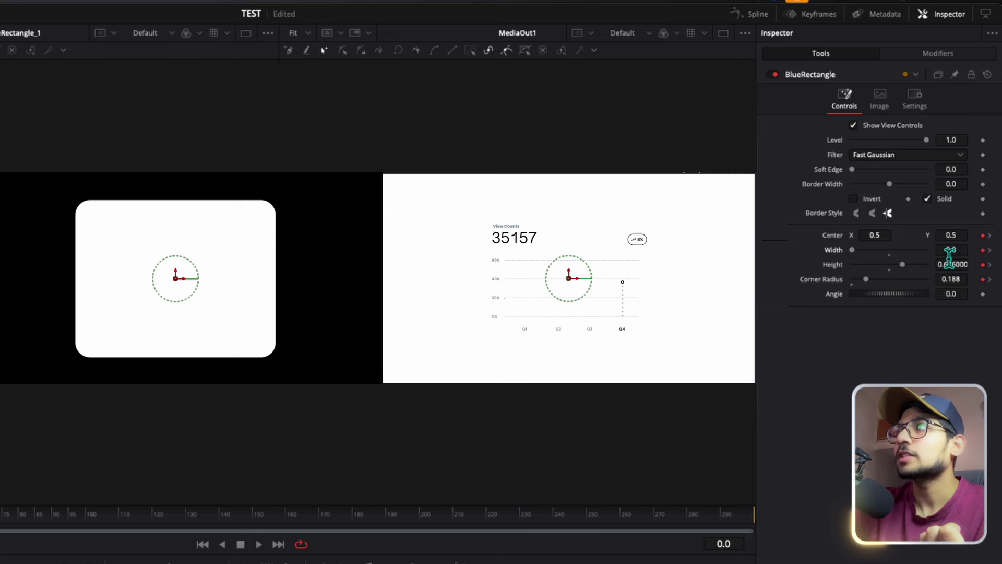
pyautogui.moveTo(951, 256); pyautogui.dragTo(953, 255)
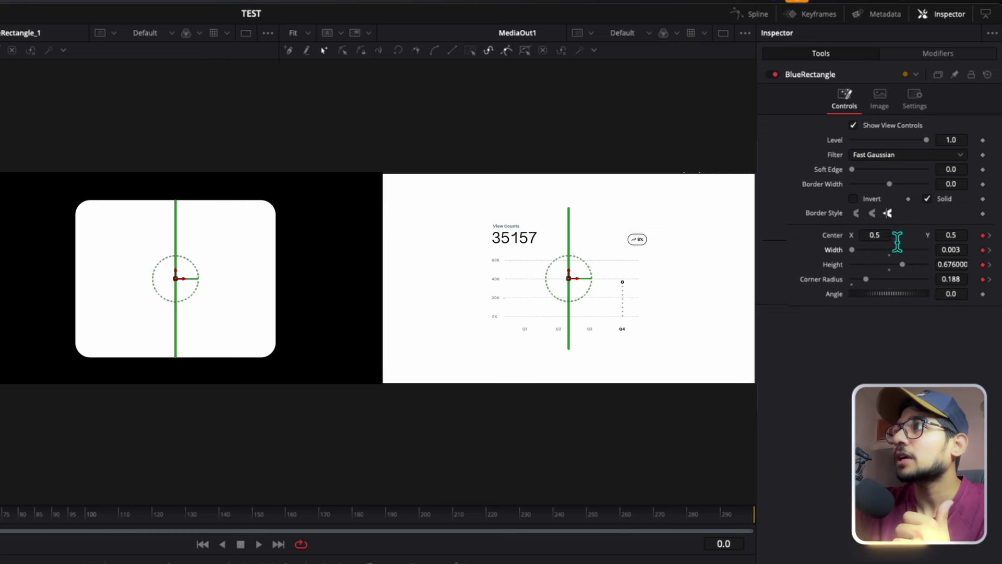
pyautogui.moveTo(877, 244); pyautogui.dragTo(938, 244)
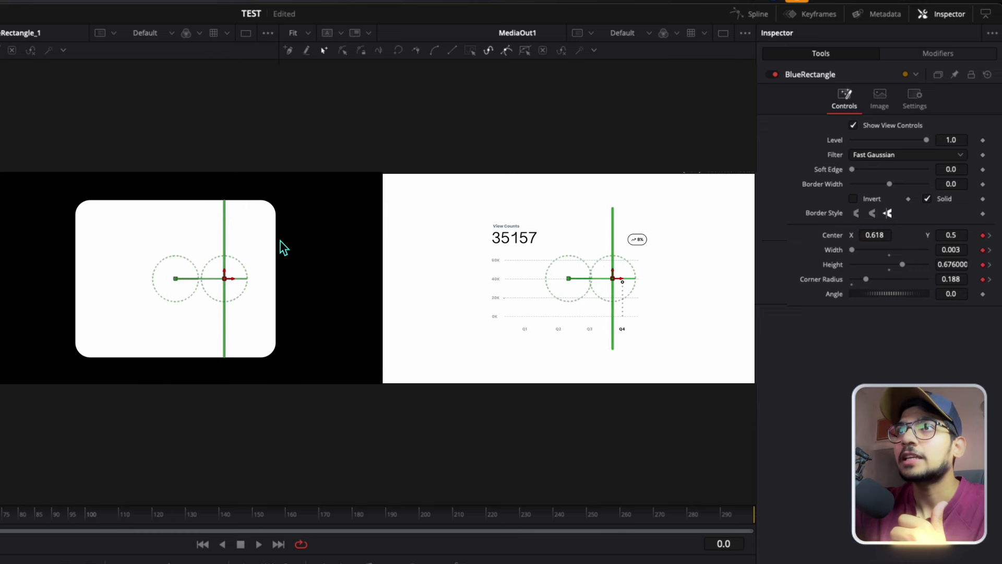
pyautogui.moveTo(879, 236); pyautogui.dragTo(958, 253)
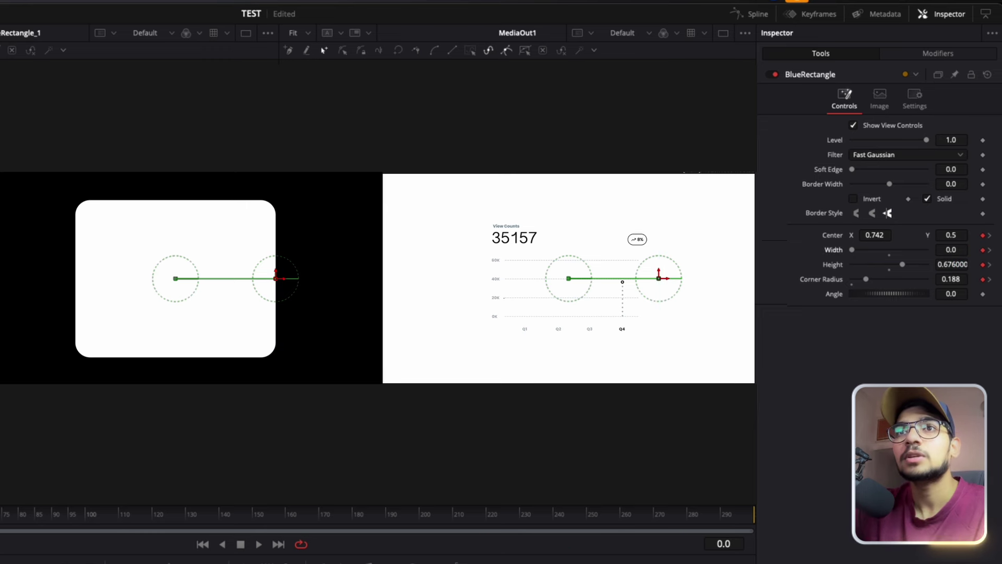
# - Play the card rectangle's reveal up to frame 30 and step back through it, comparing its edge and corners with the reference mask
pyautogui.press('space')
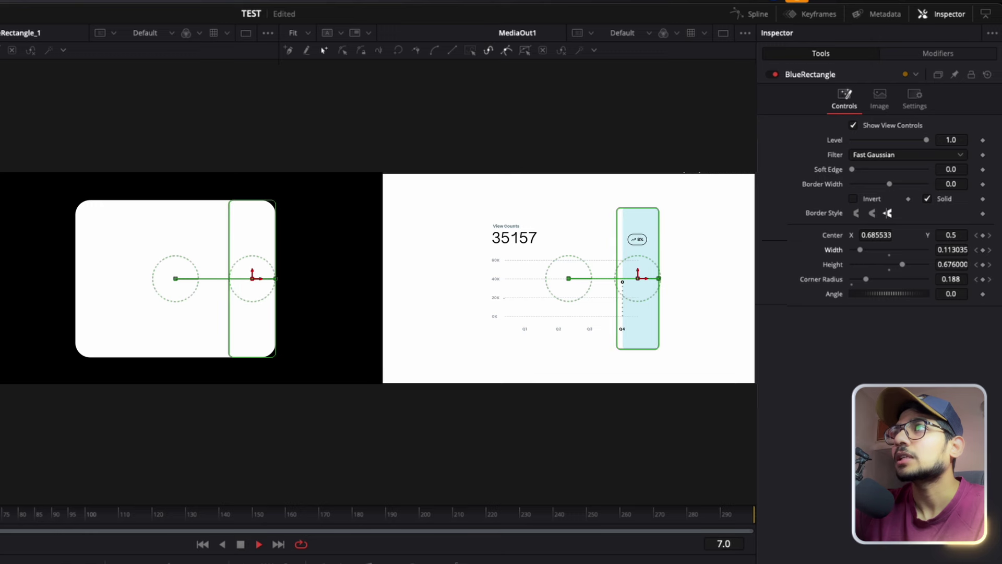
pyautogui.press('space')
pyautogui.press('Left')
pyautogui.press('Left')
pyautogui.press('Left')
pyautogui.press('Left')
pyautogui.press('Left')
pyautogui.press('Left')
pyautogui.press('Left')
pyautogui.press('Left')
pyautogui.press('Left')
pyautogui.press('Left')
pyautogui.press('Left')
pyautogui.press('Left')
pyautogui.press('Left')
pyautogui.press('Left')
pyautogui.press('Left')
pyautogui.press('Left')
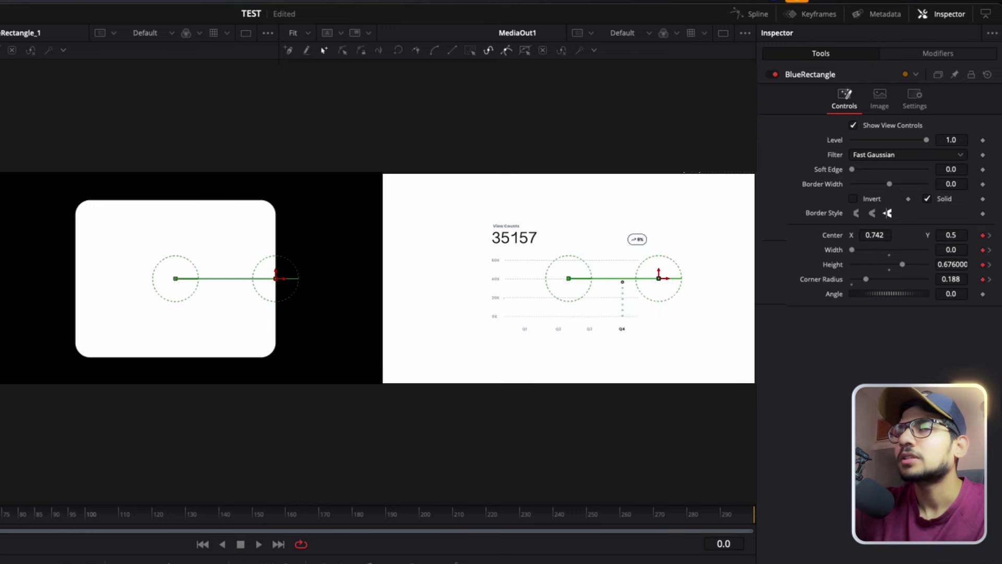
pyautogui.press('space')
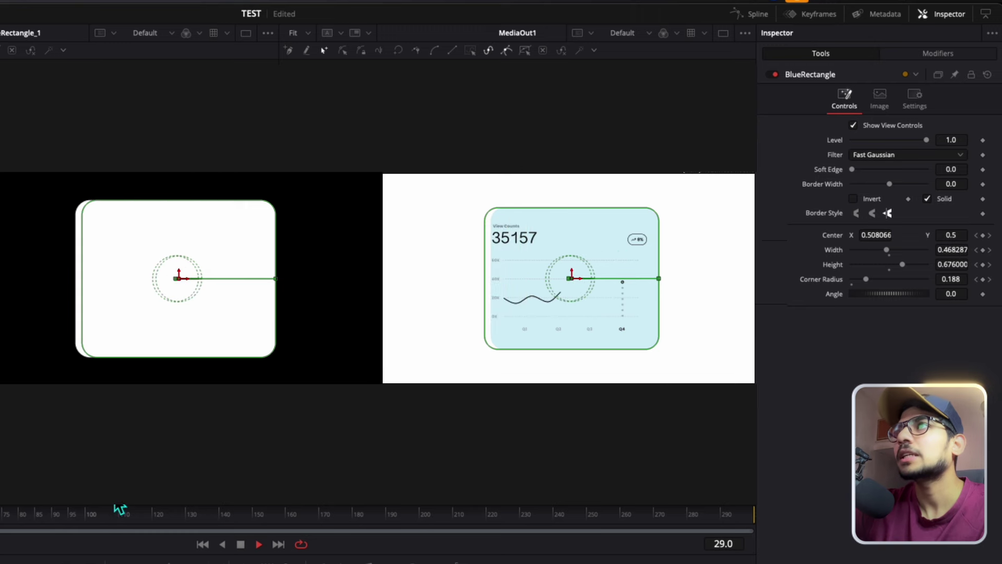
pyautogui.press('space')
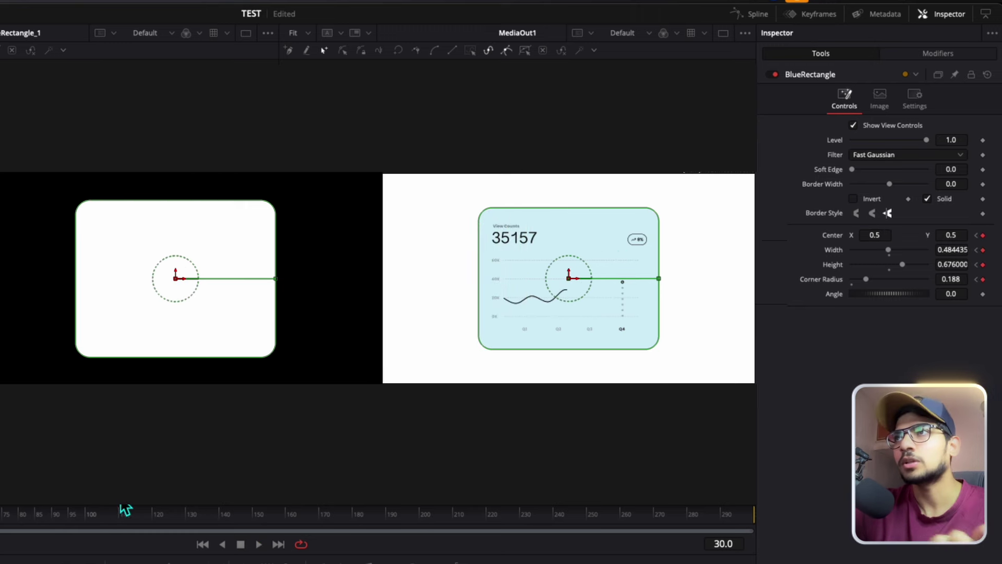
pyautogui.press('Left')
pyautogui.press('Left')
pyautogui.press('Left')
pyautogui.press('Left')
pyautogui.press('Left')
pyautogui.press('Left')
pyautogui.press('Left')
pyautogui.press('Left')
pyautogui.press('Left')
pyautogui.press('Left')
pyautogui.press('Left')
pyautogui.press('Left')
pyautogui.press('Left')
pyautogui.press('Left')
pyautogui.press('Left')
pyautogui.press('Left')
pyautogui.press('Left')
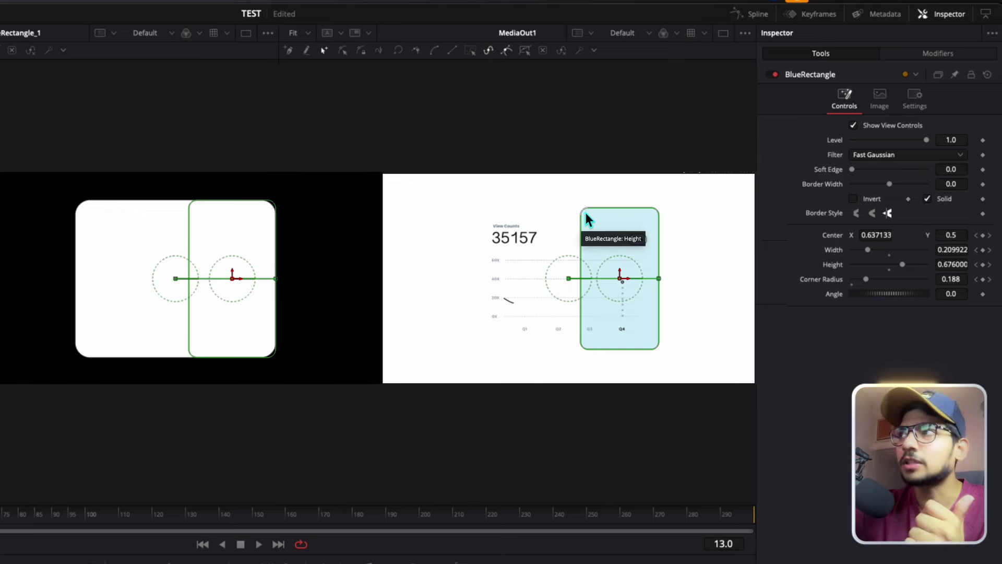
# - Set the BlueRectangle mask's Corner Radius to 0.269 at frame 20
pyautogui.press('Right')
pyautogui.press('Right')
pyautogui.press('Right')
pyautogui.press('Right')
pyautogui.press('Right')
pyautogui.press('Right')
pyautogui.press('Right')
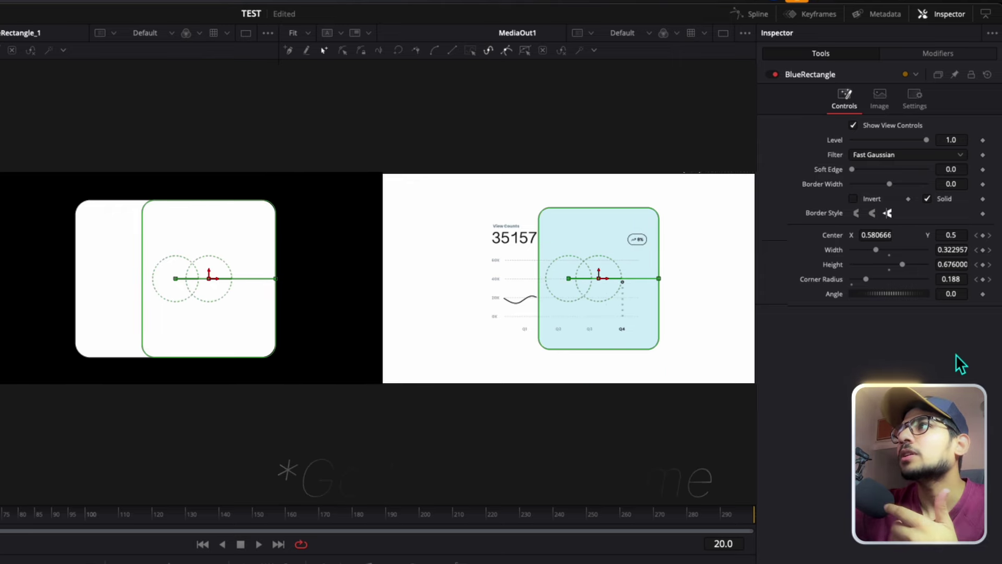
pyautogui.moveTo(865, 279); pyautogui.dragTo(871, 279)
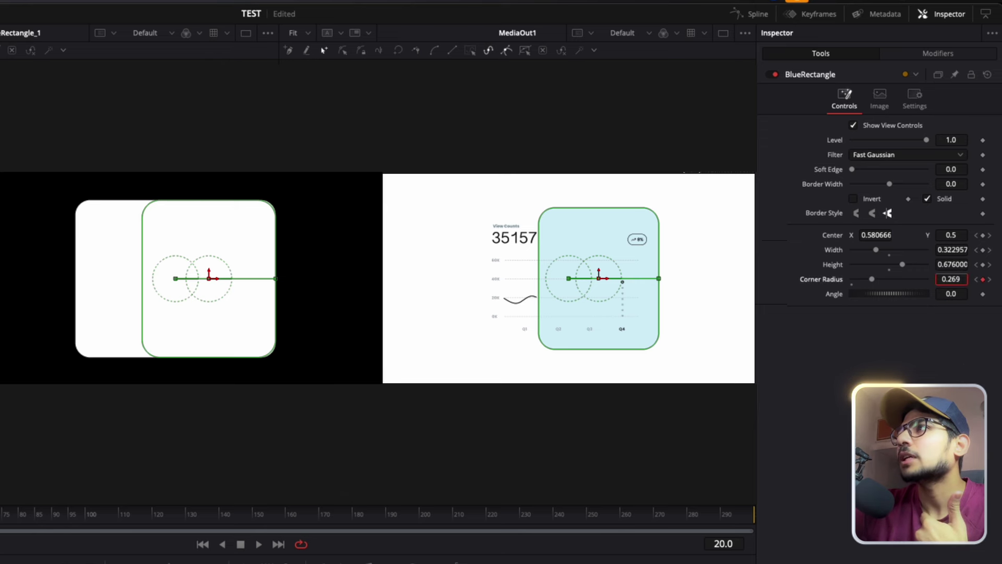
pyautogui.press('j')
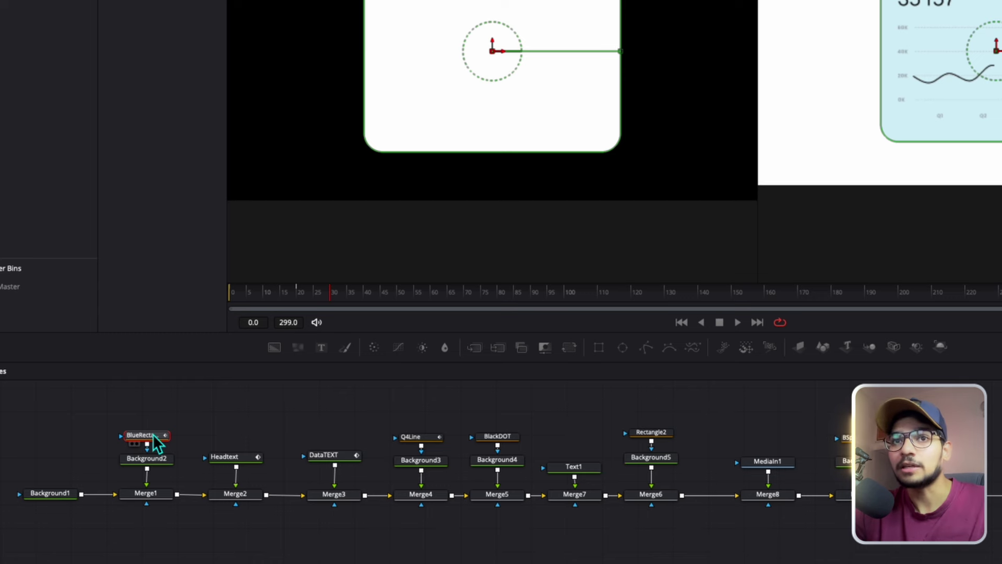
# - Copy the animated BlueRectangle mask and paste a standalone copy into the empty area below the merge chain
pyautogui.moveTo(172, 417); pyautogui.dragTo(157, 435)
pyautogui.click(155, 435)
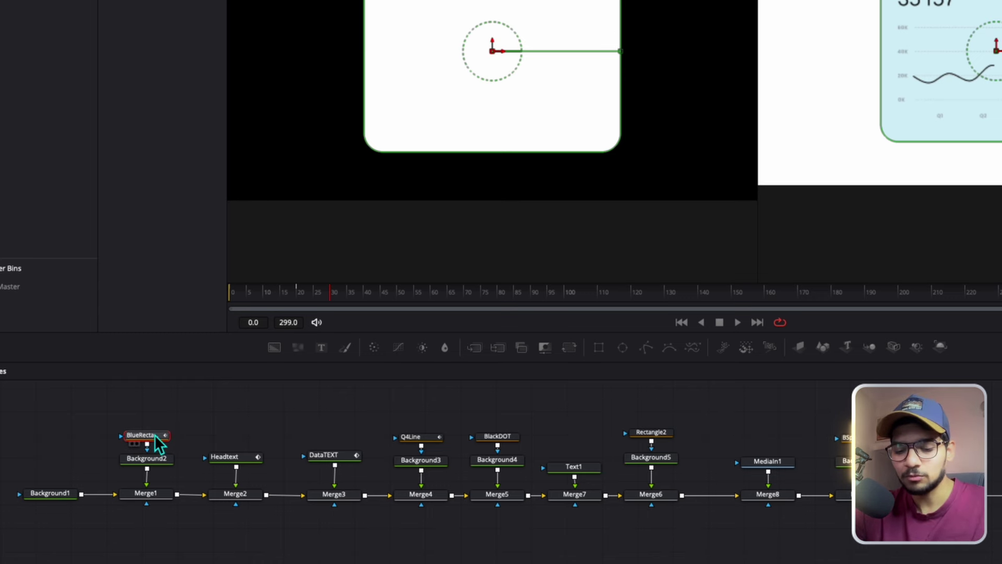
pyautogui.hotkey('ctrl', 'c')
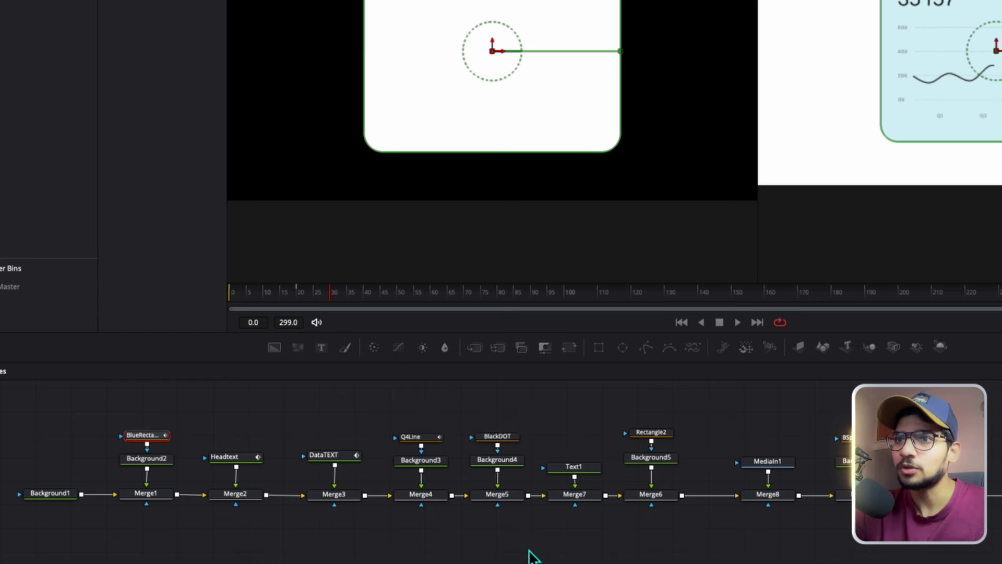
pyautogui.scroll(-4, 553, 506)
pyautogui.moveTo(477, 486); pyautogui.dragTo(627, 525)
pyautogui.hotkey('ctrl', 'v')
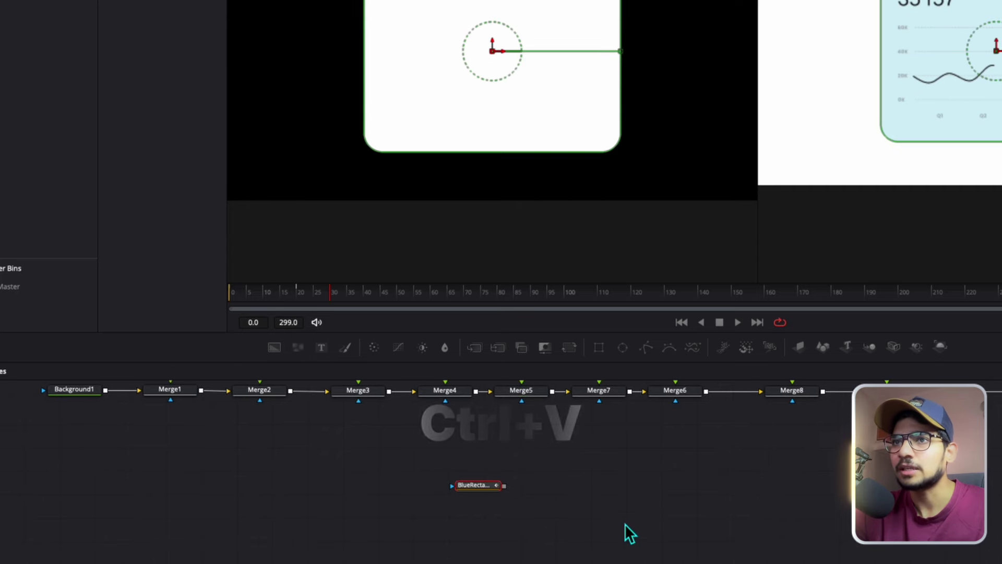
pyautogui.moveTo(554, 492); pyautogui.dragTo(540, 517)
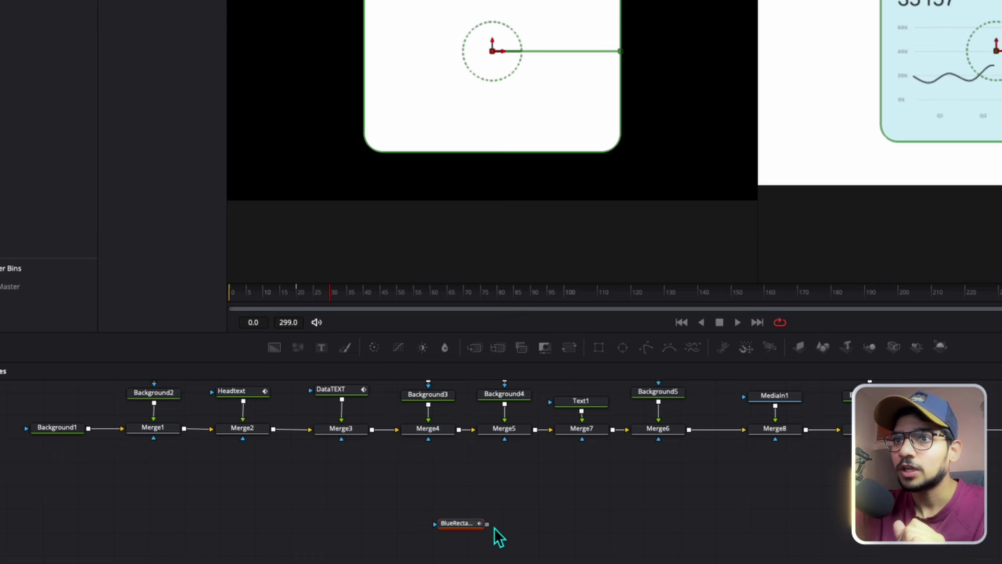
# - Connect the pasted rectangle mask to the effect mask inputs of Merge1 through Merge9 and preview the masked reveal
pyautogui.moveTo(487, 524); pyautogui.dragTo(154, 438)
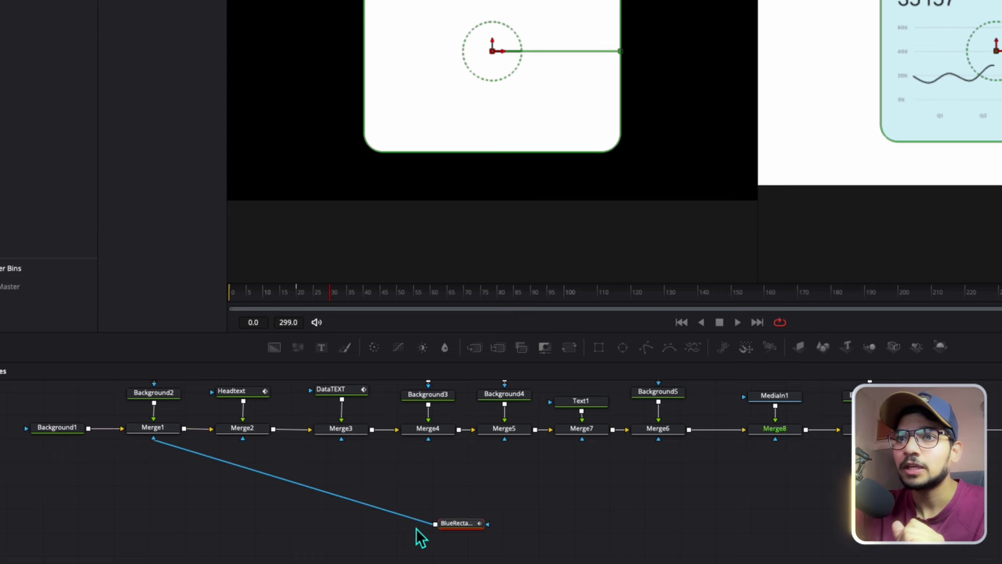
pyautogui.moveTo(435, 524); pyautogui.dragTo(243, 438)
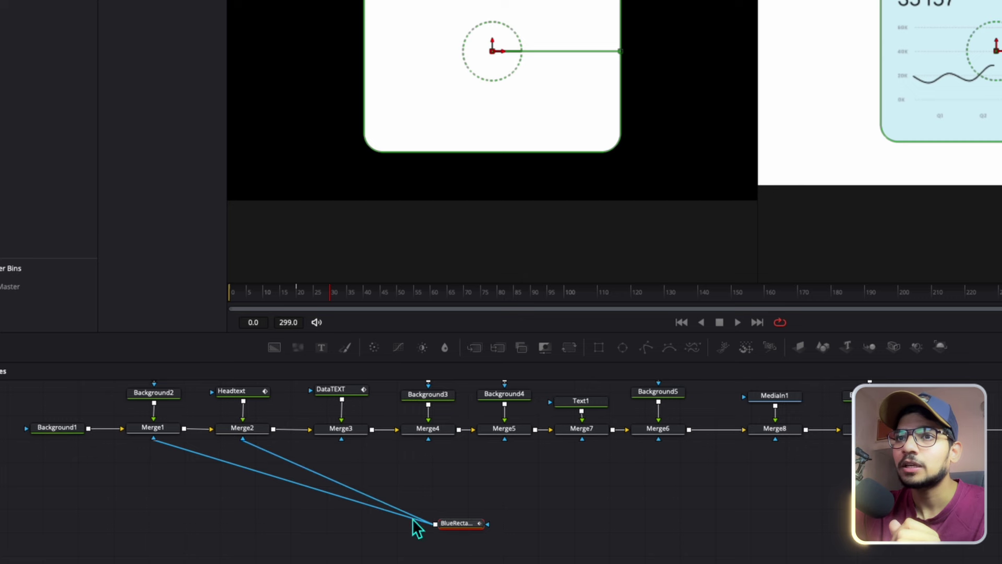
pyautogui.moveTo(436, 524); pyautogui.dragTo(342, 440)
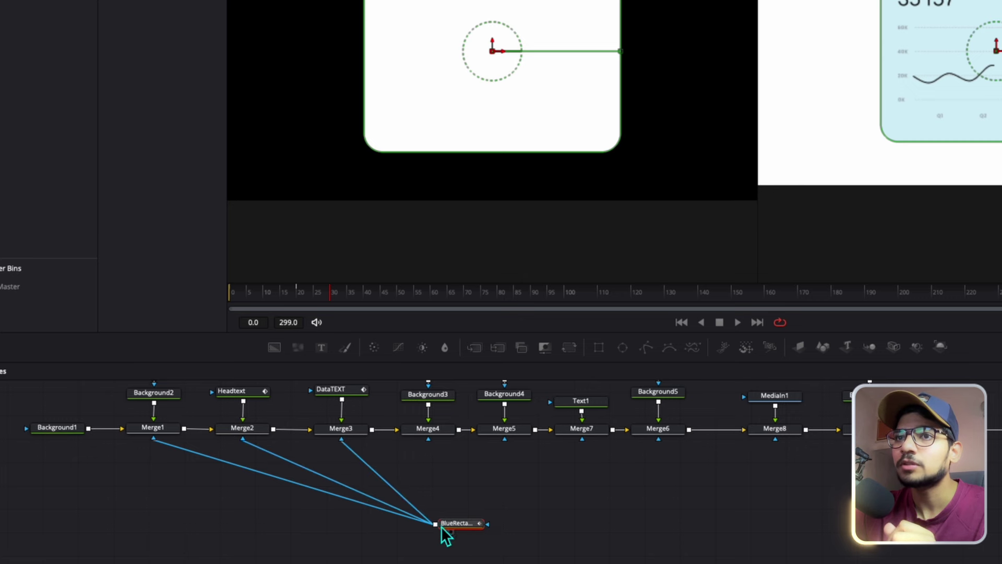
pyautogui.moveTo(436, 524); pyautogui.dragTo(428, 439)
pyautogui.moveTo(435, 523); pyautogui.dragTo(658, 440)
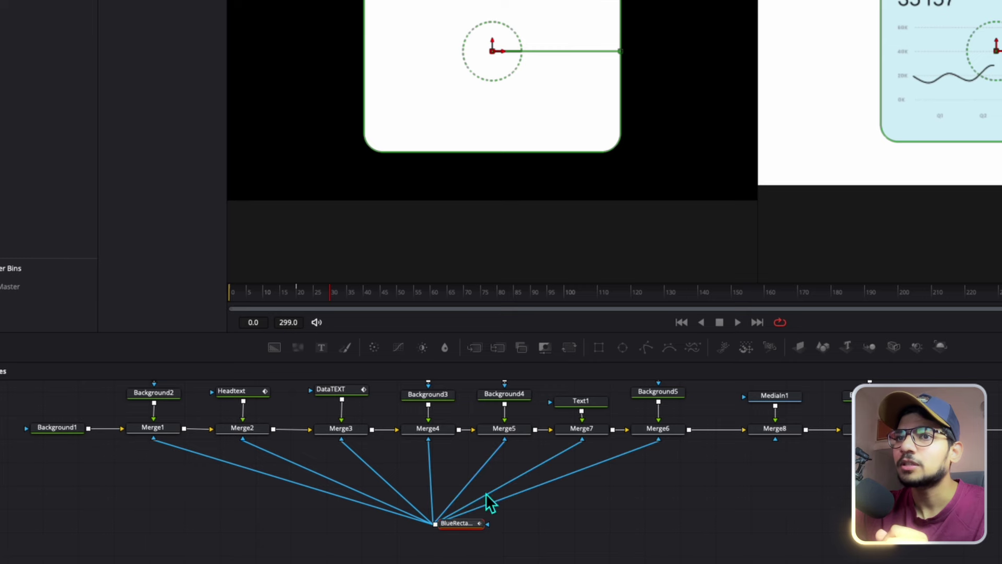
pyautogui.moveTo(435, 524); pyautogui.dragTo(650, 504)
pyautogui.moveTo(514, 503); pyautogui.dragTo(733, 440)
pyautogui.moveTo(331, 524); pyautogui.dragTo(390, 551)
pyautogui.moveTo(811, 473); pyautogui.dragTo(733, 495)
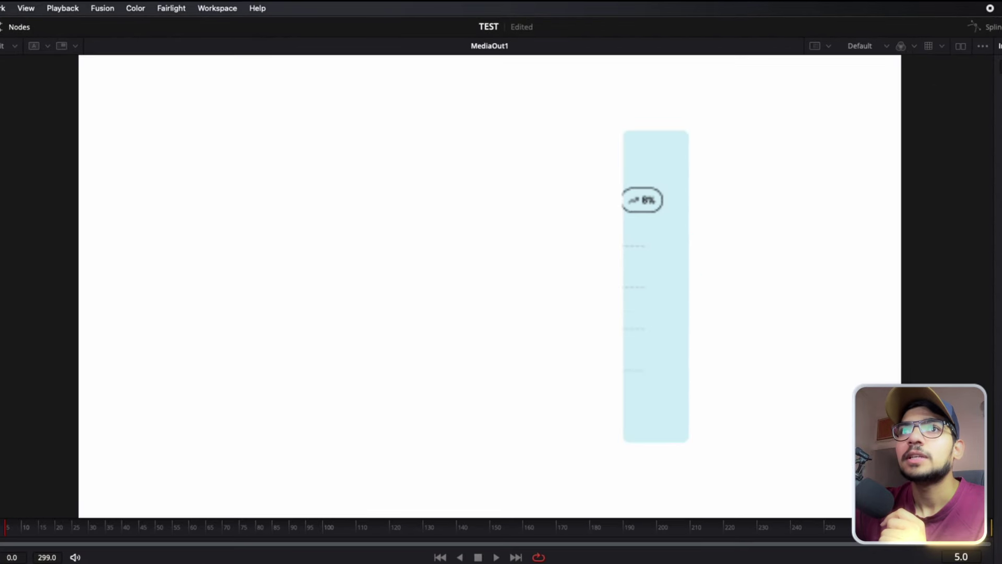
pyautogui.moveTo(18, 533)
pyautogui.mouseDown()
pyautogui.moveTo(2, 531)
pyautogui.moveTo(1, 542)
pyautogui.mouseUp()
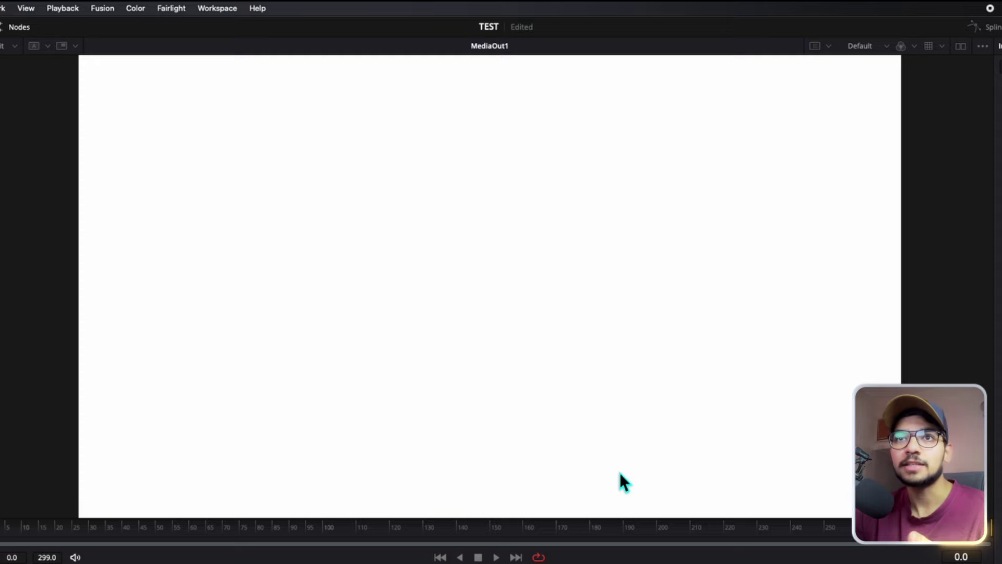
pyautogui.moveTo(6, 534); pyautogui.dragTo(28, 531)
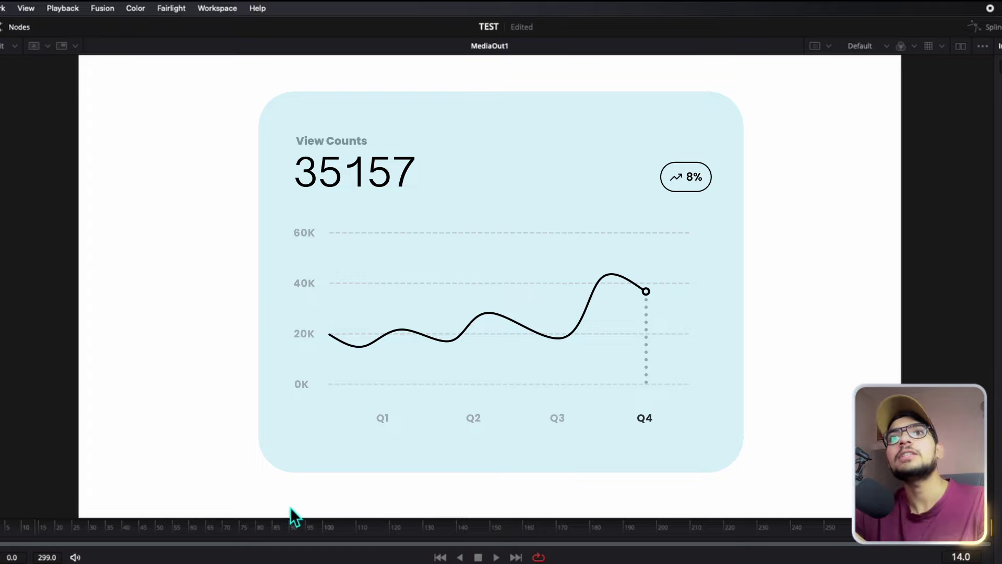
pyautogui.moveTo(76, 531); pyautogui.dragTo(128, 531)
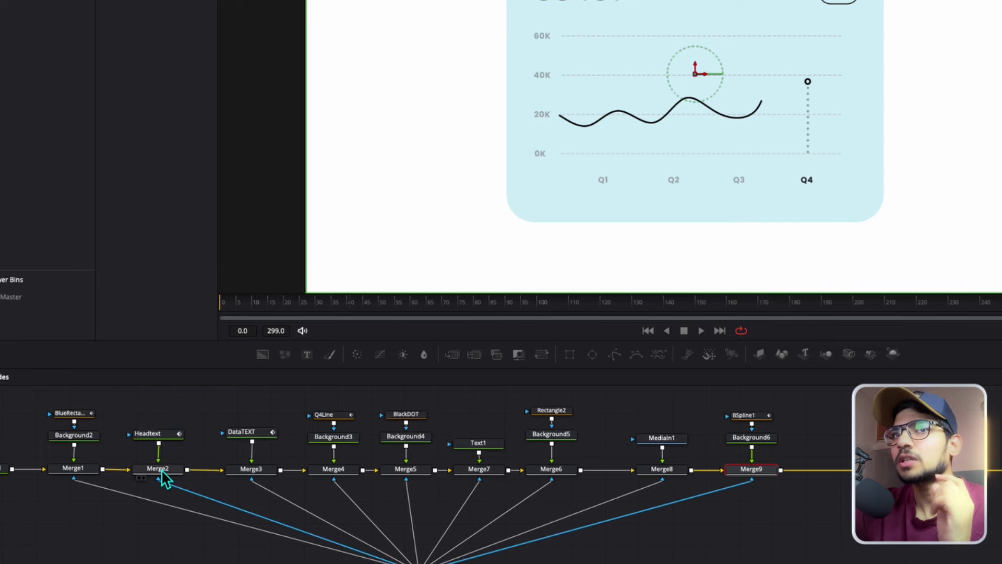
# - Add keyframes for Merge2's Center and Blend at frame 10 and at frame 30
pyautogui.click(160, 470)
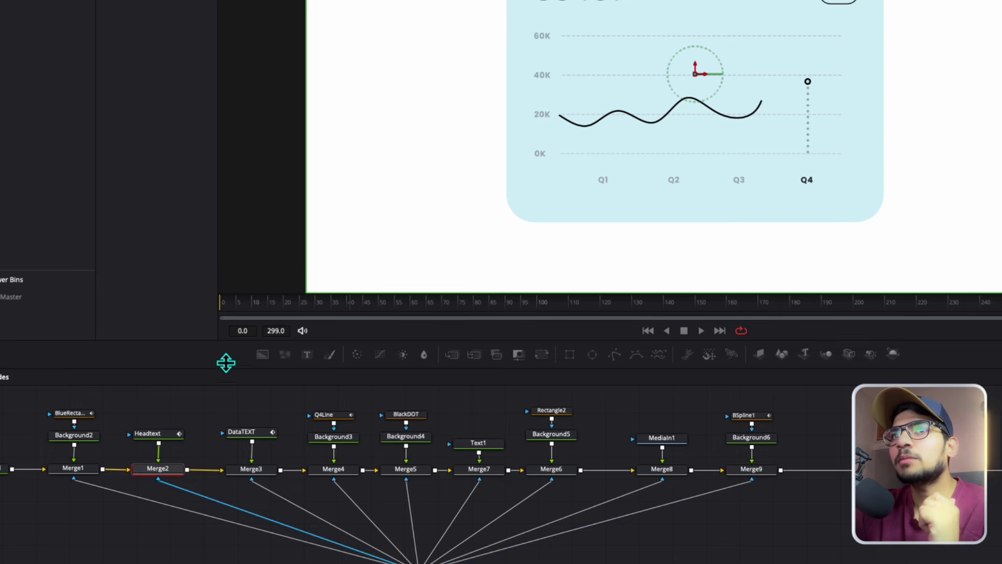
pyautogui.click(258, 311)
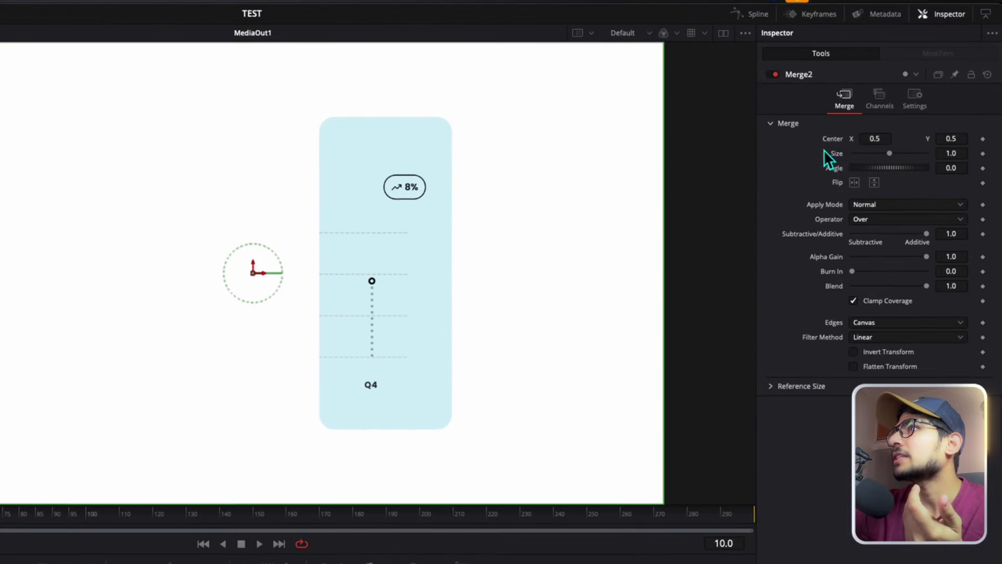
pyautogui.click(983, 140)
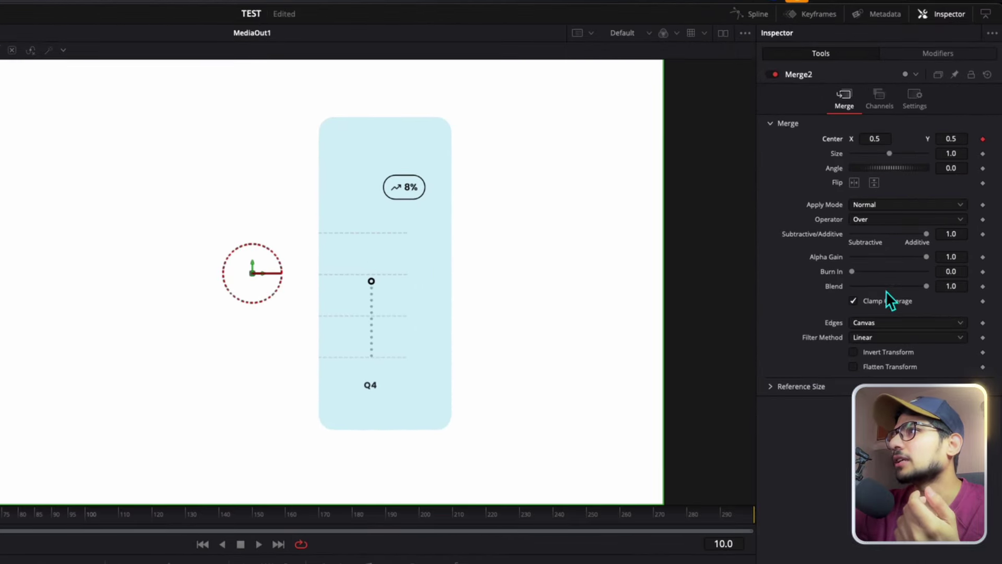
pyautogui.click(983, 287)
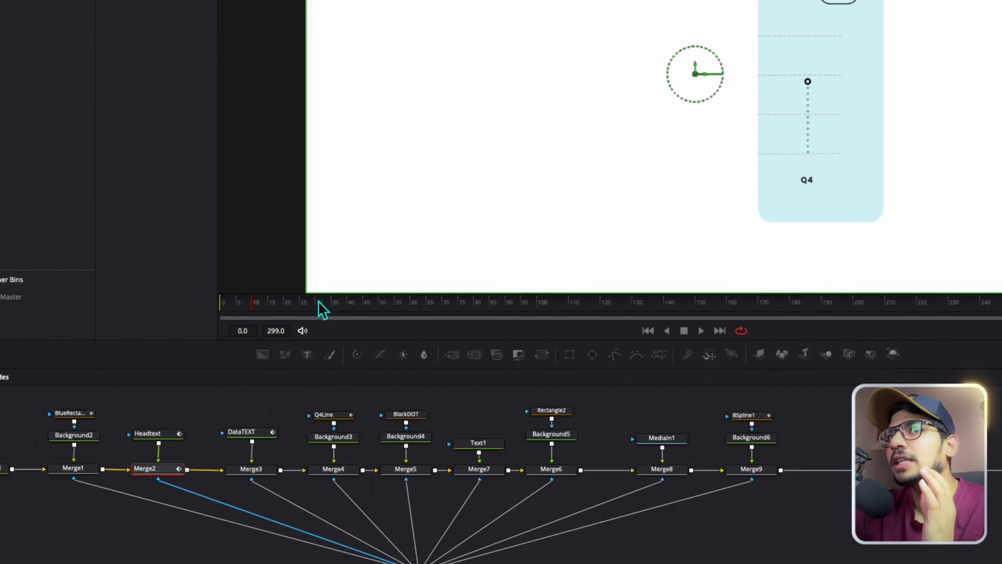
pyautogui.click(317, 303)
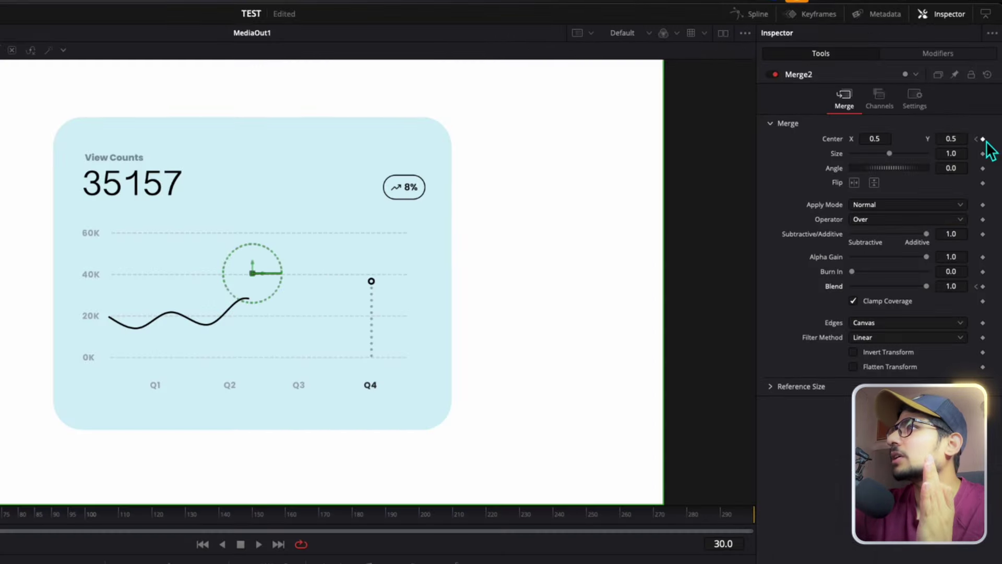
pyautogui.click(982, 286)
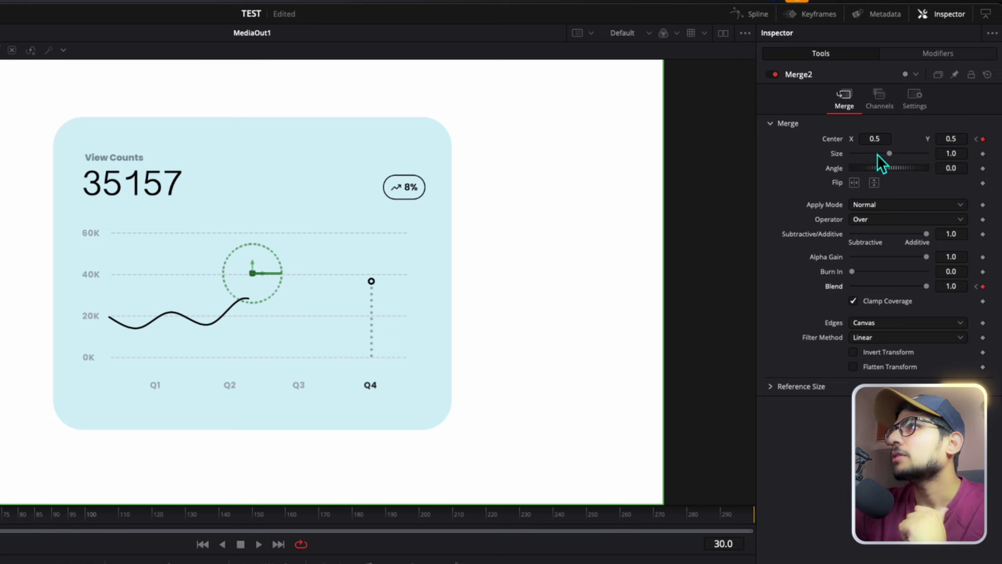
# - At frame 10, set Merge2's Center X to 0.555 and lower its Blend to 0
pyautogui.click(975, 139)
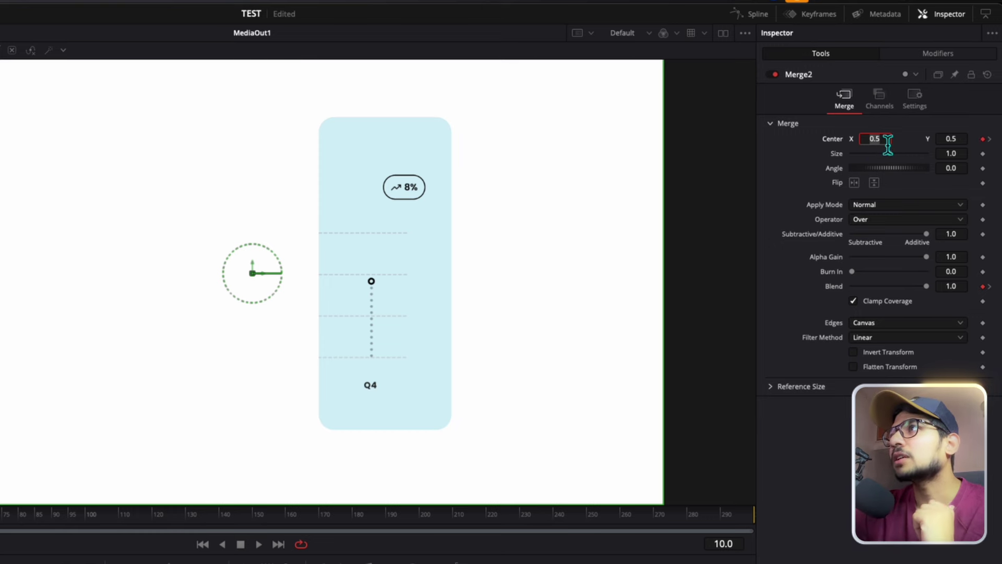
pyautogui.write('55')
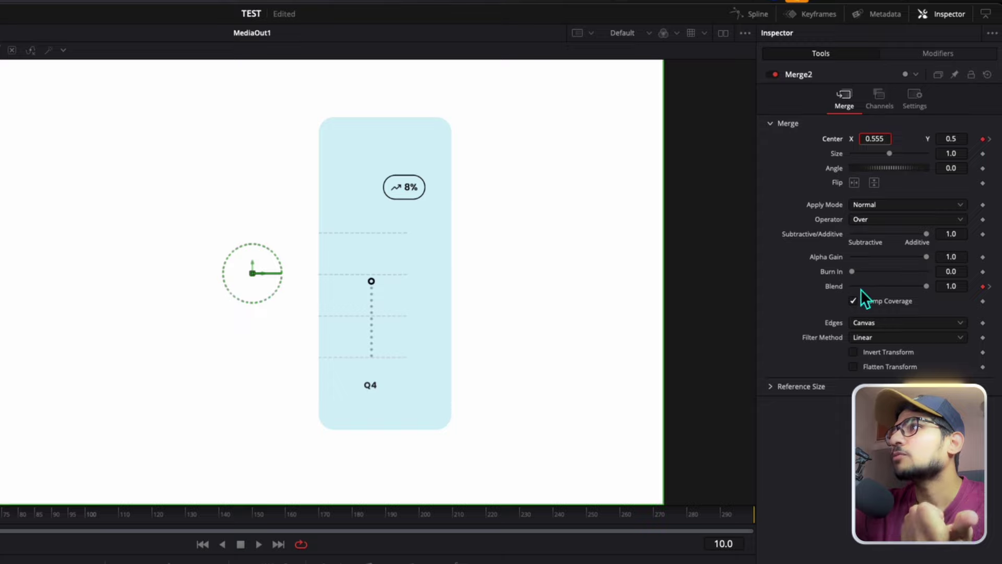
pyautogui.moveTo(926, 286); pyautogui.dragTo(835, 286)
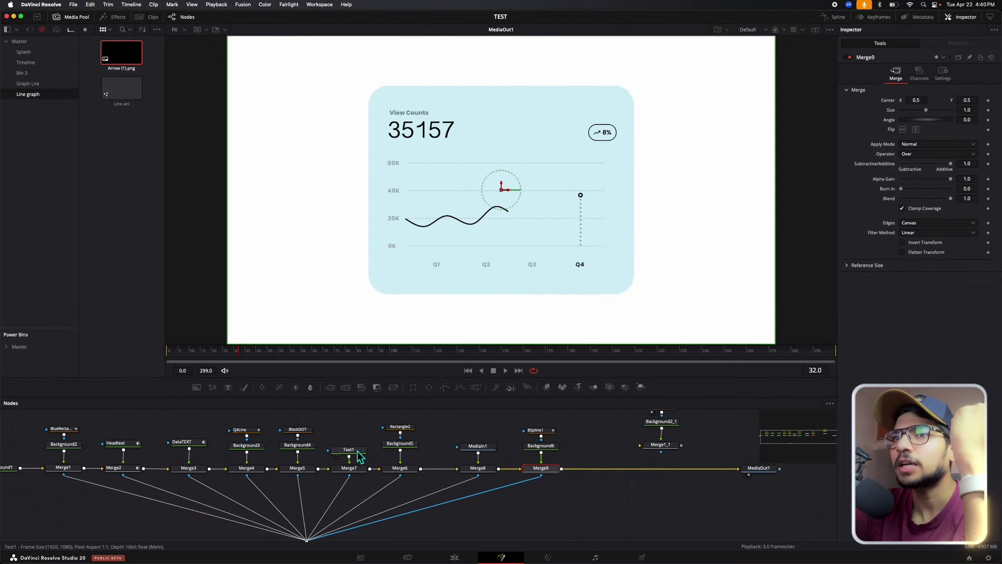
# - Keyframe the 8% text's shading Opacity from 0.0 at frame 0 to 1.0 at frame 40
pyautogui.click(348, 450)
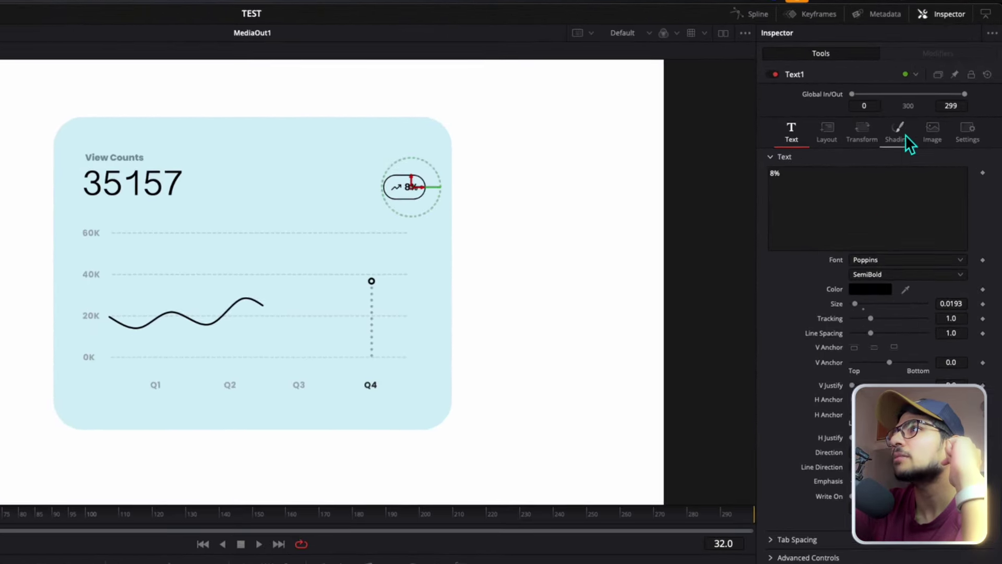
pyautogui.click(923, 103)
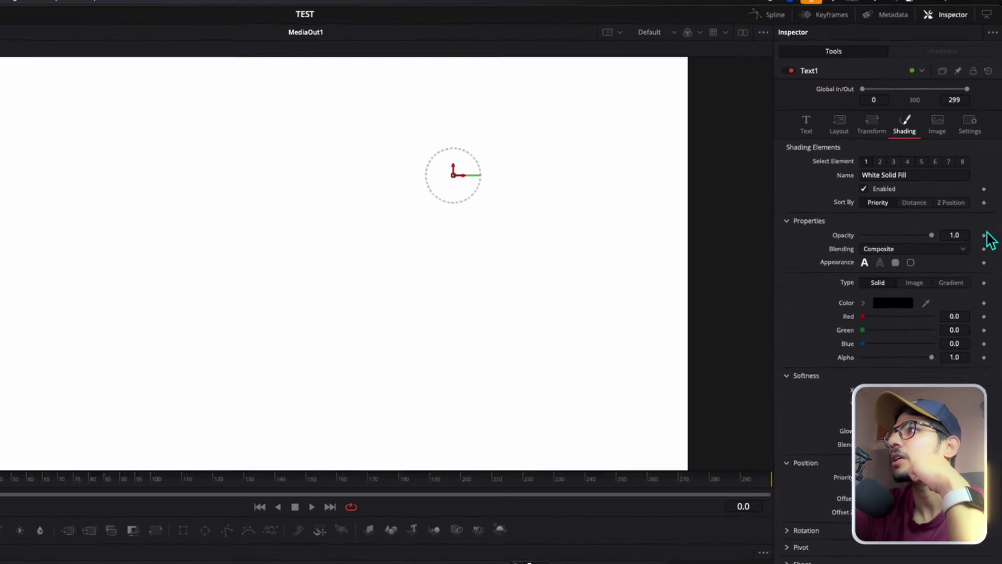
pyautogui.click(988, 176)
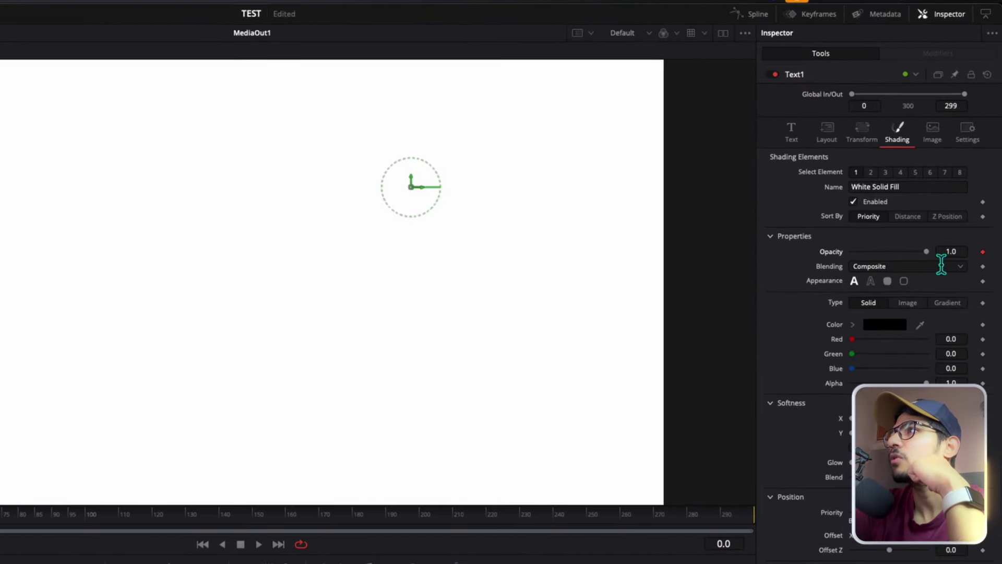
pyautogui.moveTo(927, 252); pyautogui.dragTo(708, 267)
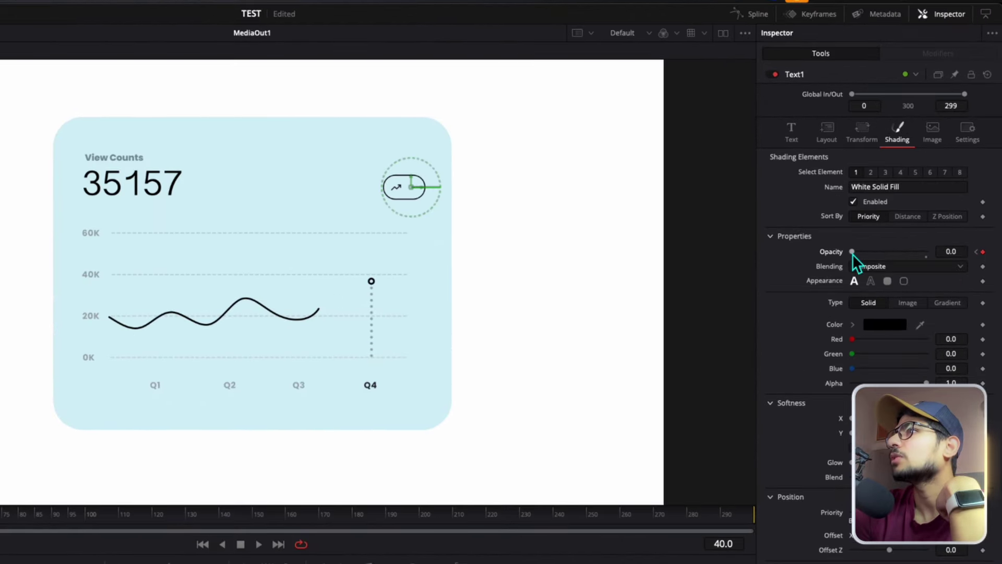
pyautogui.doubleClick(853, 254)
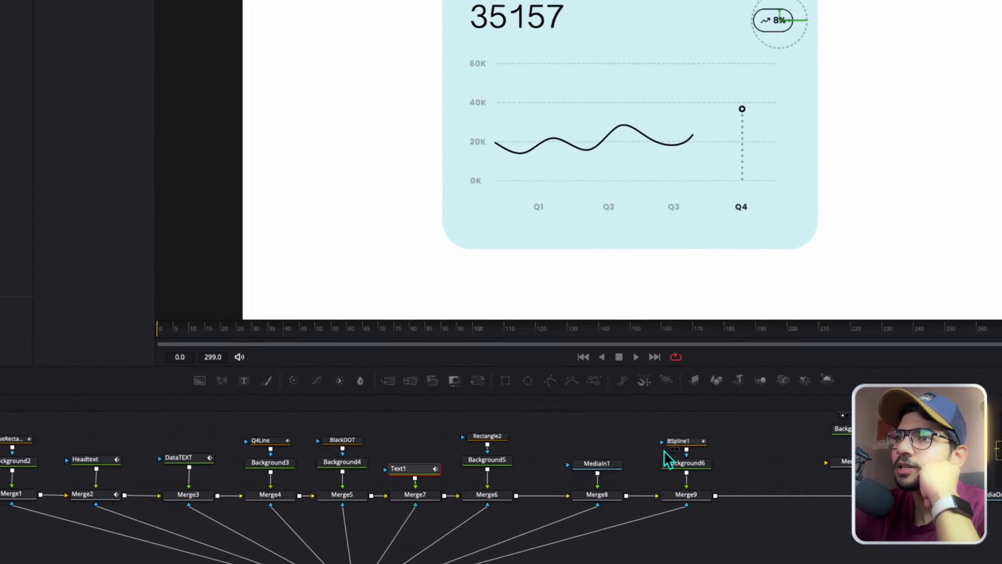
# - Keyframe the arrow's Merge8 Blend from 0.0 at frame 15 to 1.0 at frame 30
pyautogui.click(597, 464)
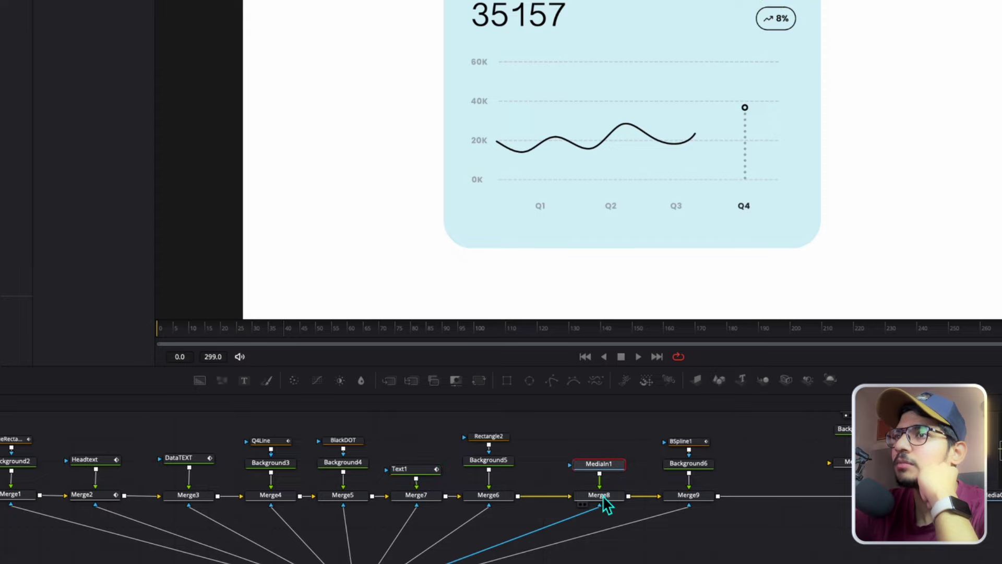
pyautogui.click(602, 496)
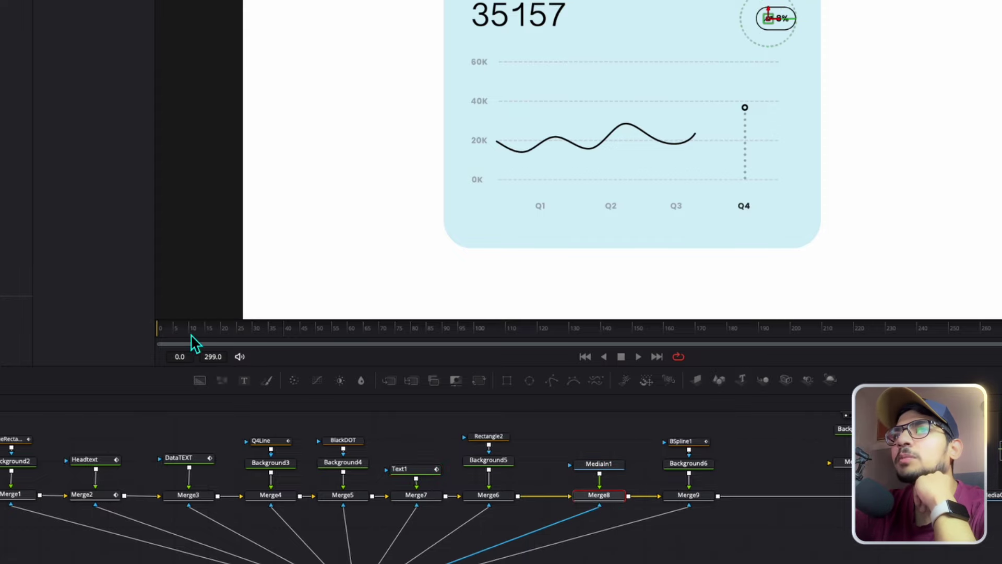
pyautogui.click(205, 328)
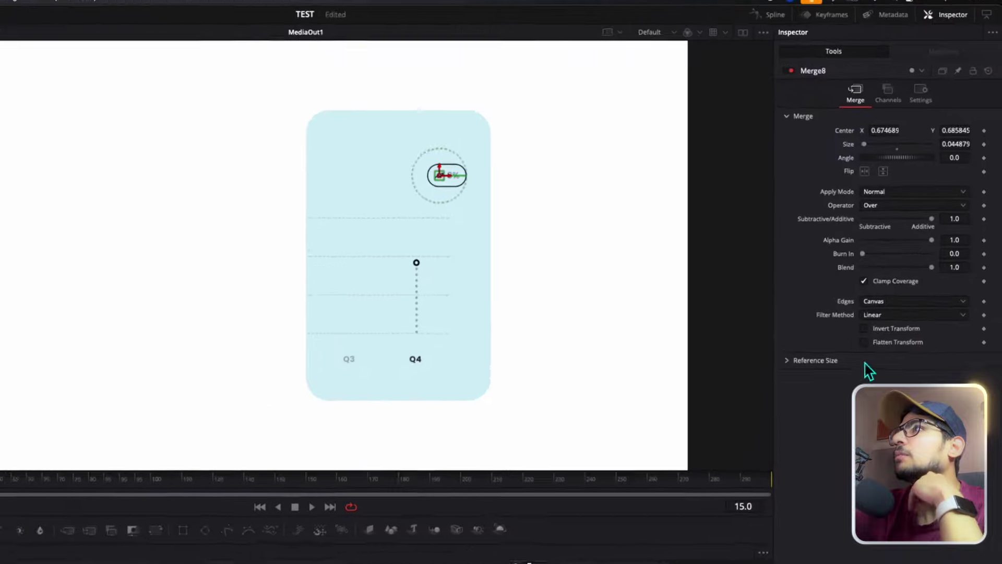
pyautogui.click(988, 198)
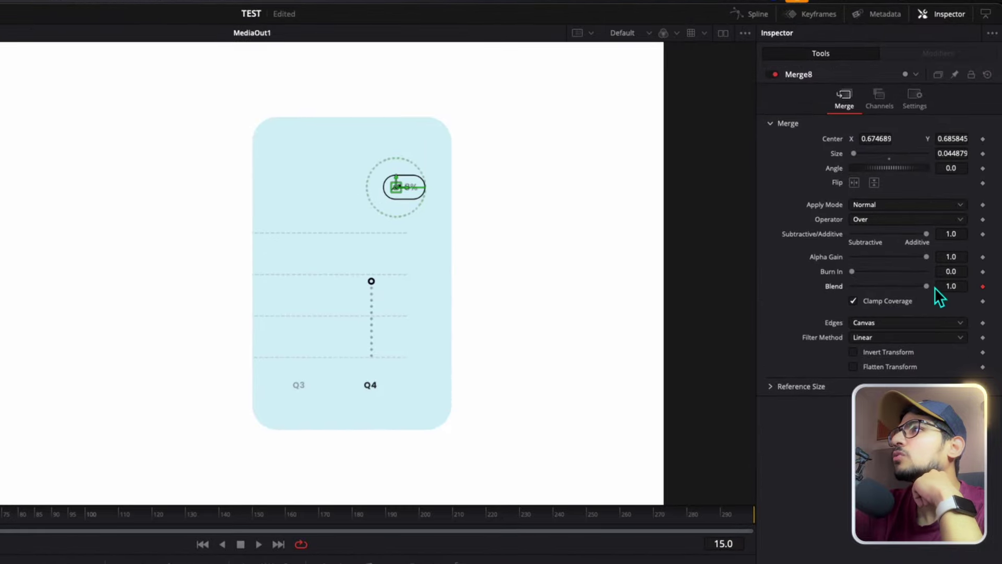
pyautogui.moveTo(869, 286); pyautogui.dragTo(793, 291)
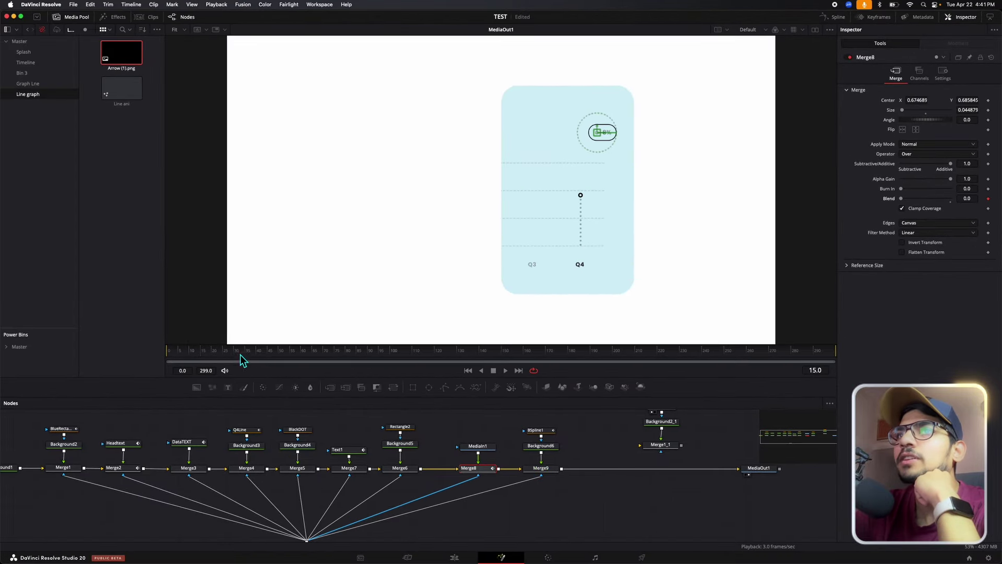
pyautogui.click(237, 354)
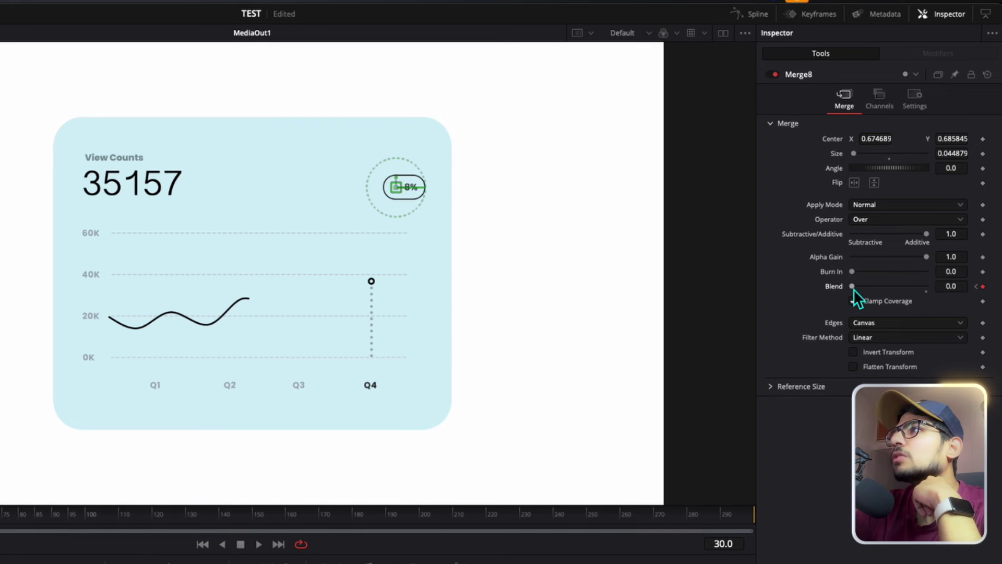
pyautogui.moveTo(853, 288); pyautogui.dragTo(932, 292)
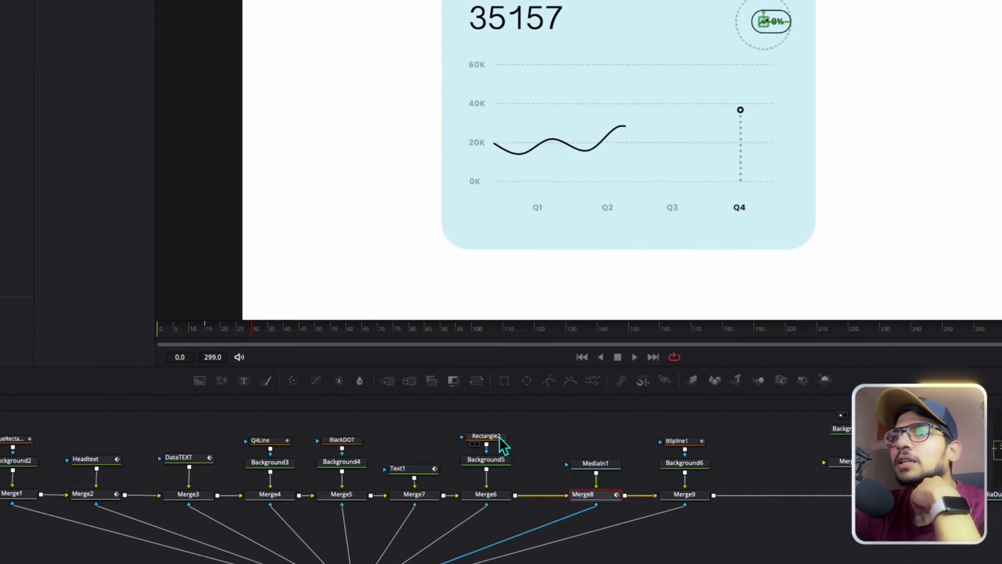
# - Keyframe Rectangle2's Width from 0.0 at frame 0 to 0.050395 at frame 10 and play back the animation
pyautogui.click(380, 442)
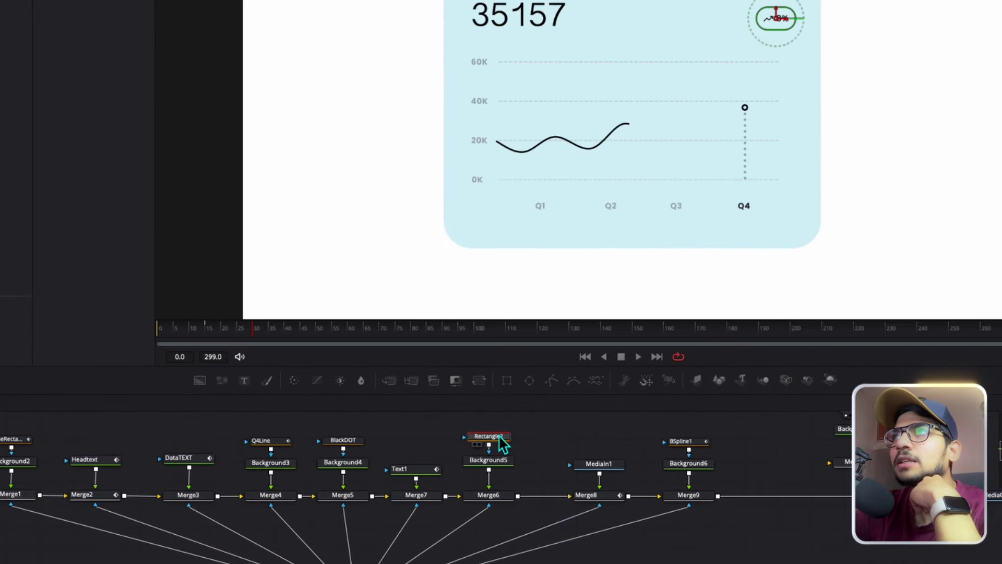
pyautogui.moveTo(168, 335); pyautogui.dragTo(147, 334)
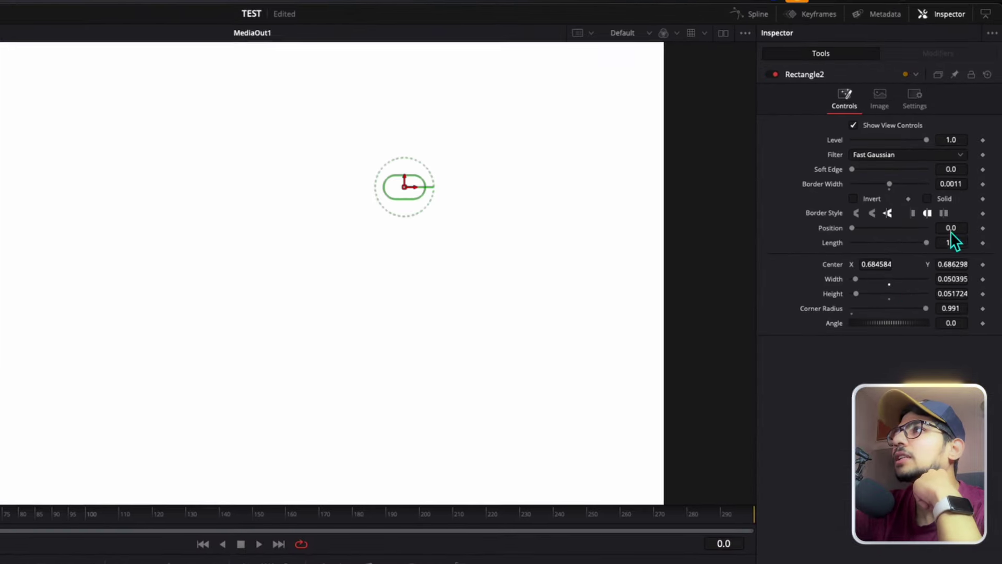
pyautogui.click(982, 280)
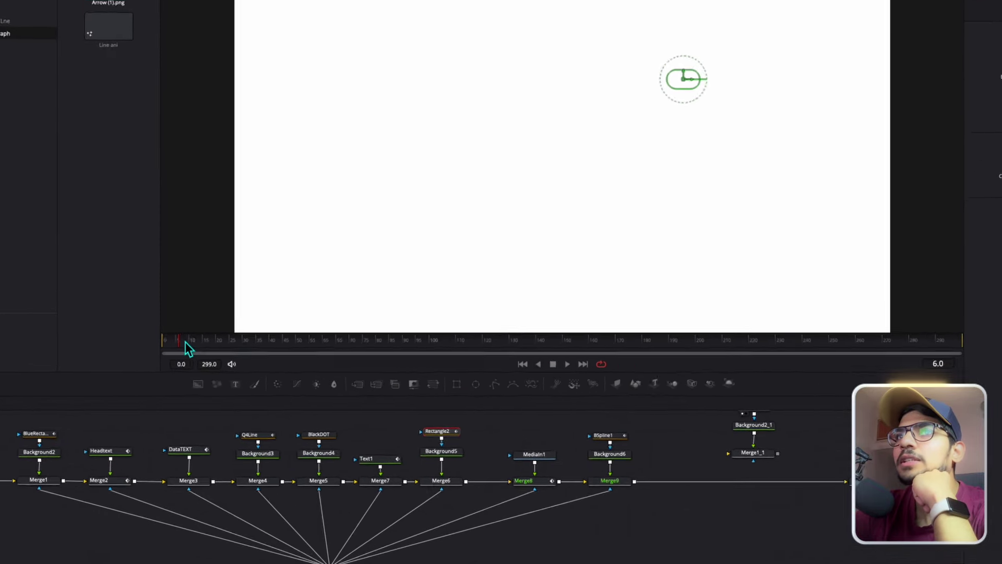
pyautogui.click(182, 342)
pyautogui.moveTo(190, 328); pyautogui.dragTo(190, 328)
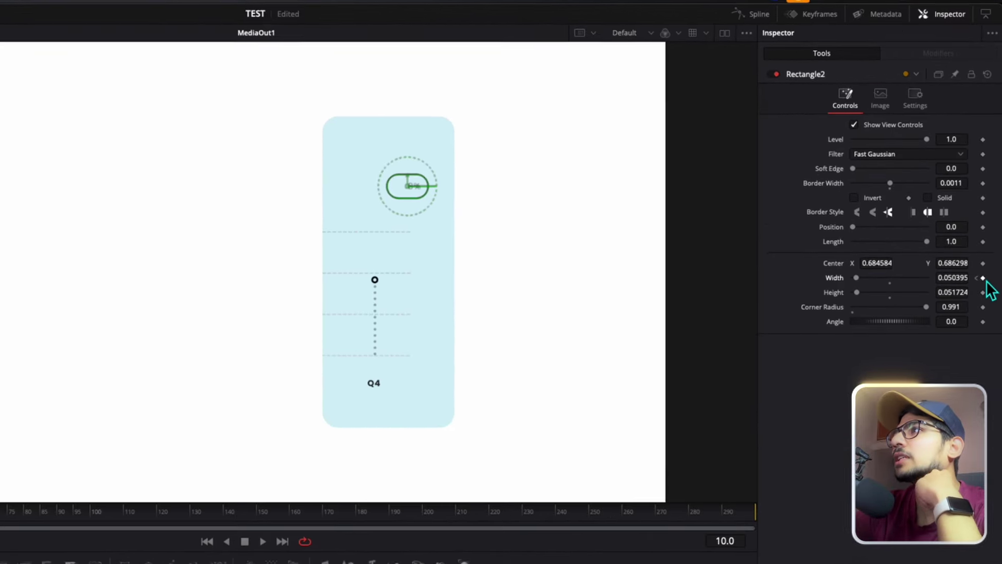
pyautogui.click(976, 278)
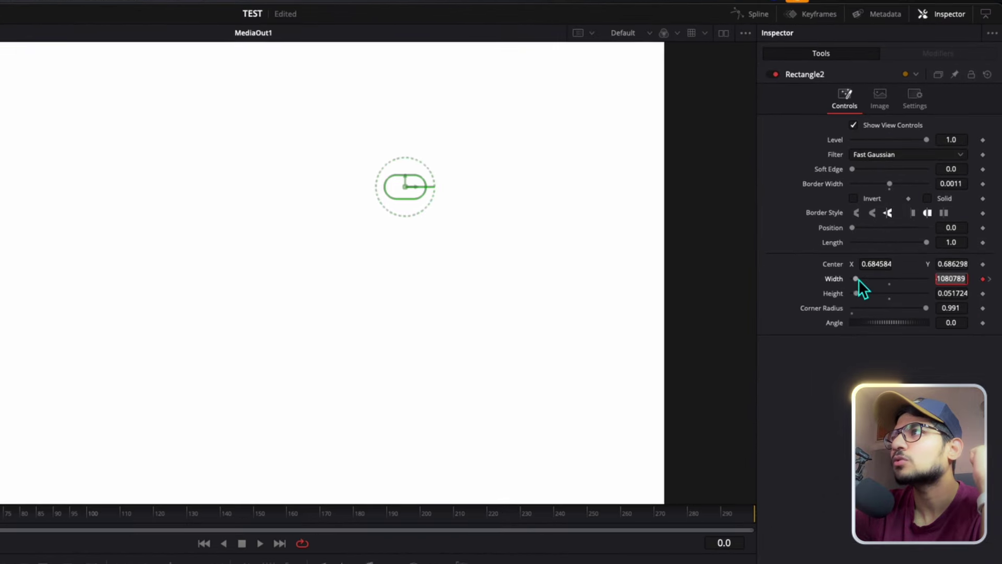
pyautogui.moveTo(903, 195); pyautogui.dragTo(860, 201)
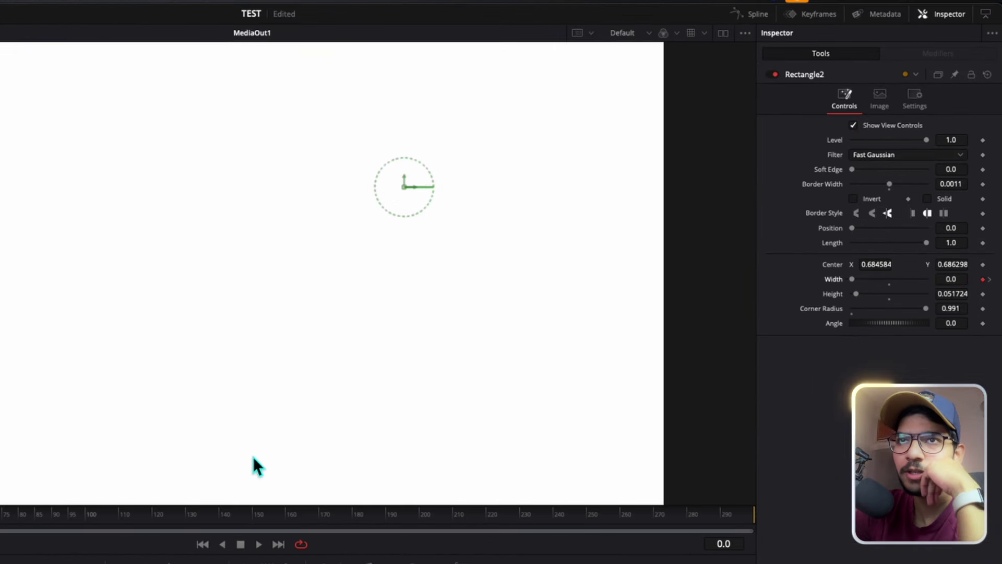
pyautogui.press('space')
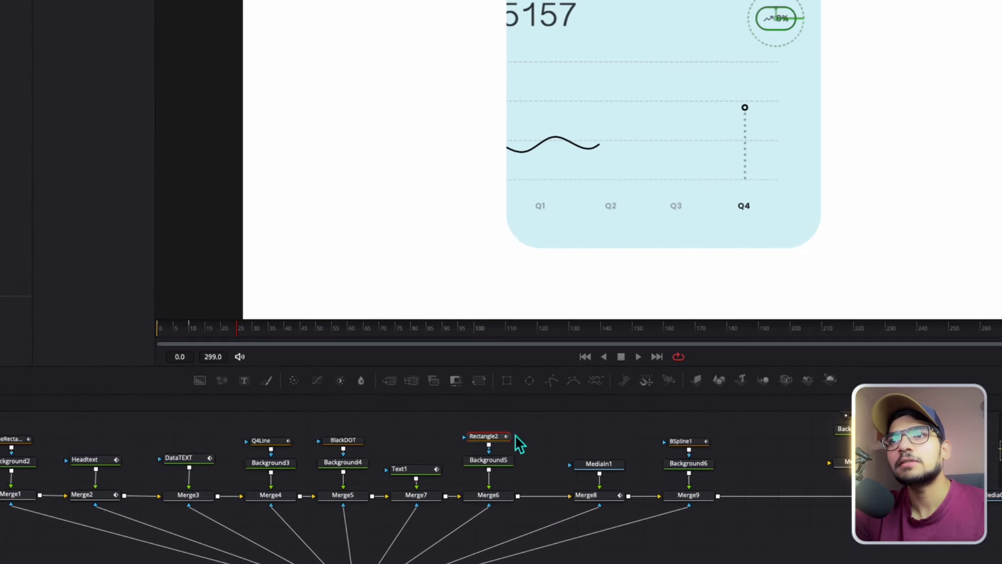
# - Duplicate the animated Rectangle2 mask and connect the copy to Text1 as its mask, placed above that node
pyautogui.click(488, 437)
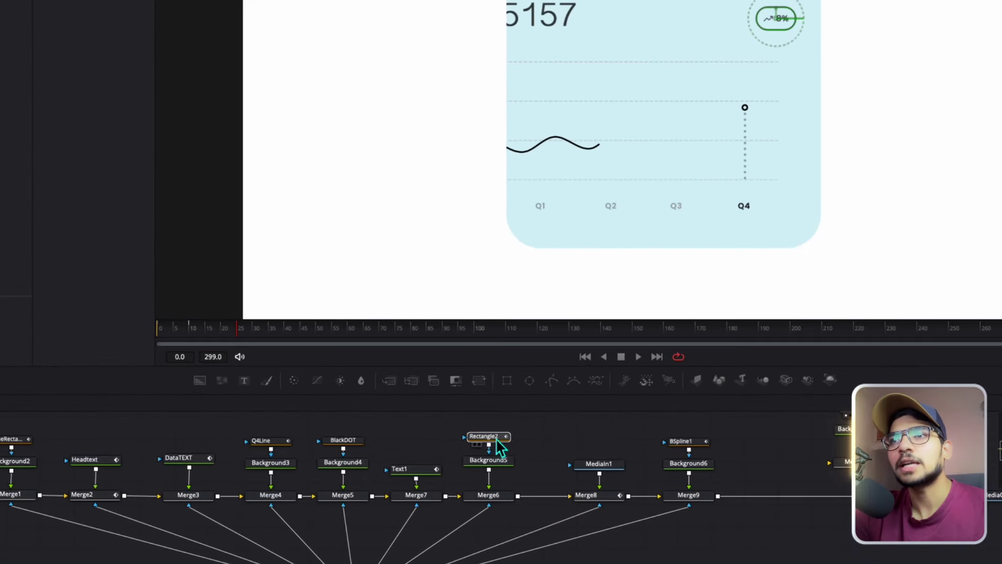
pyautogui.hotkey('ctrl', 'c')
pyautogui.hotkey('ctrl', 'v')
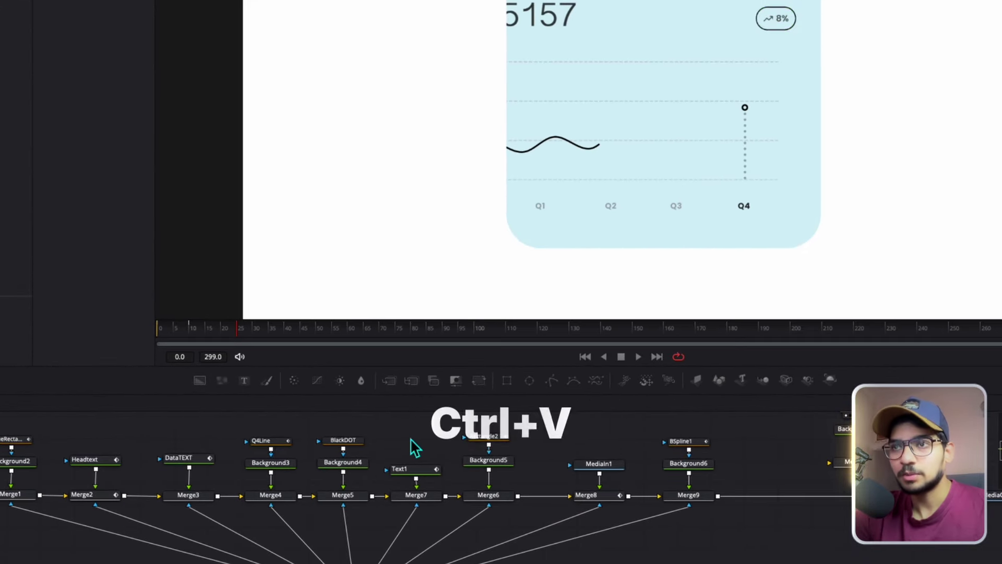
pyautogui.moveTo(434, 438); pyautogui.dragTo(429, 475)
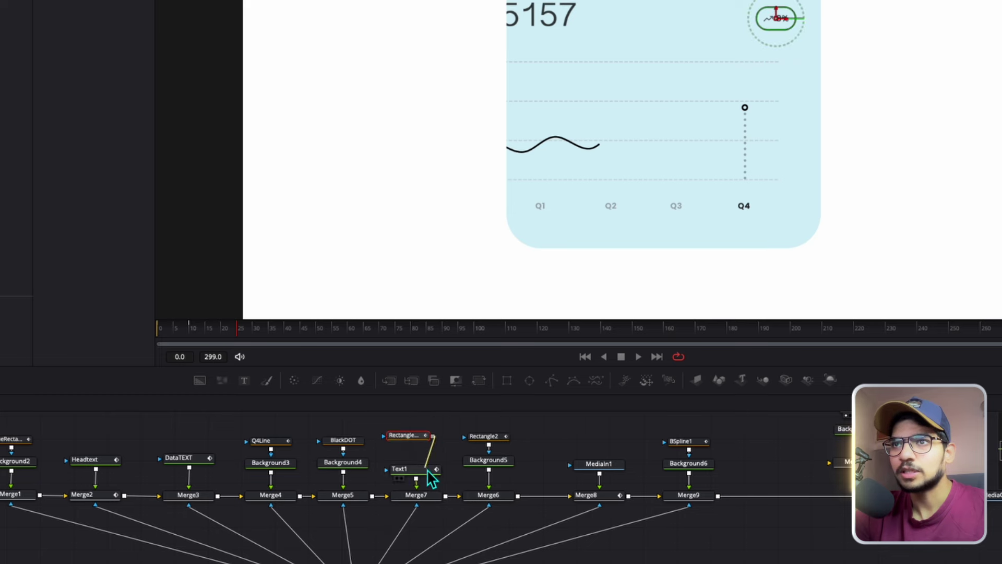
pyautogui.moveTo(419, 438); pyautogui.dragTo(427, 440)
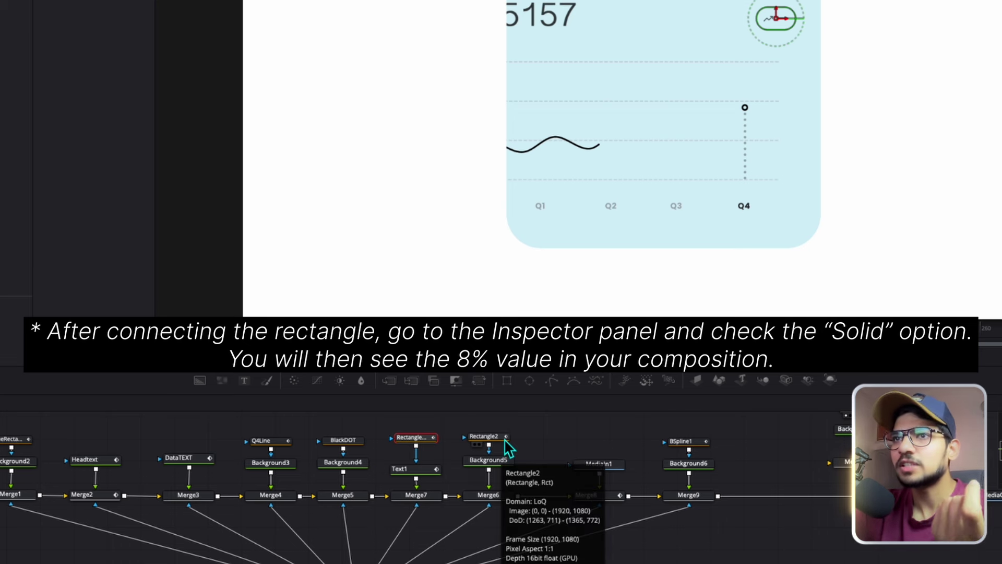
pyautogui.click(594, 434)
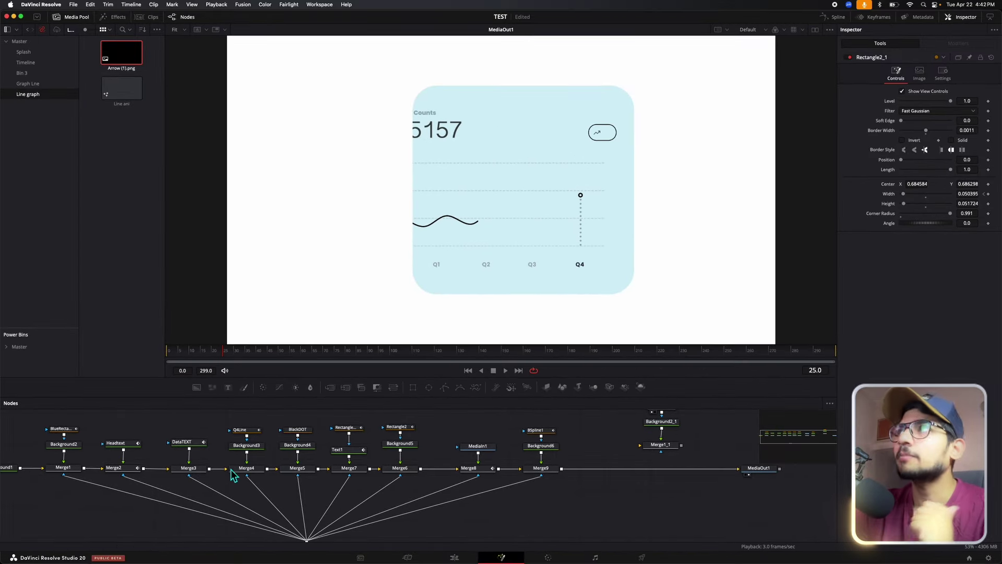
# - Open the Spline editor and limit it to showing only the selected tool
pyautogui.click(837, 19)
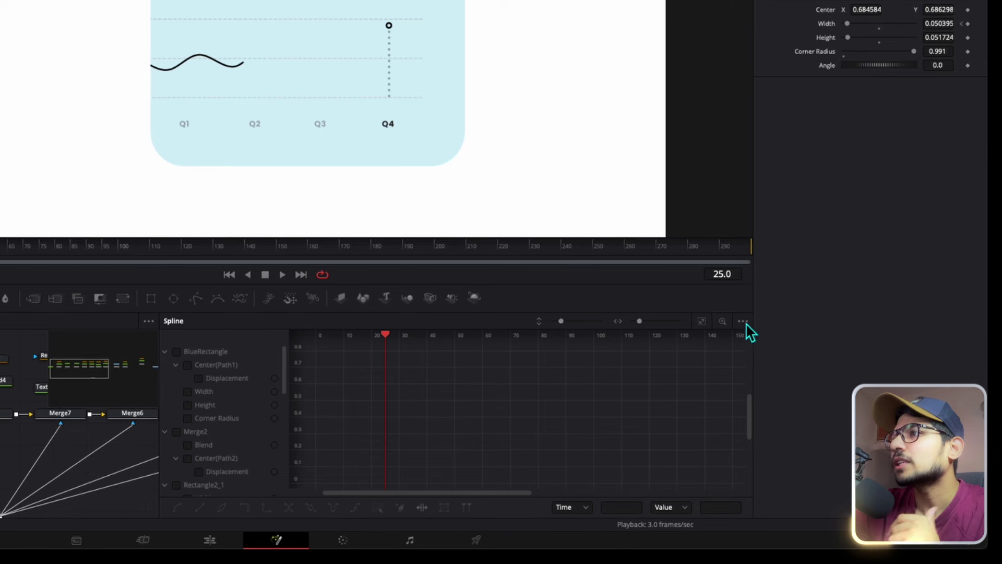
pyautogui.click(815, 390)
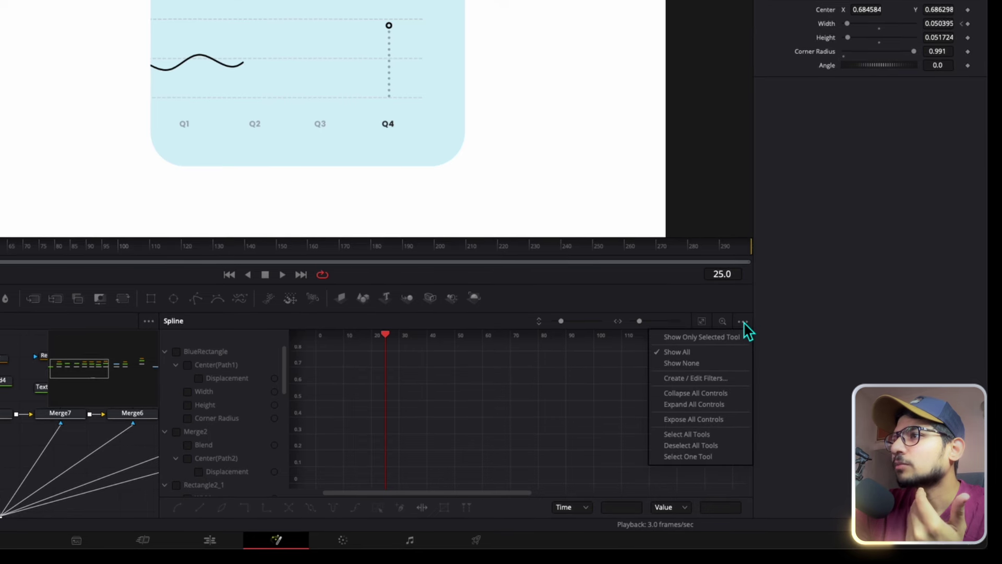
pyautogui.click(712, 337)
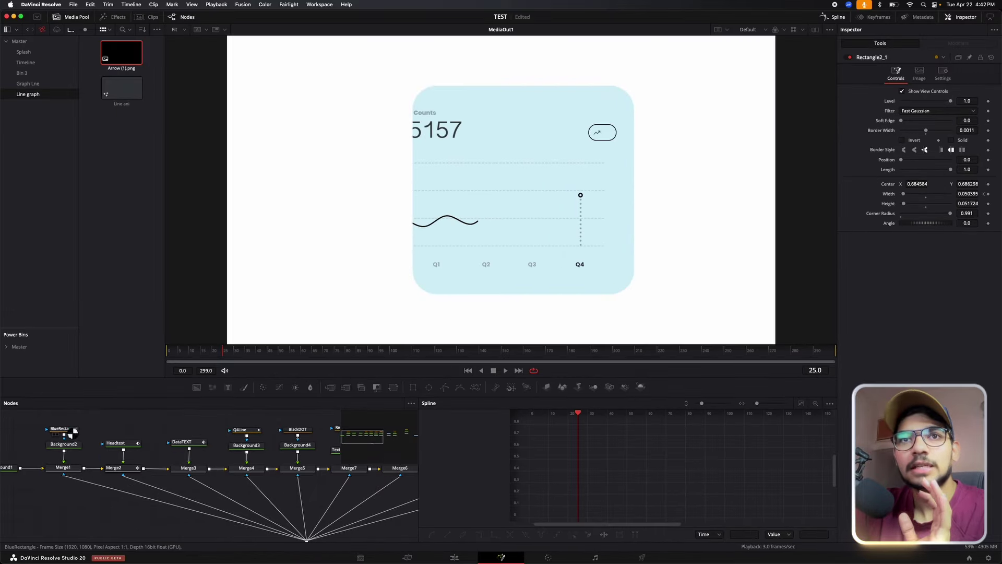
# - Display all of BlueRectangle's animation curves in the Spline editor, select all their keyframes and smooth them
pyautogui.click(74, 429)
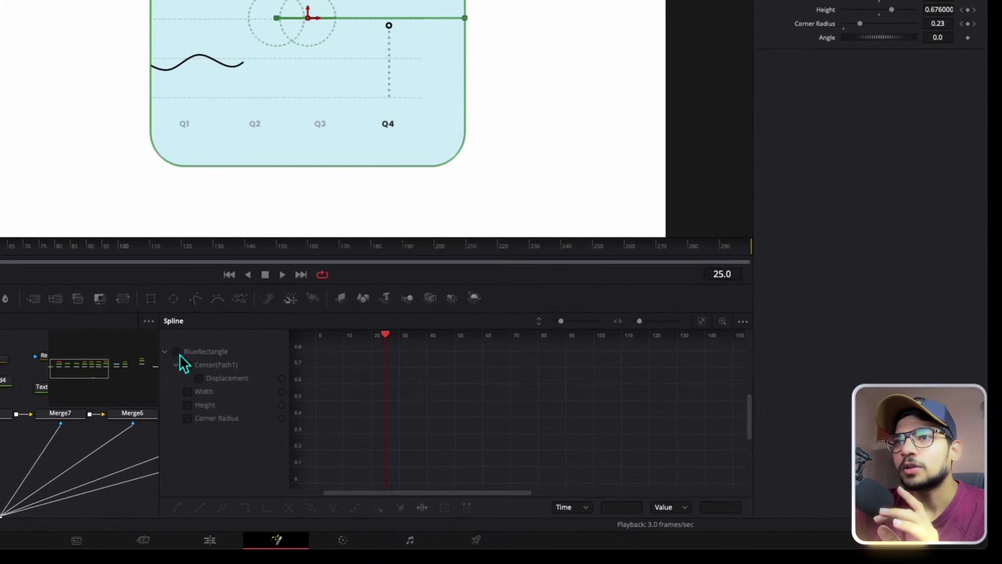
pyautogui.click(177, 352)
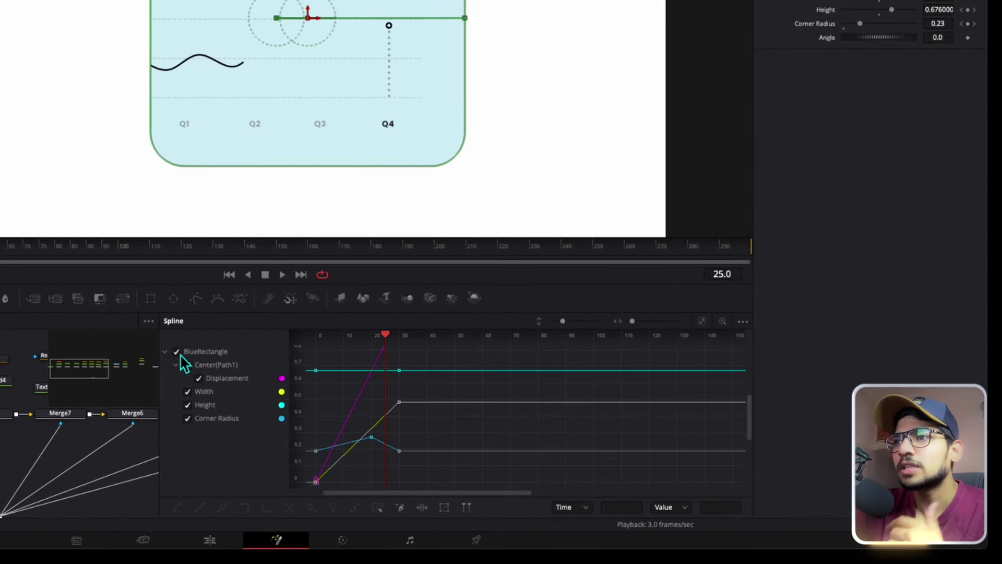
pyautogui.click(378, 507)
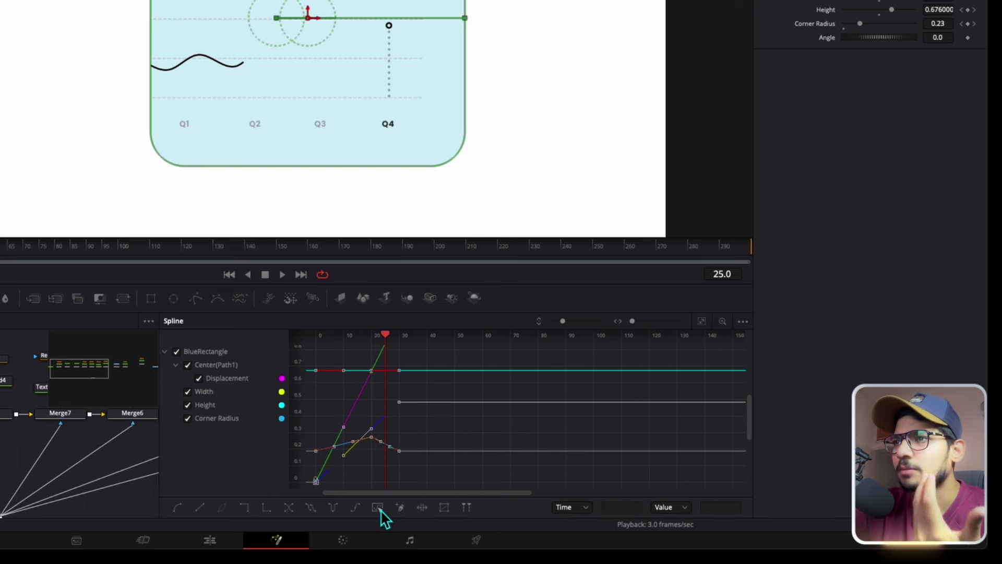
pyautogui.click(178, 507)
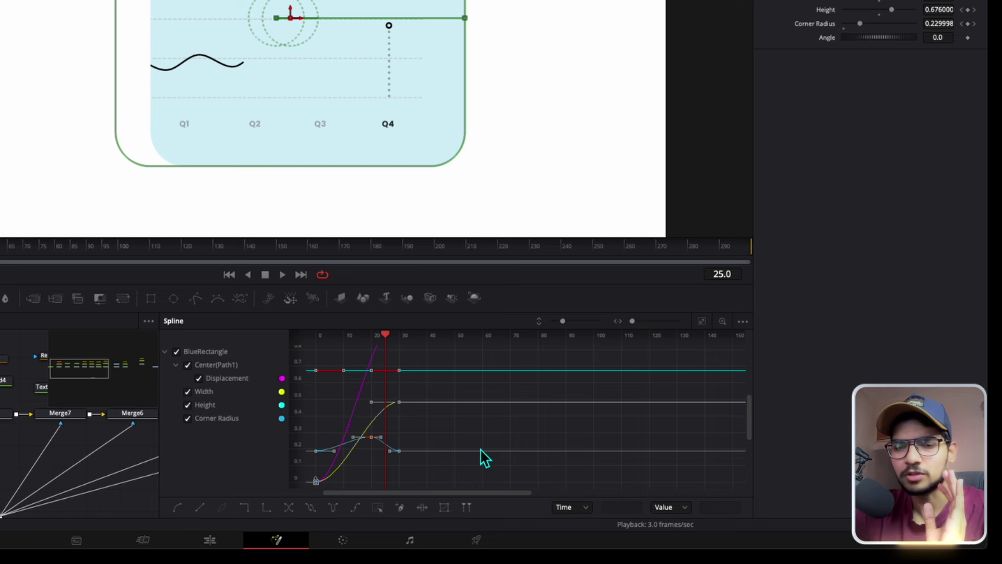
pyautogui.scroll(-1, 467, 422)
pyautogui.scroll(1, 467, 423)
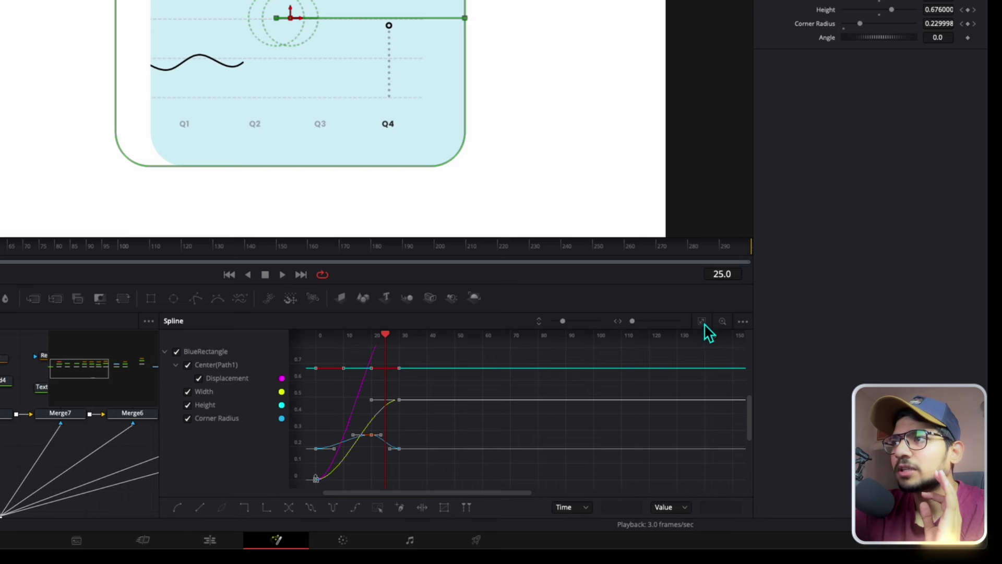
# - Display all of BlueRectangle_2's animation curves in the Spline editor, select all their keyframes and smooth them
pyautogui.click(703, 321)
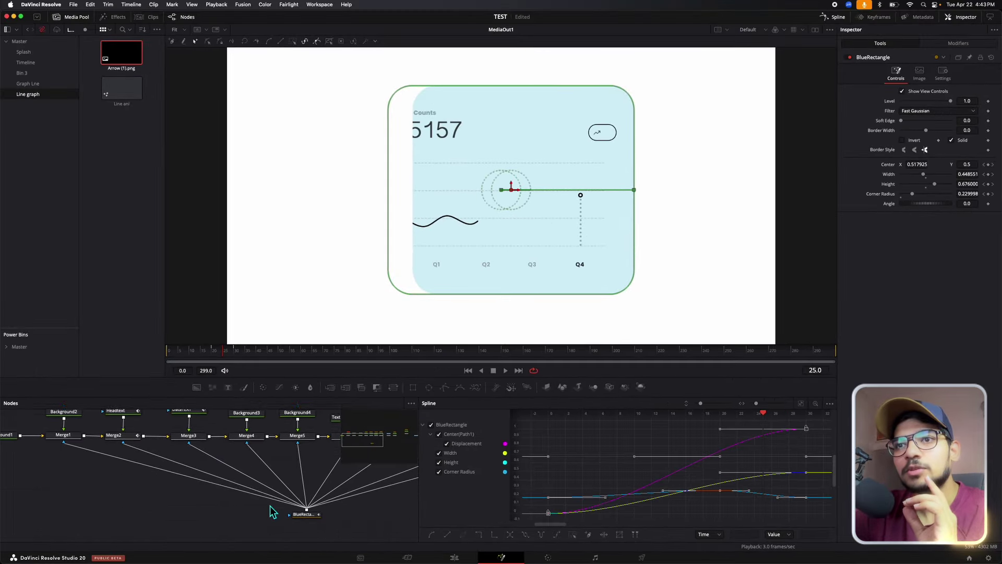
pyautogui.click(306, 509)
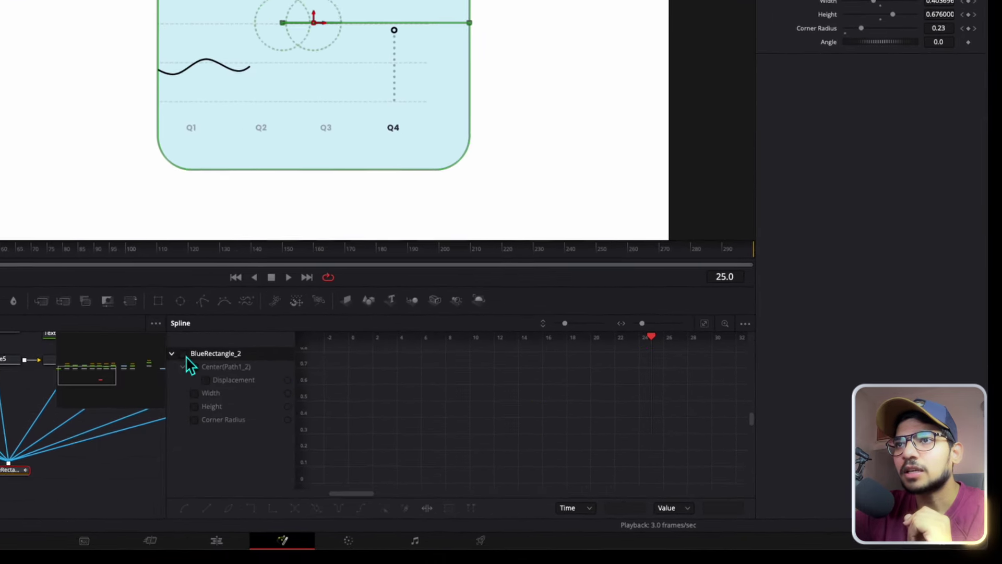
pyautogui.click(430, 424)
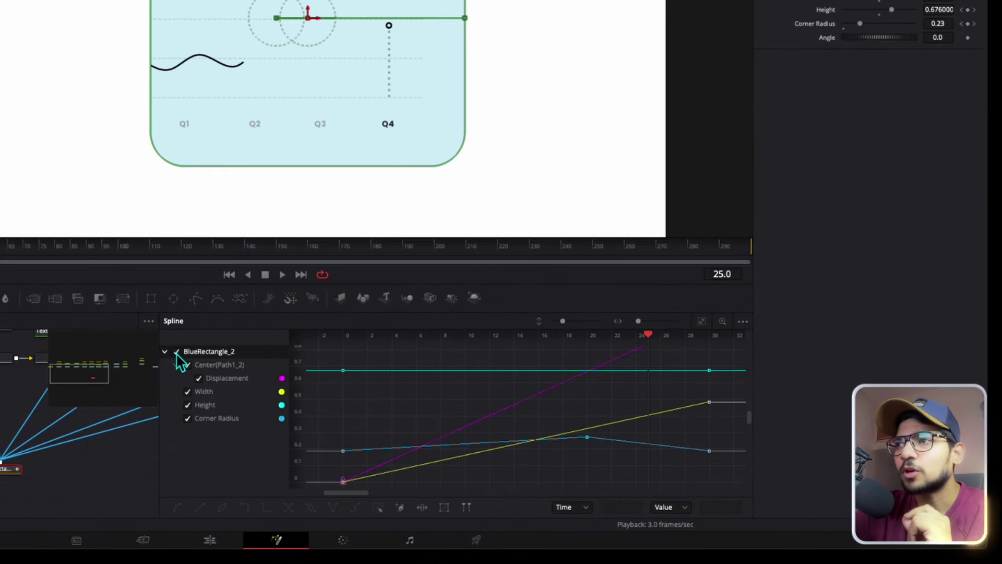
pyautogui.click(703, 323)
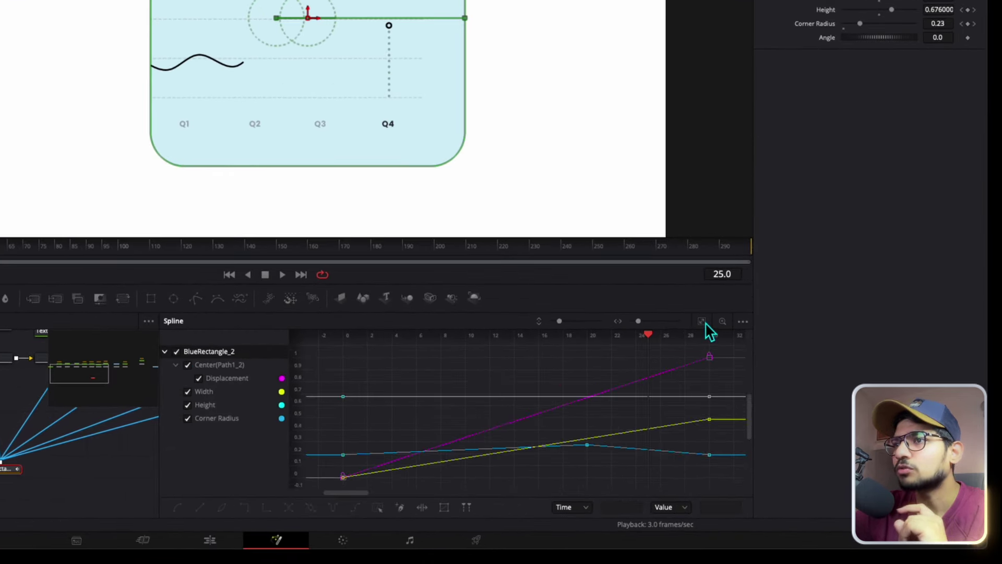
pyautogui.click(378, 507)
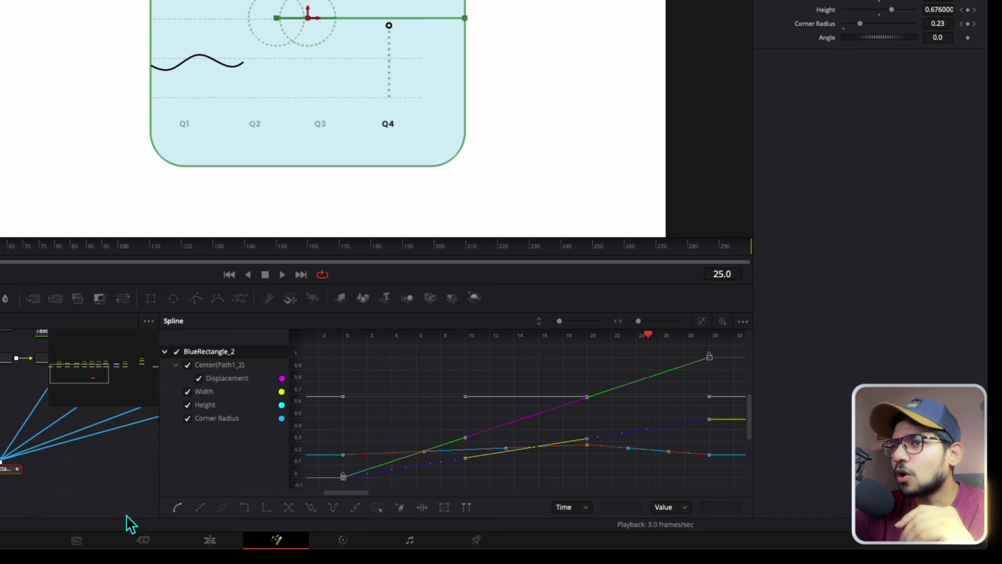
pyautogui.click(178, 507)
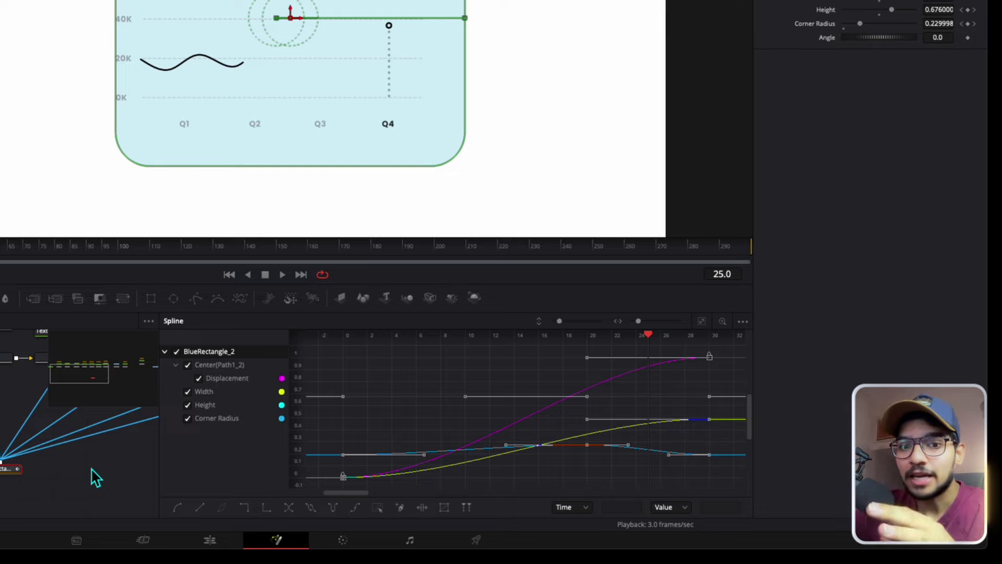
# - Smooth the keyframes of Merge2's Blend and Center Displacement curves in the Spline editor
pyautogui.moveTo(73, 475); pyautogui.dragTo(7, 547)
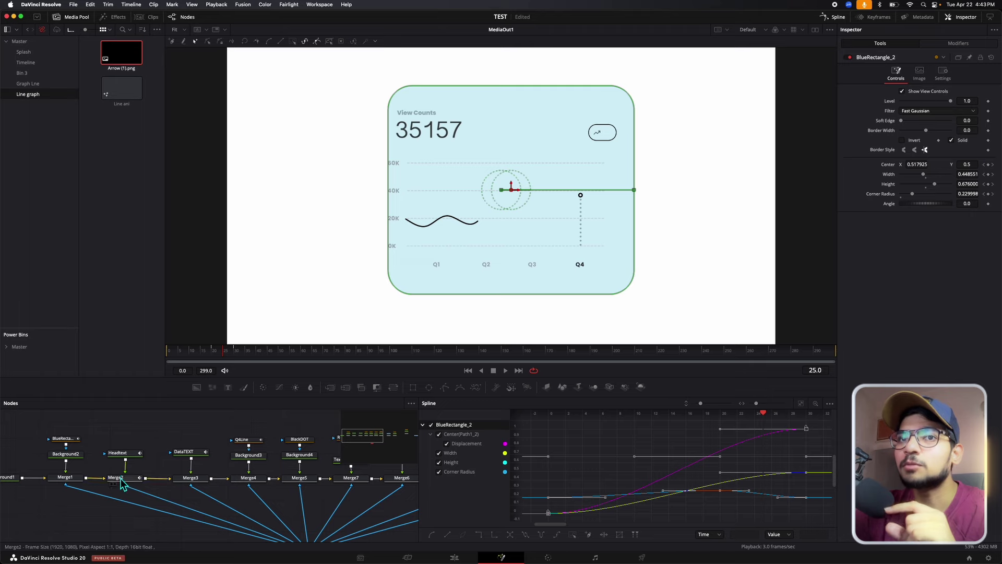
pyautogui.click(123, 472)
pyautogui.click(426, 426)
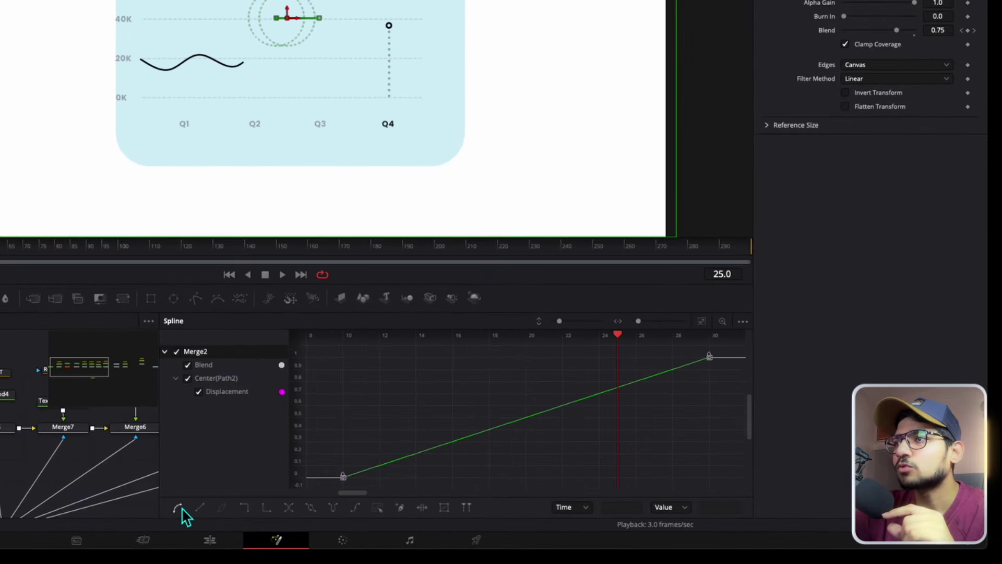
pyautogui.click(179, 507)
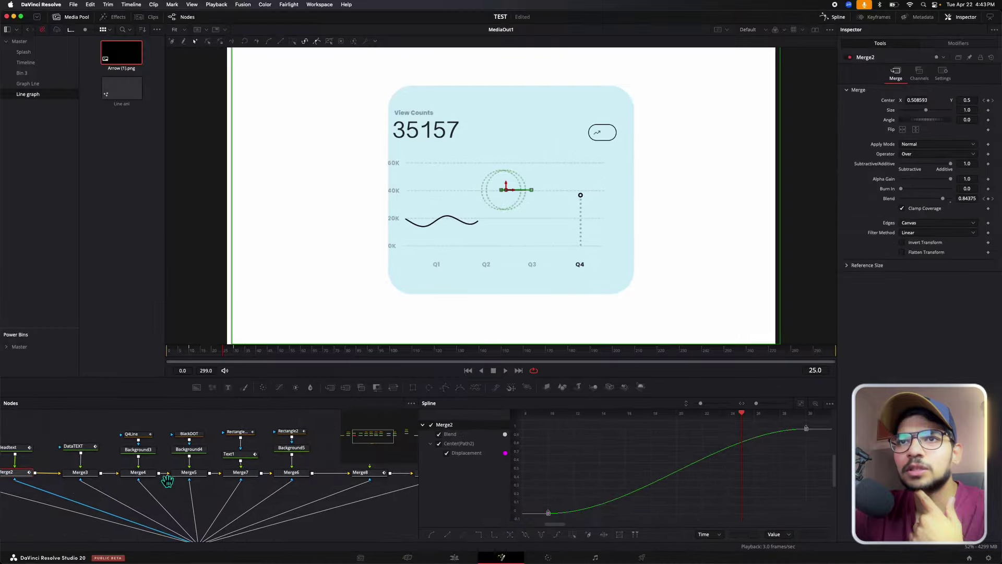
# - Display the Width curve of Rectangle2_1, Text1's mask, in the Spline editor and smooth all its keyframes
pyautogui.click(251, 436)
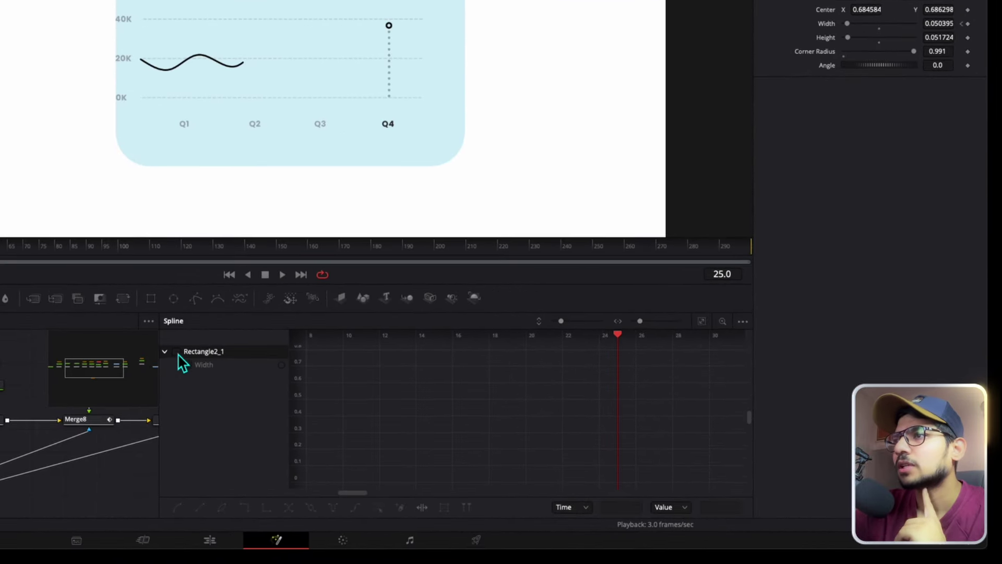
pyautogui.click(177, 351)
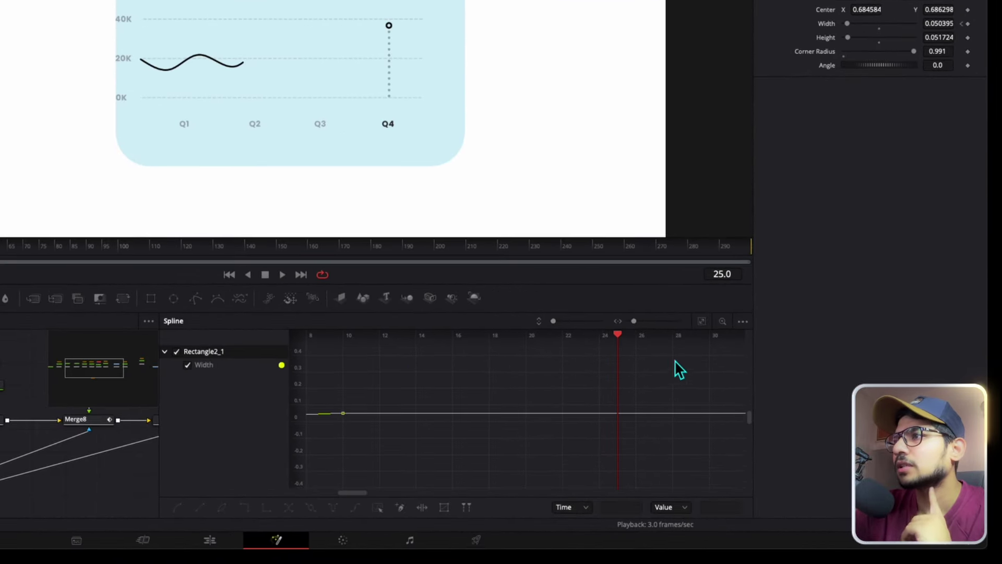
pyautogui.click(702, 322)
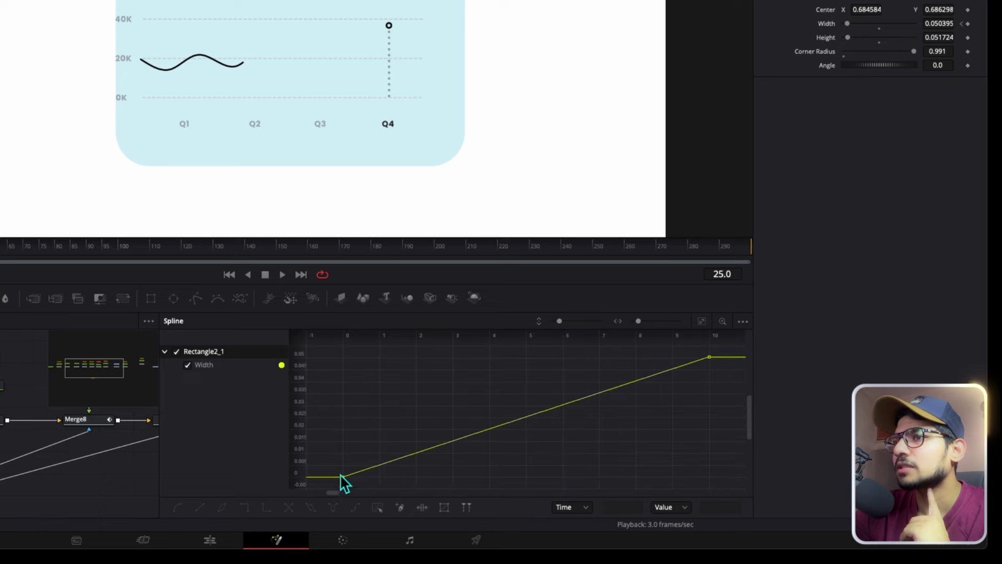
pyautogui.hotkey('ctrl', 'a')
pyautogui.click(178, 507)
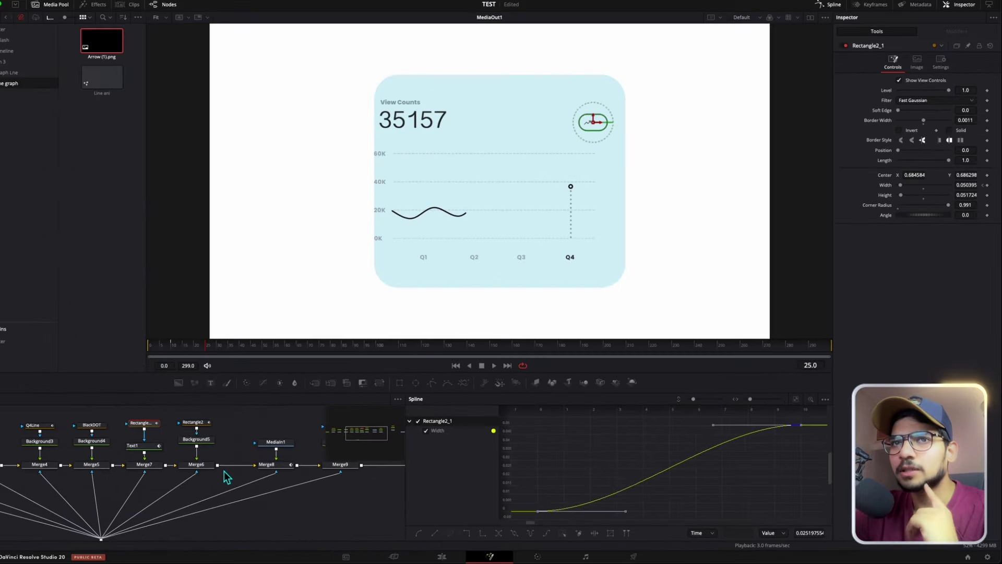
# - Show Text1's Opacity 1 curve in full in the Spline editor and smooth all its keyframes
pyautogui.click(173, 452)
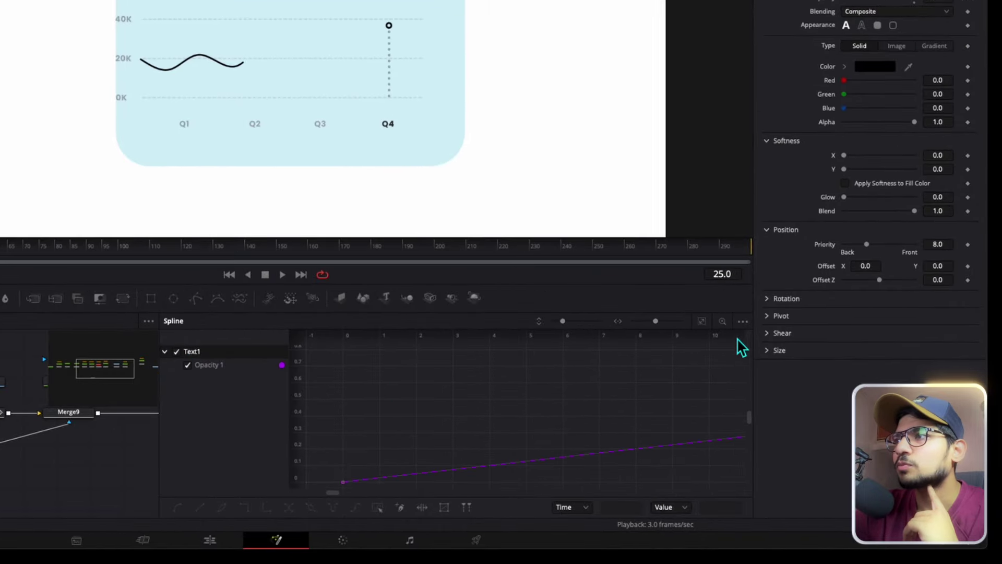
pyautogui.click(701, 320)
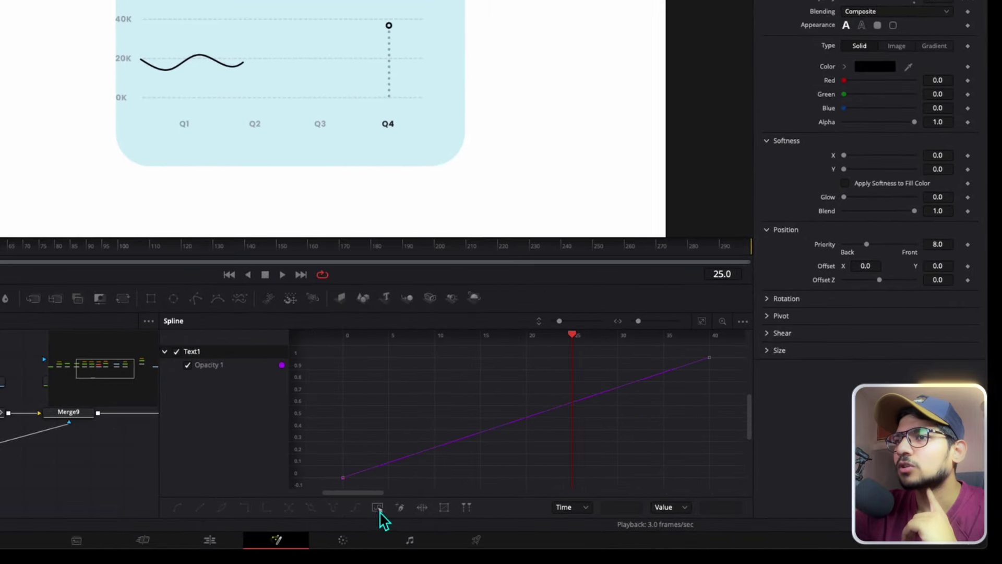
pyautogui.hotkey('ctrl', 'a')
pyautogui.click(178, 508)
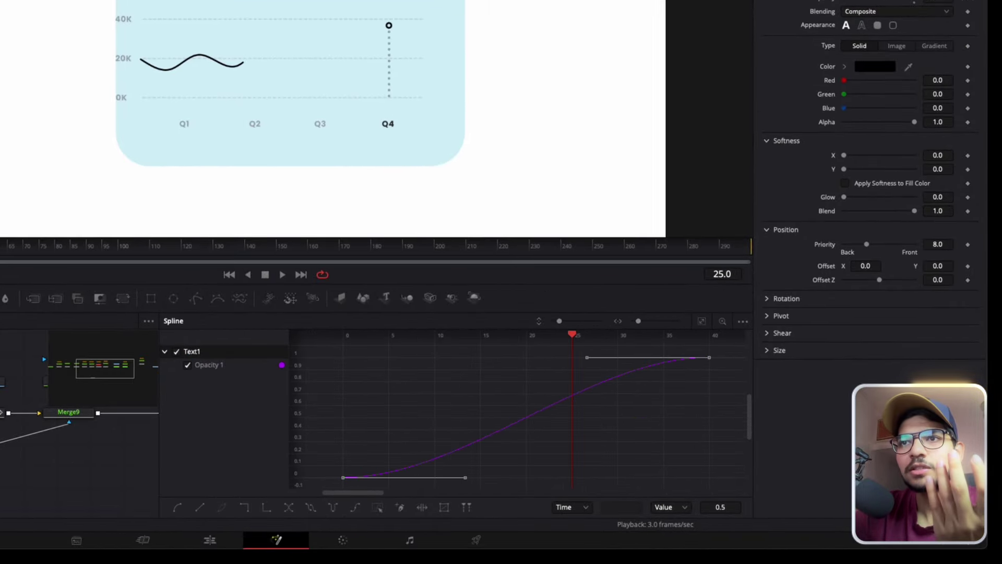
# - Smooth BSpline1's Length and Polyline keyframes and close the Spline editor
pyautogui.moveTo(112, 472); pyautogui.dragTo(19, 483)
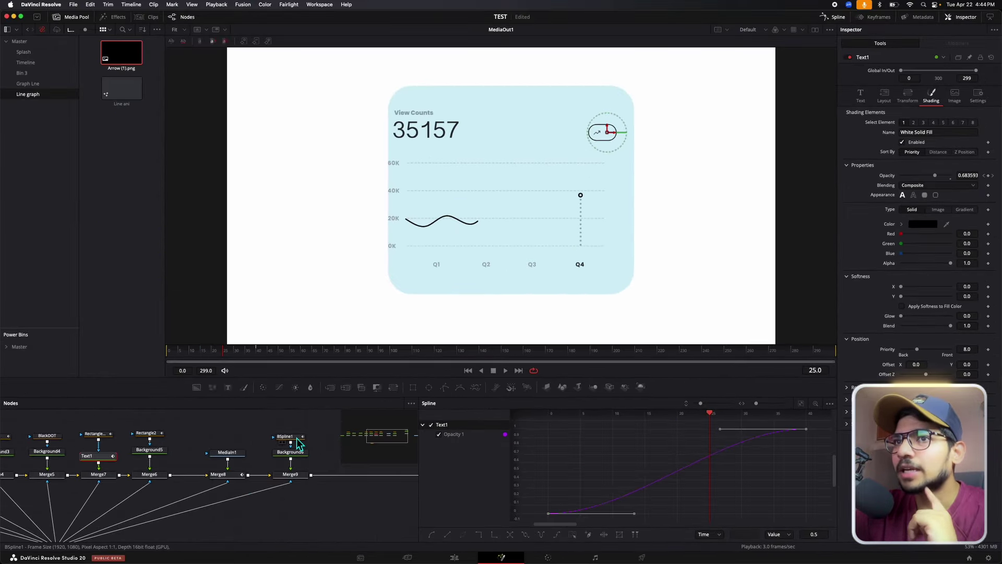
pyautogui.click(295, 441)
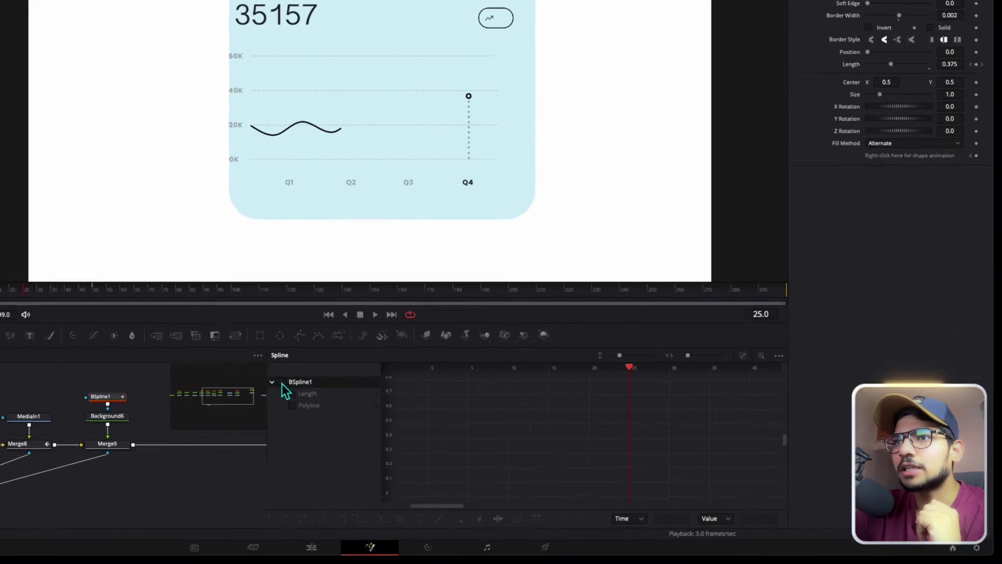
pyautogui.click(702, 323)
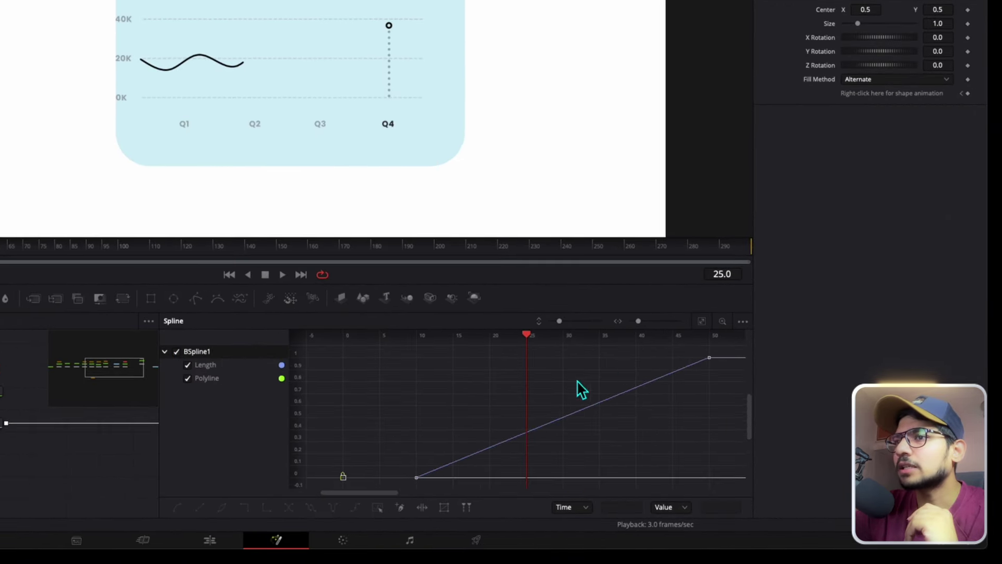
pyautogui.click(177, 506)
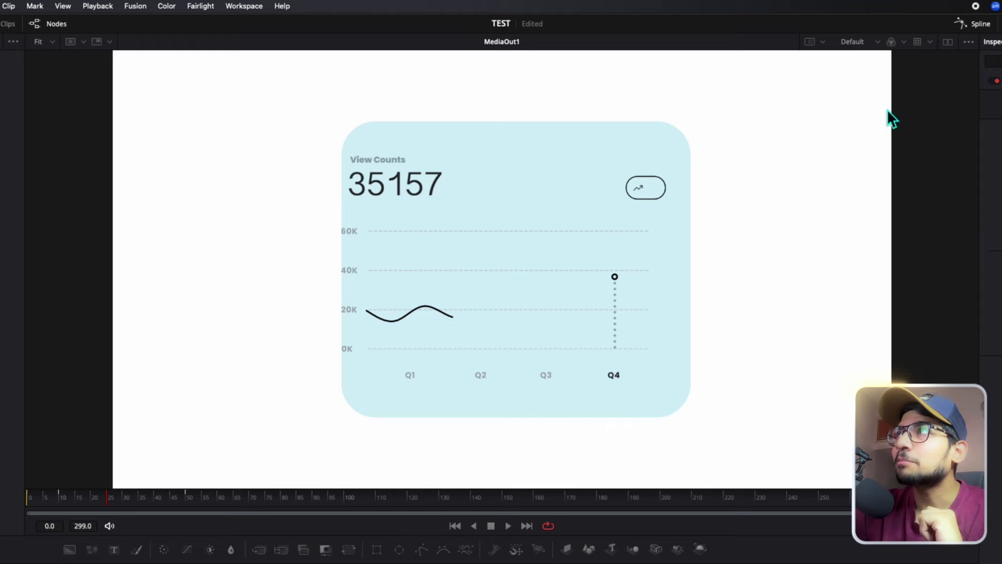
pyautogui.click(965, 24)
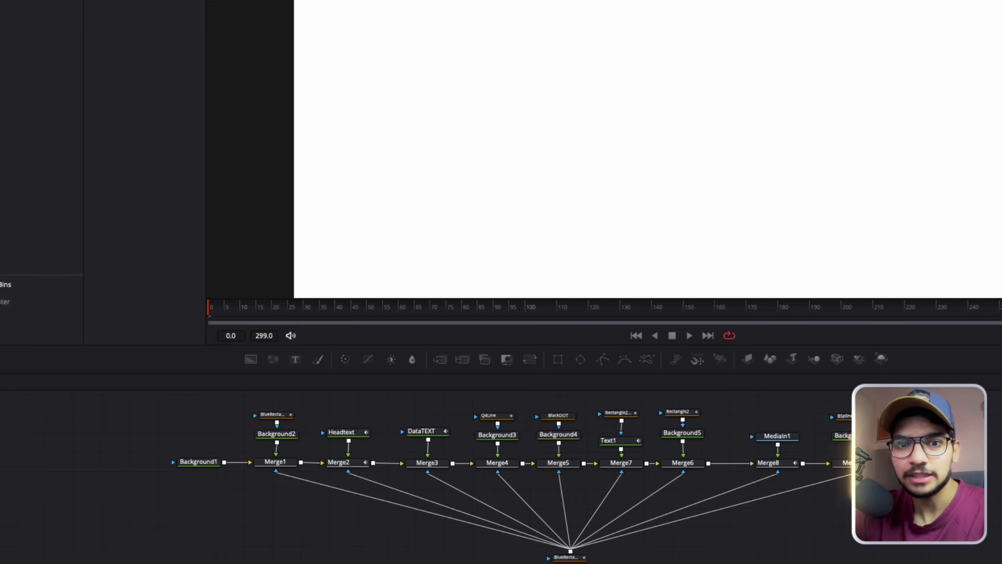
# - Change Background1's colour to black and lower its Alpha to make the backdrop fully transparent
pyautogui.click(204, 457)
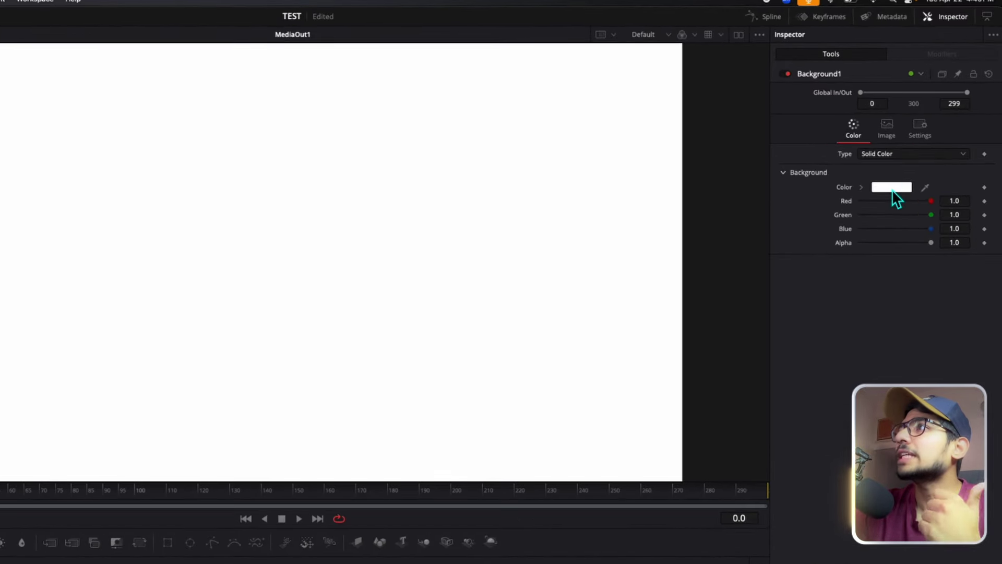
pyautogui.click(892, 189)
pyautogui.moveTo(675, 411); pyautogui.dragTo(761, 410)
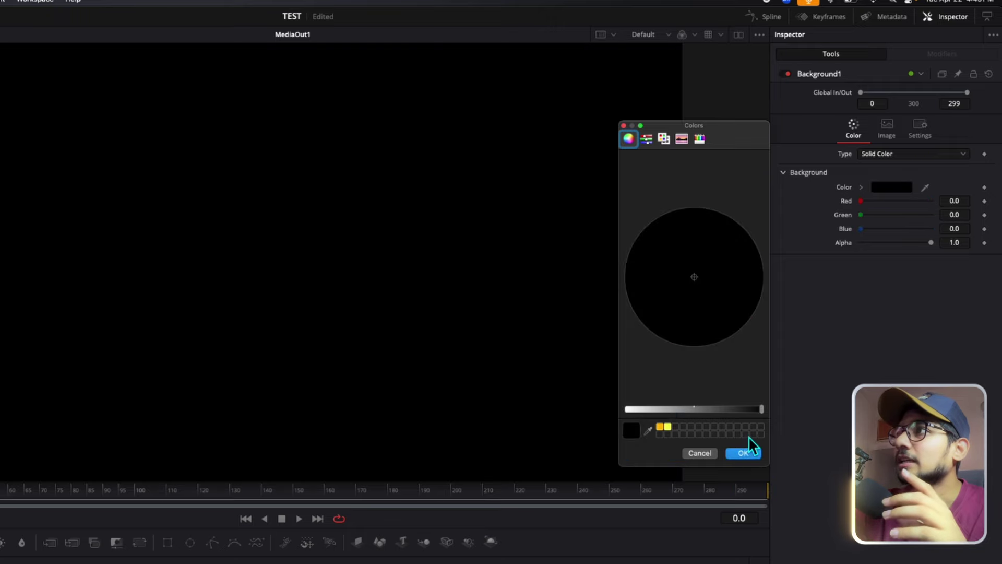
pyautogui.click(748, 443)
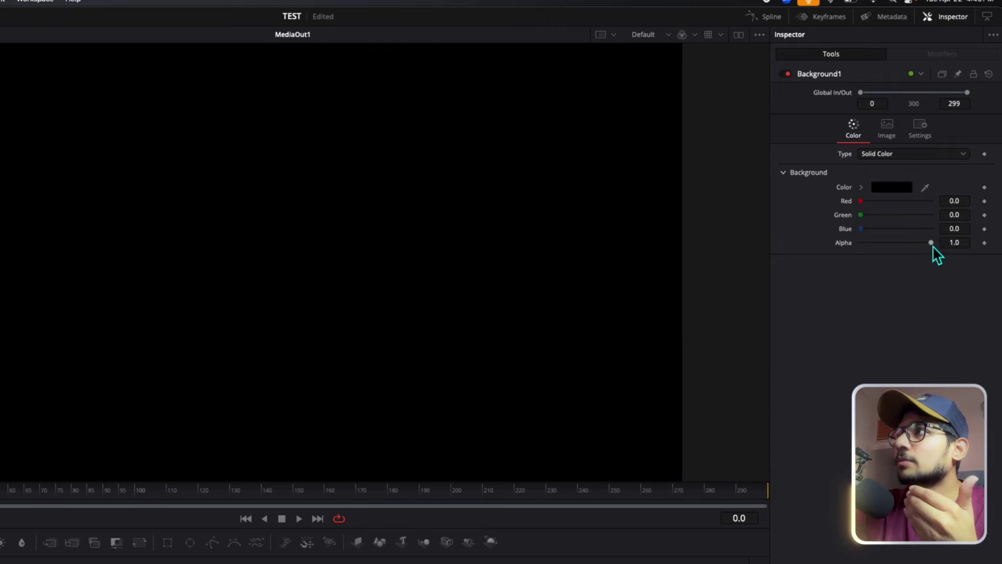
pyautogui.moveTo(931, 242); pyautogui.dragTo(837, 242)
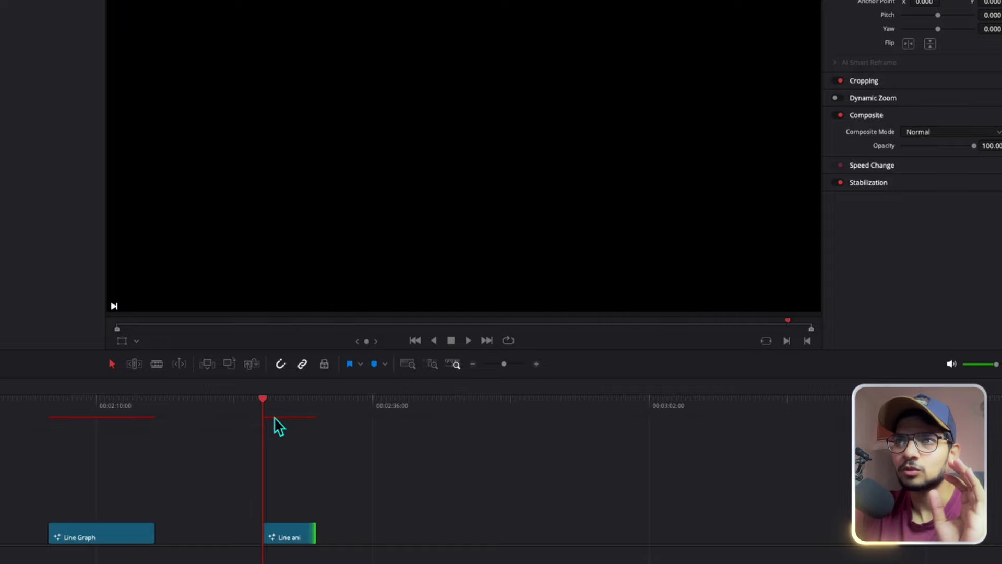
# - Move the Line ani clip up one track on the timeline and place the Paper generator beneath it
pyautogui.click(275, 403)
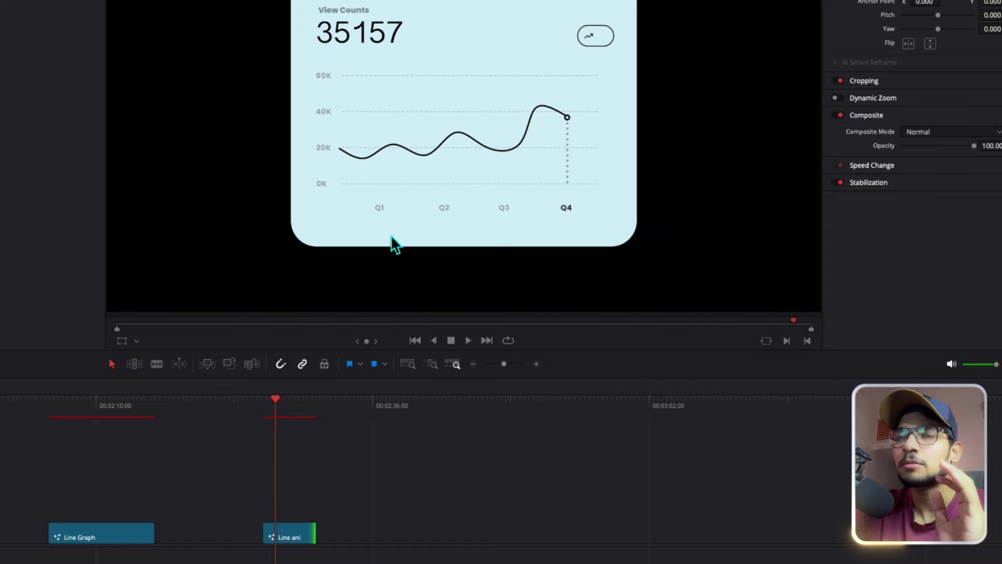
pyautogui.moveTo(291, 534); pyautogui.dragTo(291, 510)
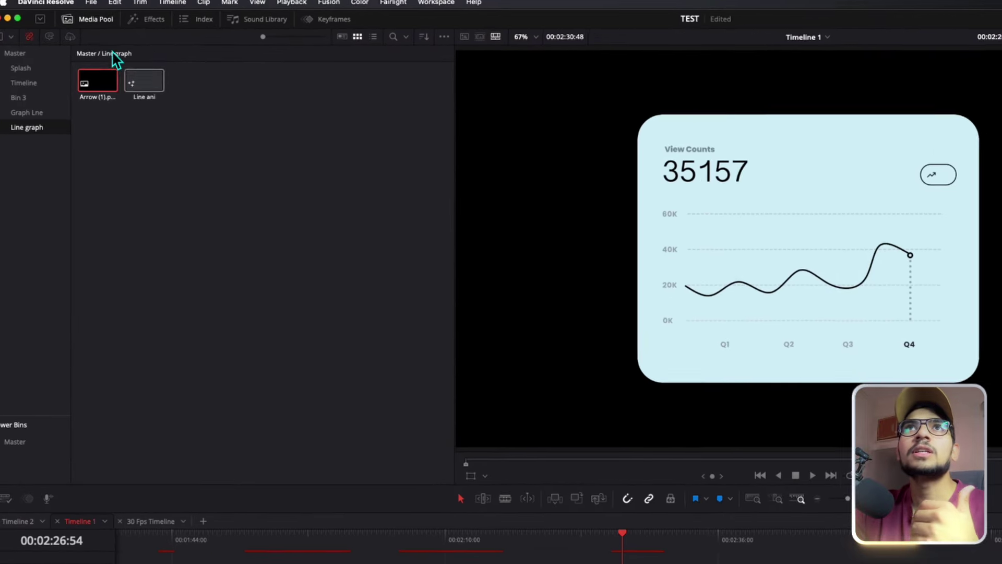
pyautogui.click(154, 20)
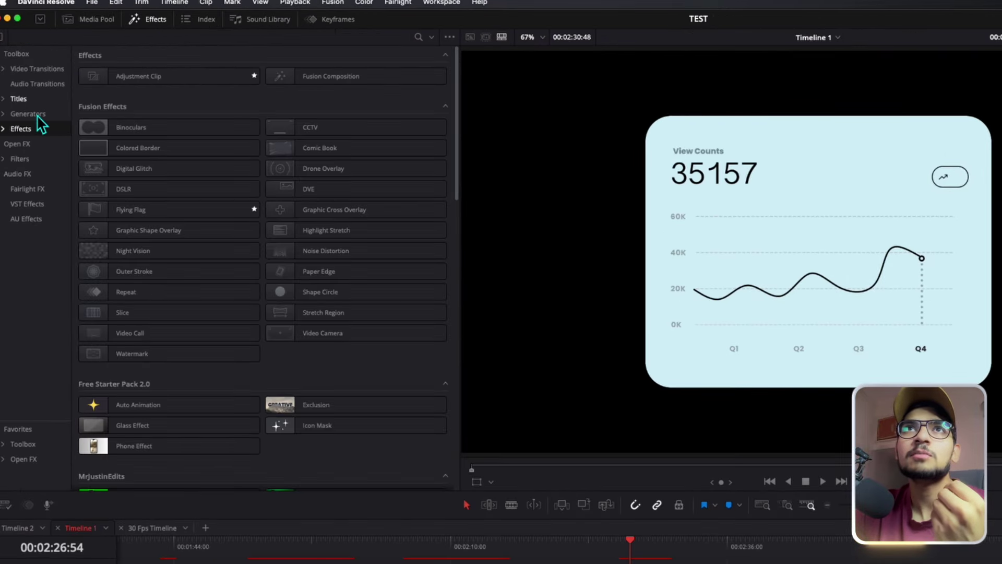
pyautogui.click(36, 114)
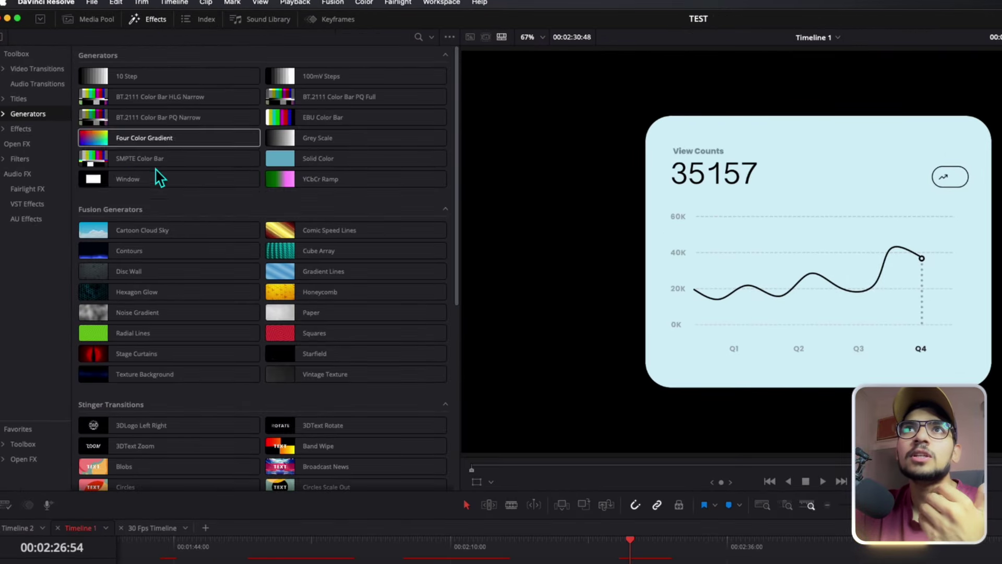
pyautogui.moveTo(280, 312); pyautogui.dragTo(498, 519)
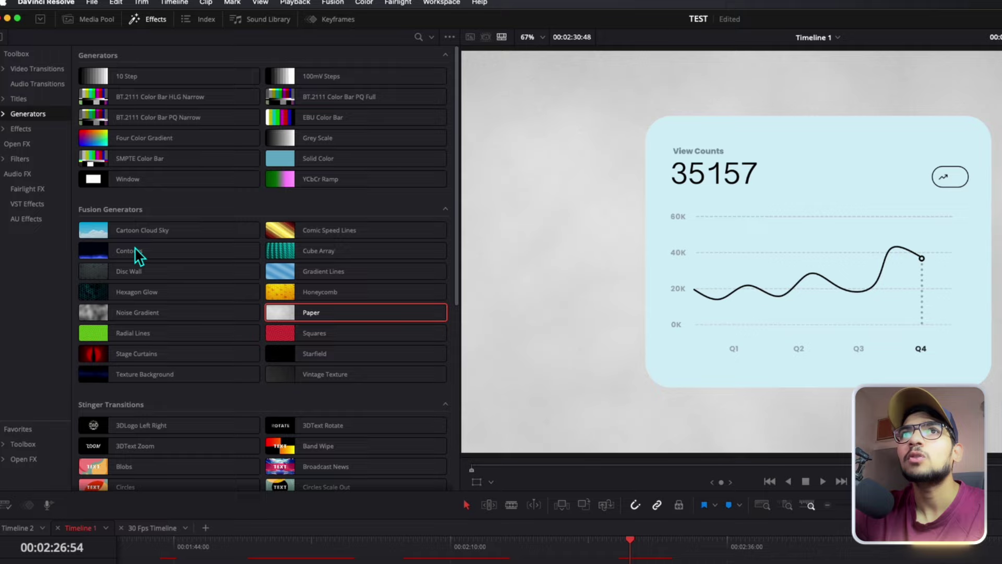
# - Replace the background beneath Line ani with the Cartoon Cloud Sky generator, matching the clip's length
pyautogui.moveTo(165, 170); pyautogui.dragTo(479, 460)
pyautogui.moveTo(509, 494); pyautogui.dragTo(481, 516)
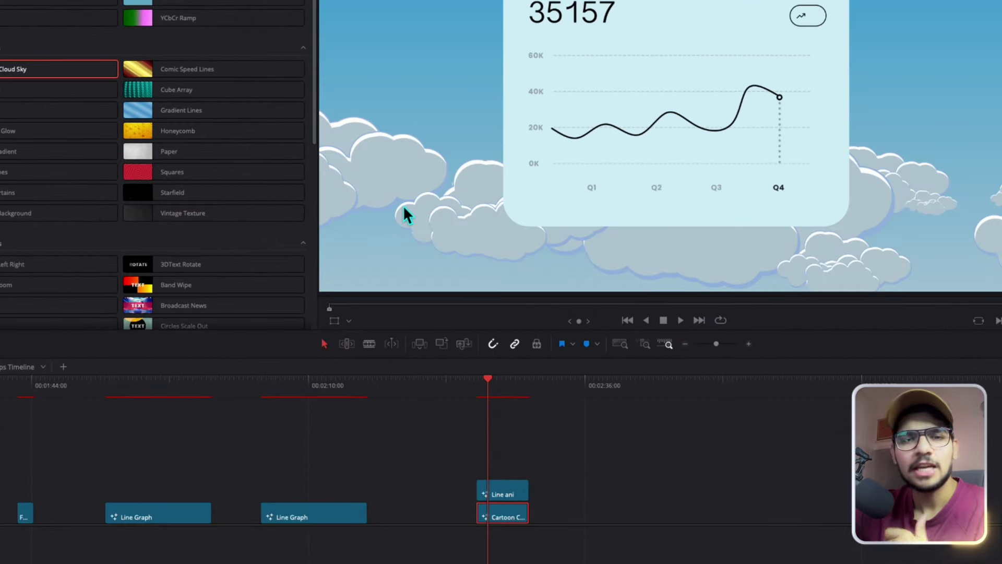
pyautogui.moveTo(565, 517); pyautogui.dragTo(496, 528)
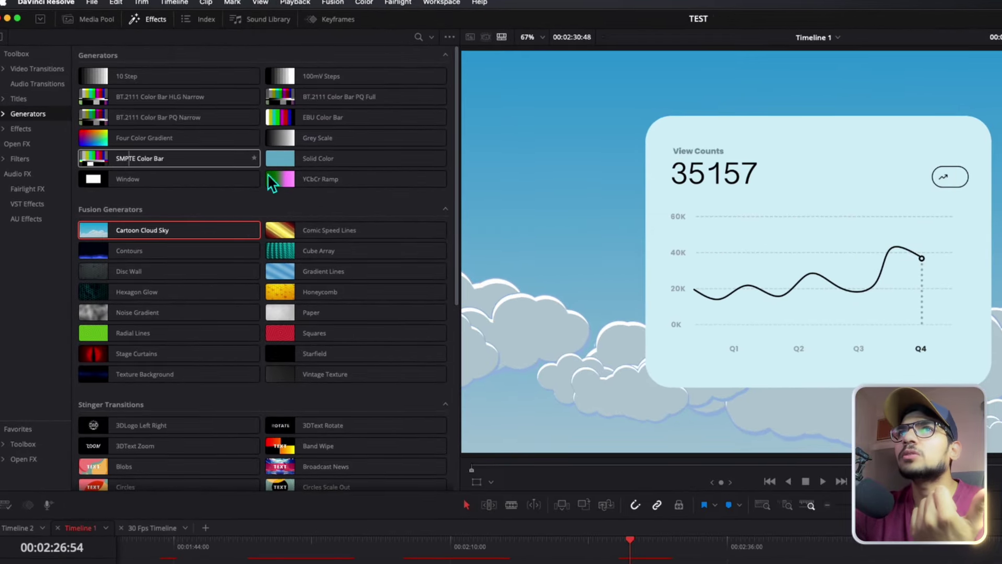
# - Replace the background beneath Line ani with the Solid Color generator and set its colour to white
pyautogui.moveTo(295, 165); pyautogui.dragTo(468, 481)
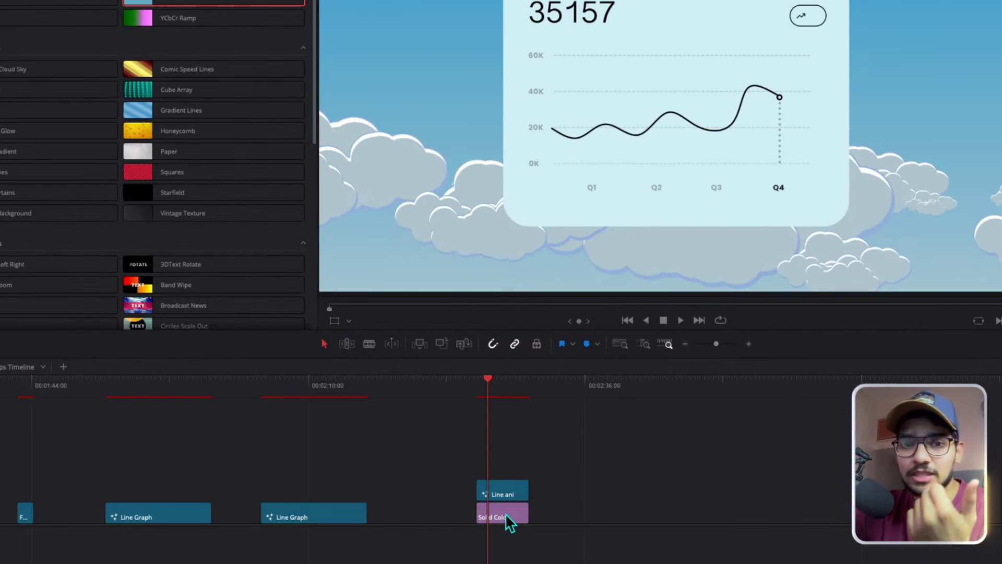
pyautogui.click(507, 513)
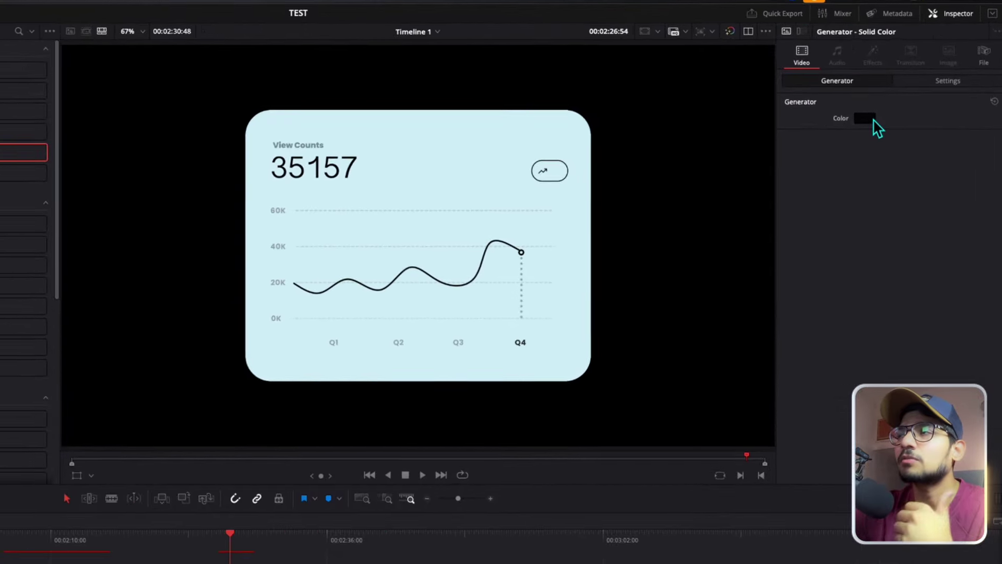
pyautogui.click(896, 96)
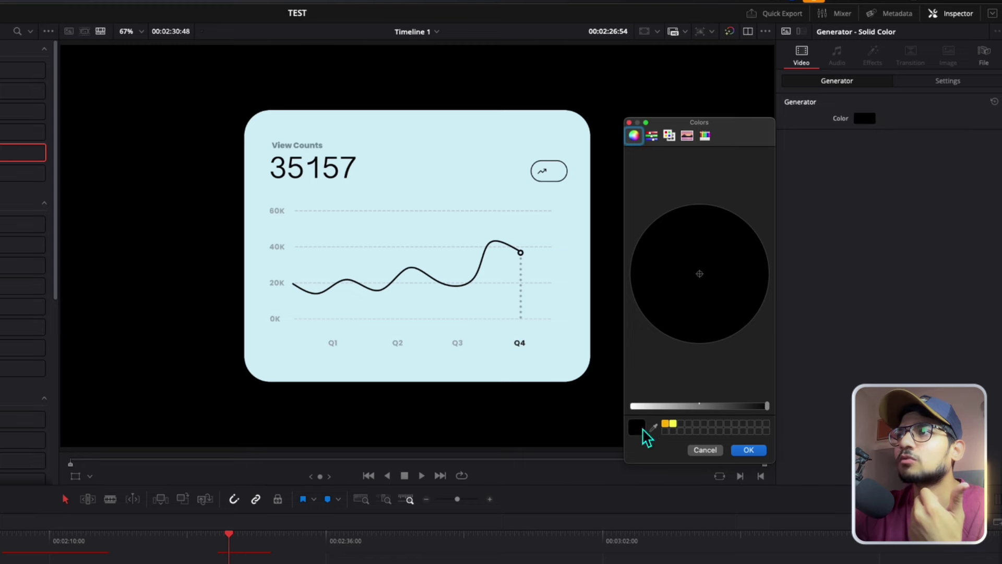
pyautogui.moveTo(655, 407); pyautogui.dragTo(631, 406)
pyautogui.click(756, 452)
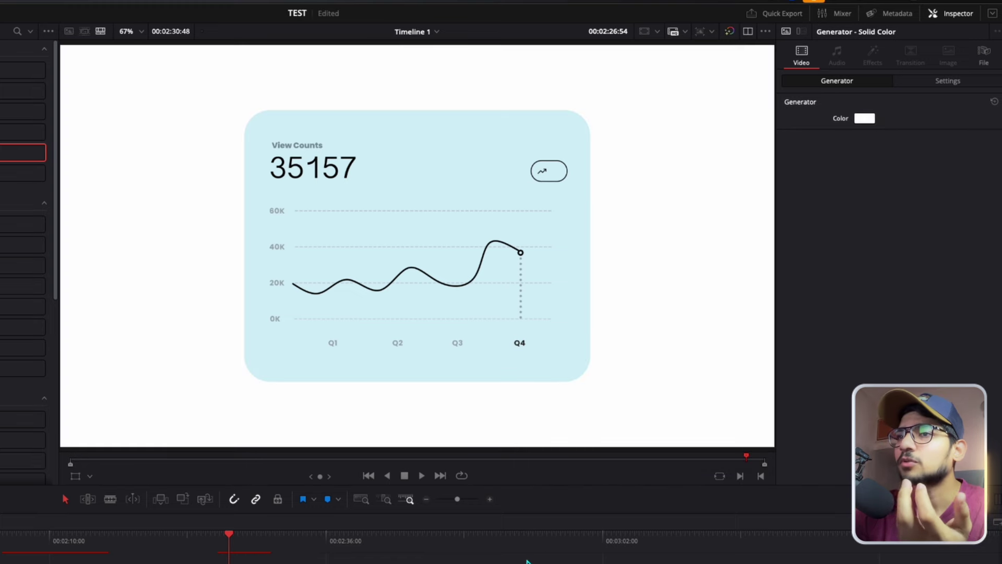
# - Select the Line ani clip on the timeline, open it in Fusion and move the playhead to frame 80
pyautogui.click(244, 561)
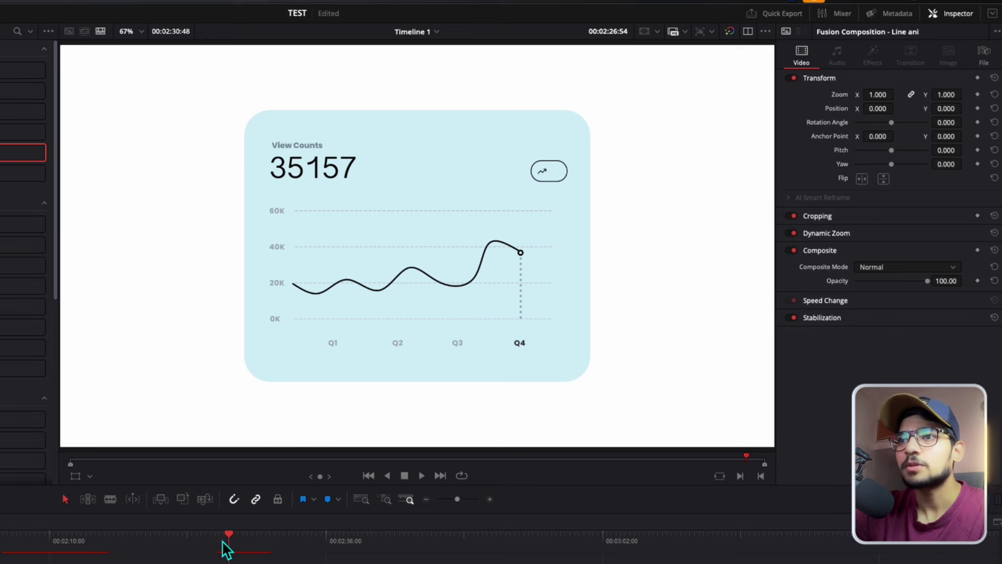
pyautogui.moveTo(222, 543); pyautogui.dragTo(220, 541)
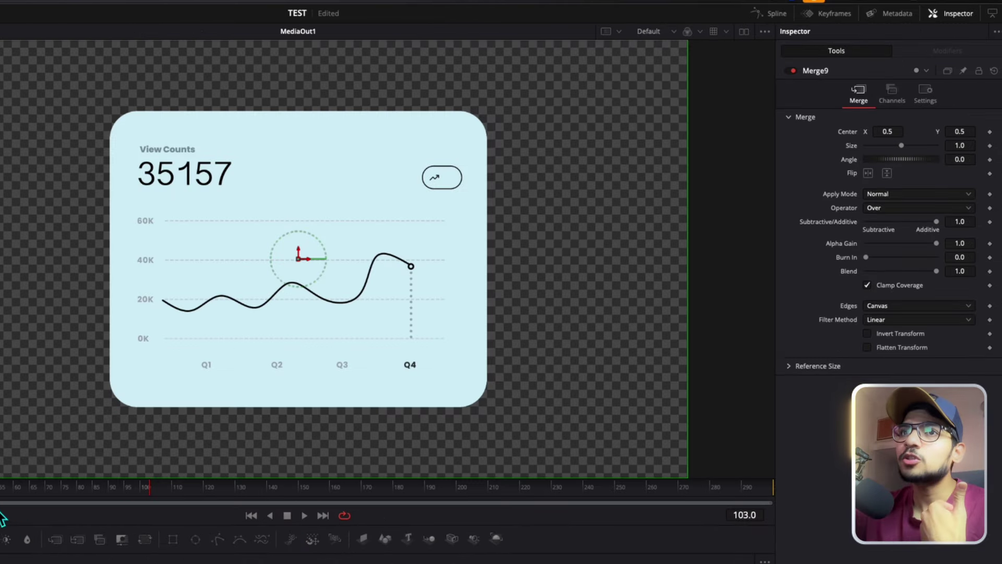
pyautogui.moveTo(0, 502); pyautogui.dragTo(81, 498)
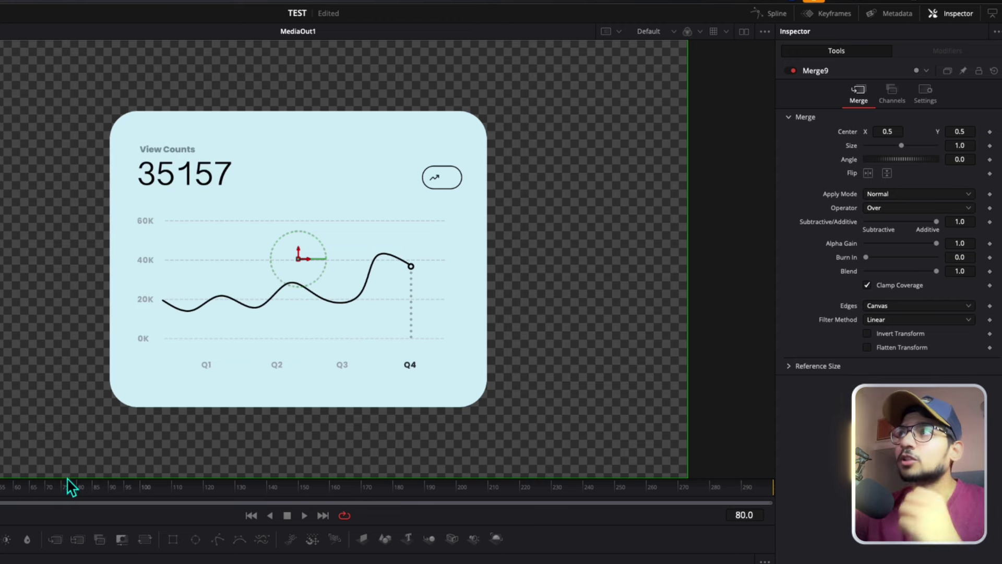
# - Open the Keyframes editor and have it show only selected tools
pyautogui.click(834, 23)
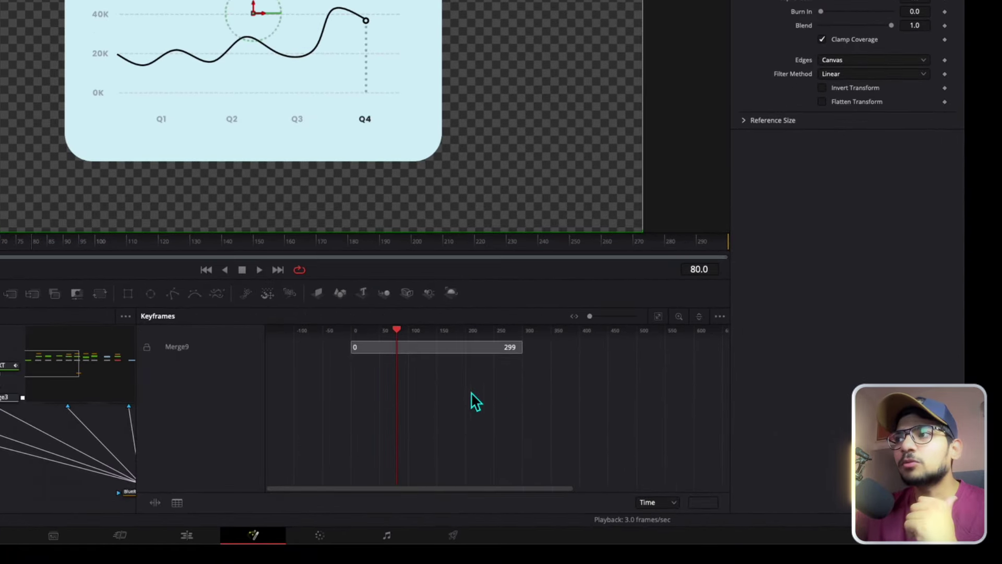
pyautogui.click(719, 317)
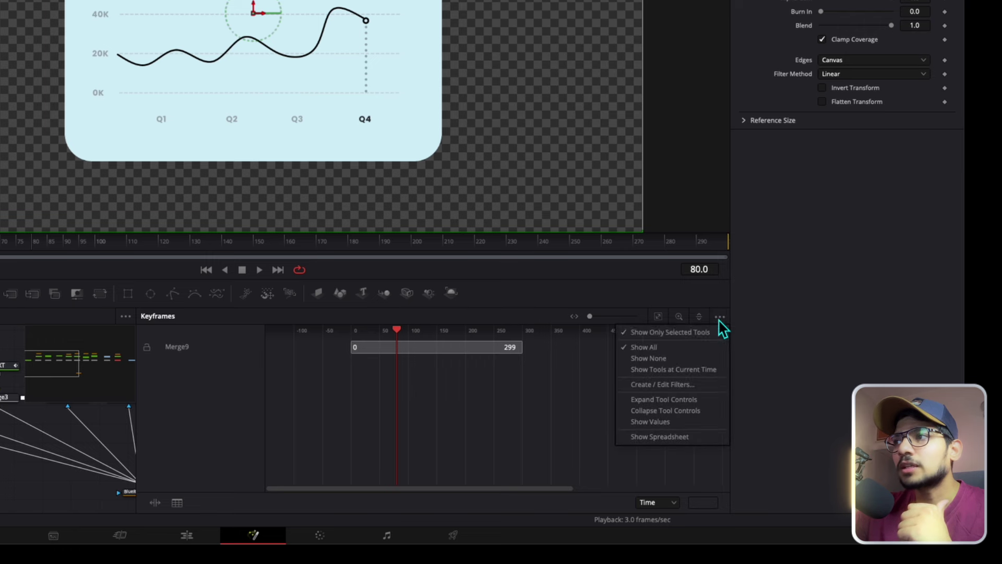
pyautogui.click(682, 334)
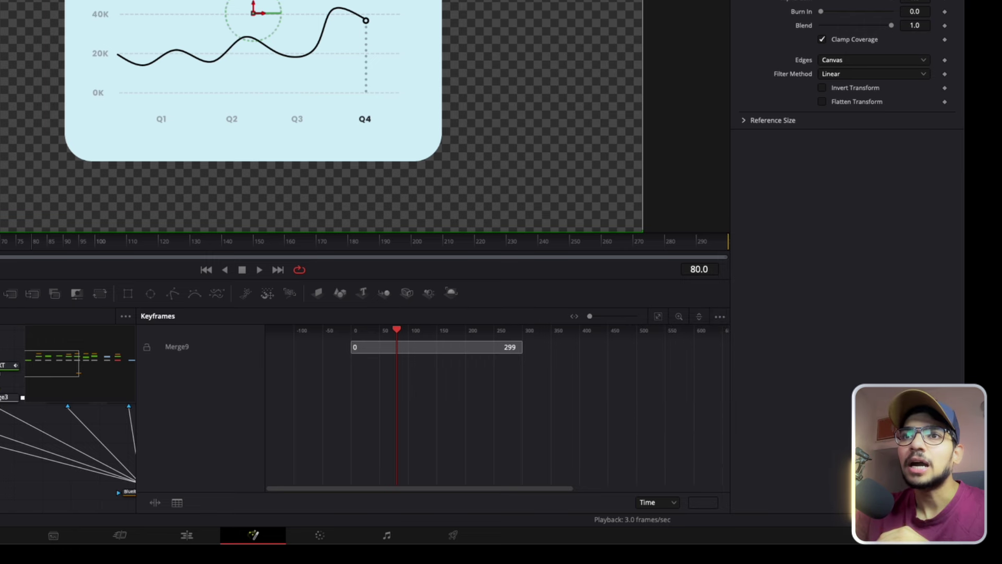
# - Select the BlueRectangle, BlueRectangle_2 and Merge2 nodes together to list them in the Keyframes editor
pyautogui.hscroll(10, 63, 449)
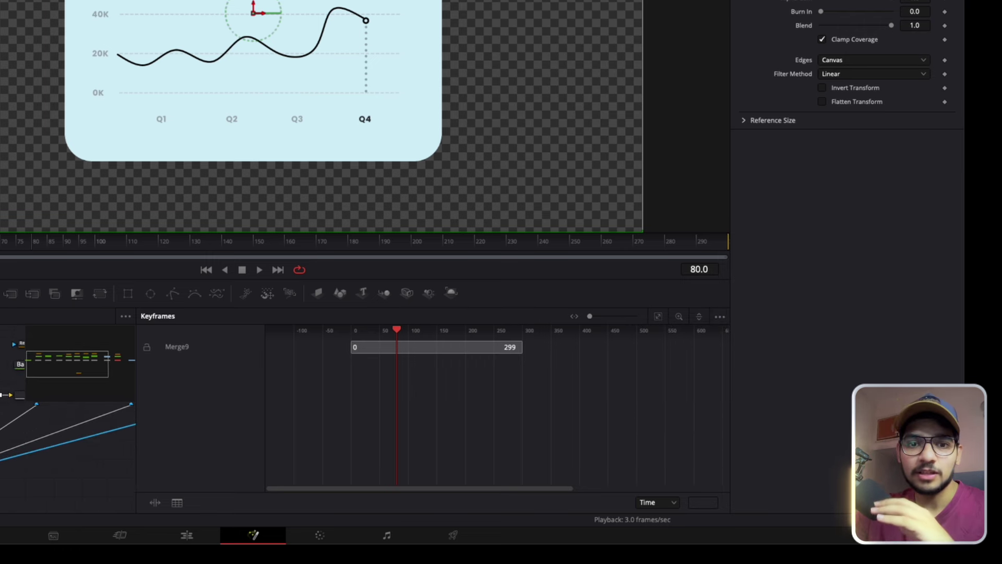
pyautogui.scroll(1, 68, 417)
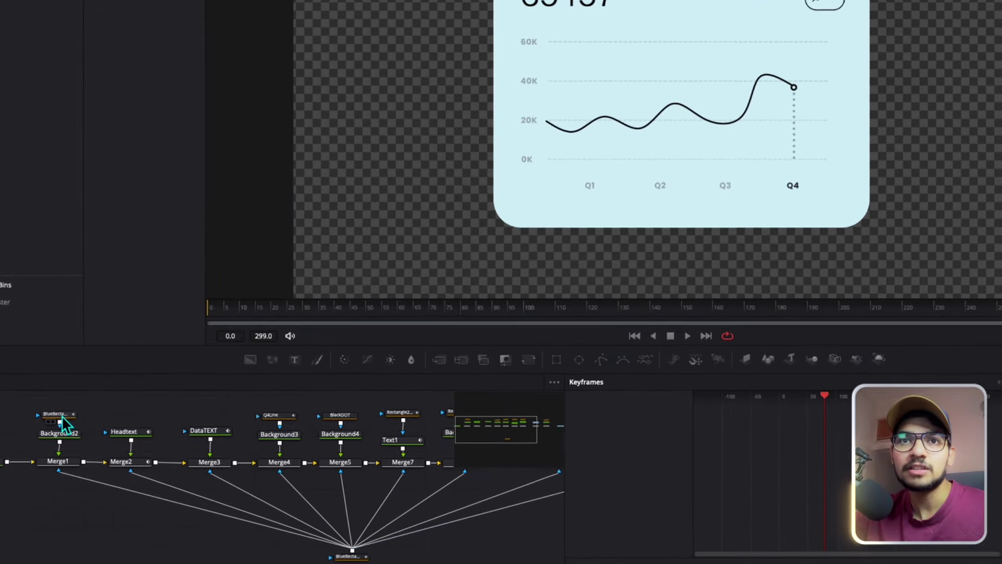
pyautogui.click(60, 414)
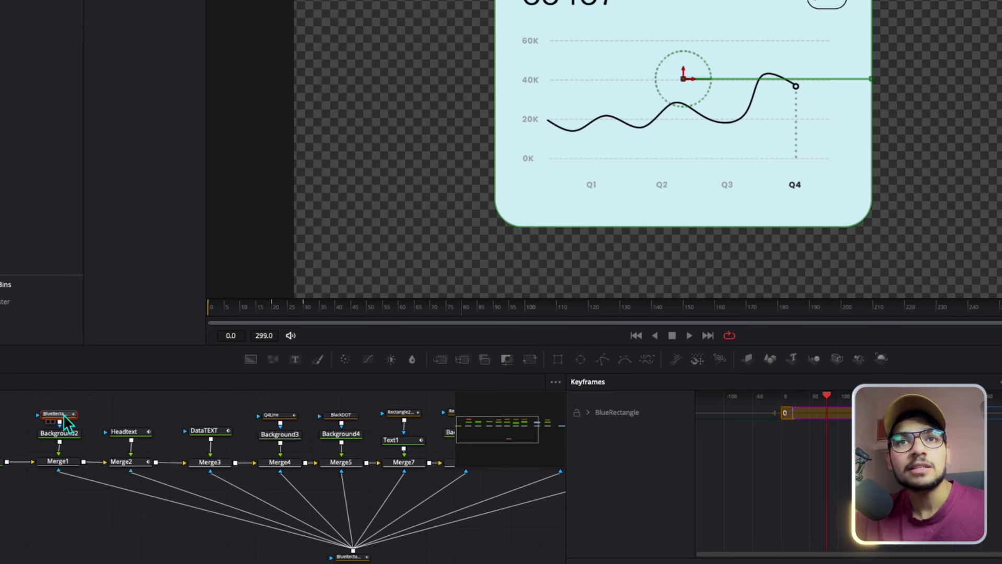
pyautogui.keyDown('ctrl'); pyautogui.click(354, 556); pyautogui.keyUp('ctrl')
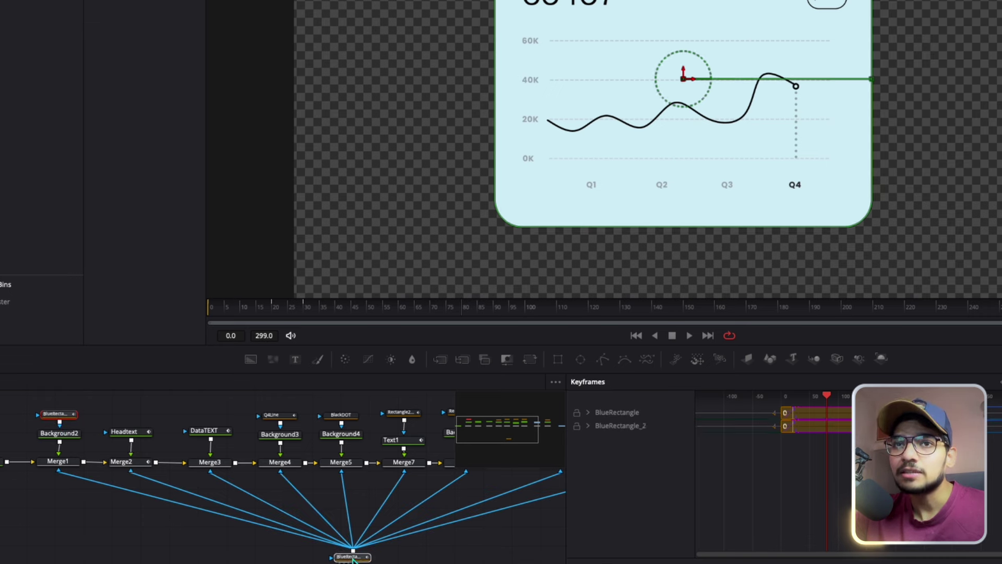
pyautogui.keyDown('ctrl'); pyautogui.click(136, 463); pyautogui.keyUp('ctrl')
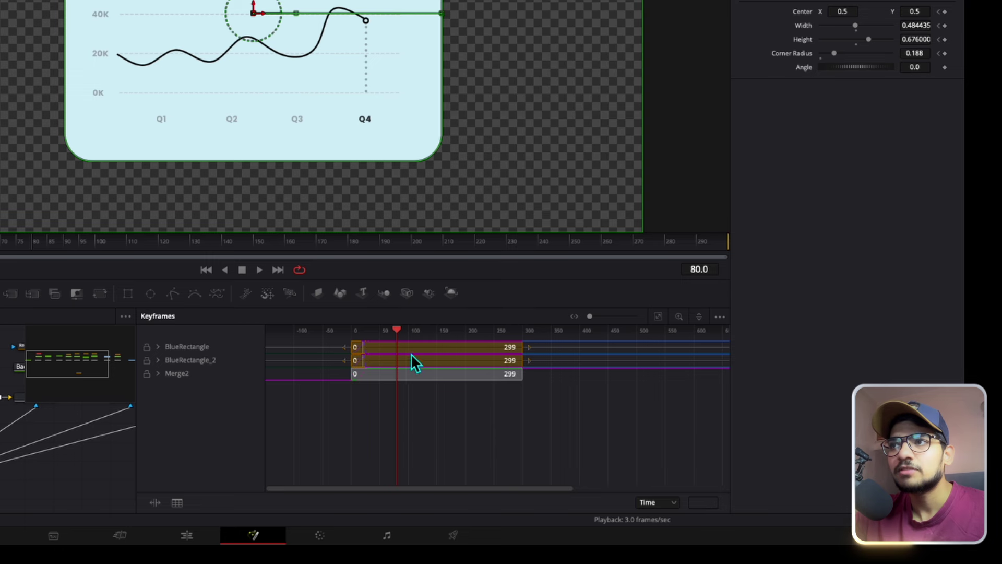
# - Fit the keyframe tracks to the Keyframes editor and expand BlueRectangle, BlueRectangle_2 and Merge2
pyautogui.click(659, 316)
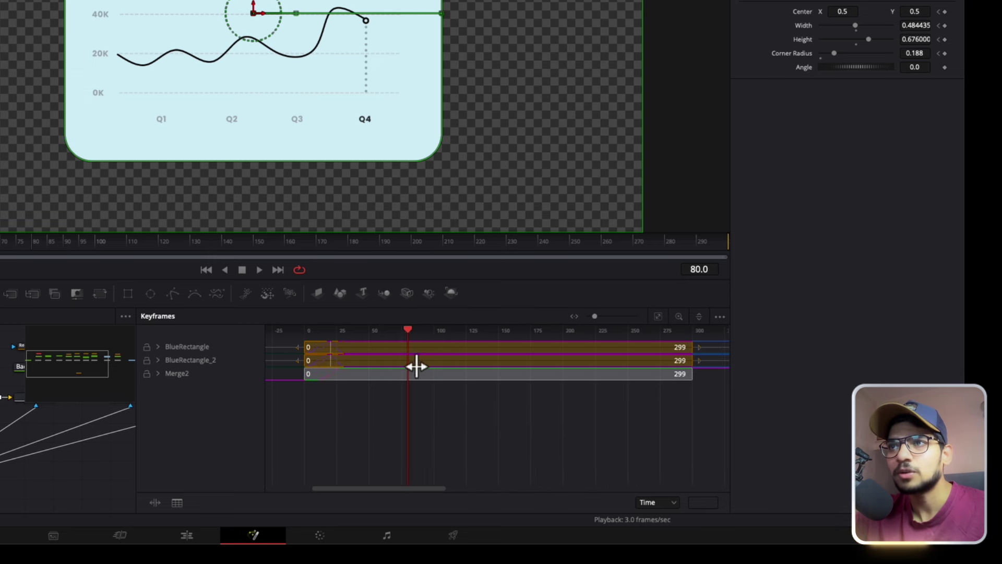
pyautogui.click(159, 347)
pyautogui.click(158, 413)
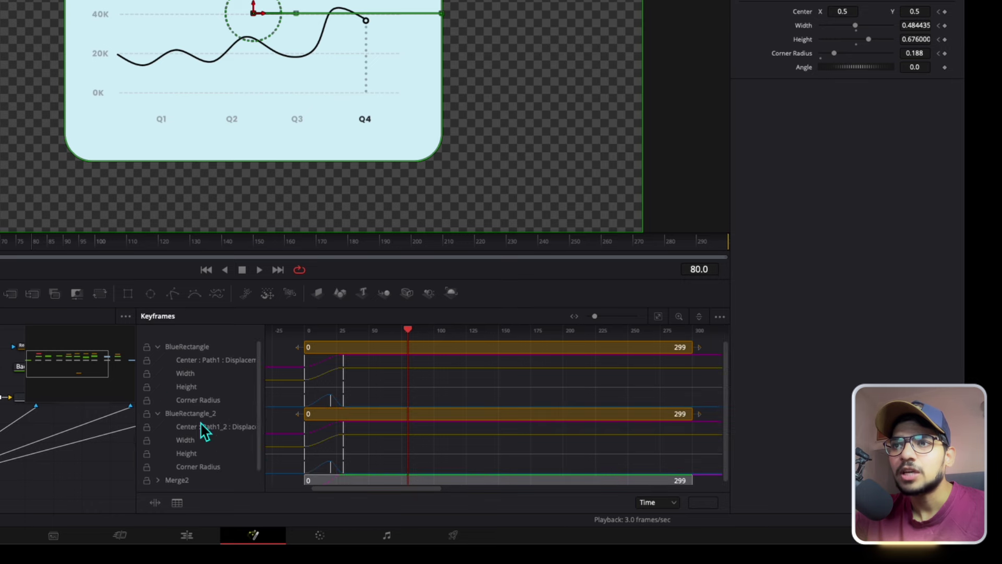
pyautogui.click(158, 480)
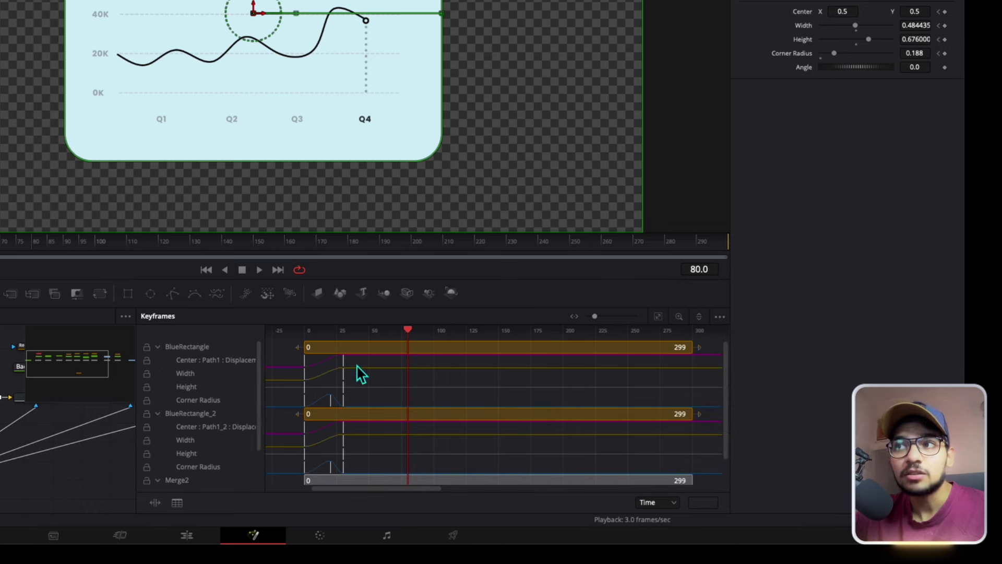
# - Try shifting the end keyframes of BlueRectangle_2 out to frame 55 and bring them back to frame 29
pyautogui.click(370, 347)
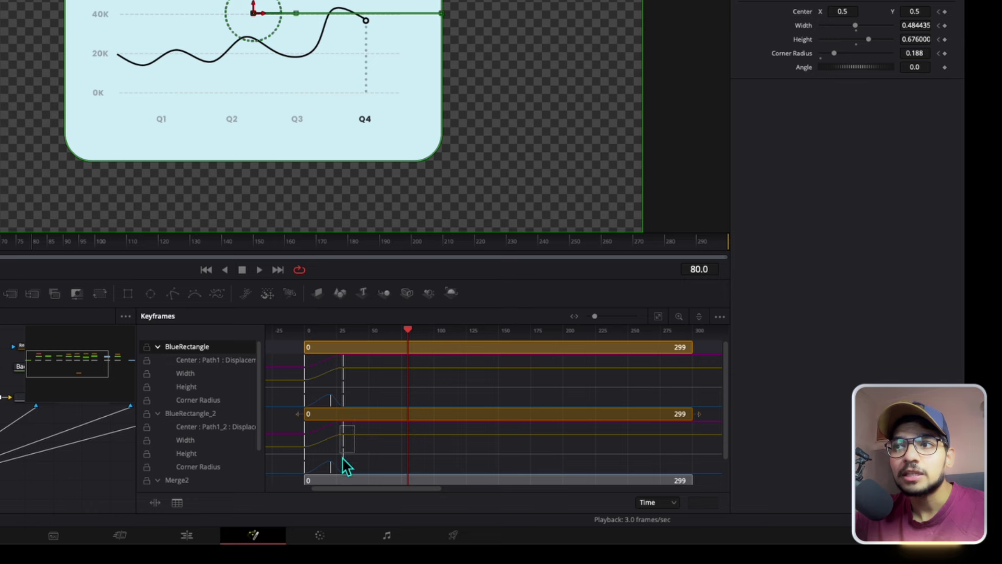
pyautogui.moveTo(339, 474); pyautogui.dragTo(374, 462)
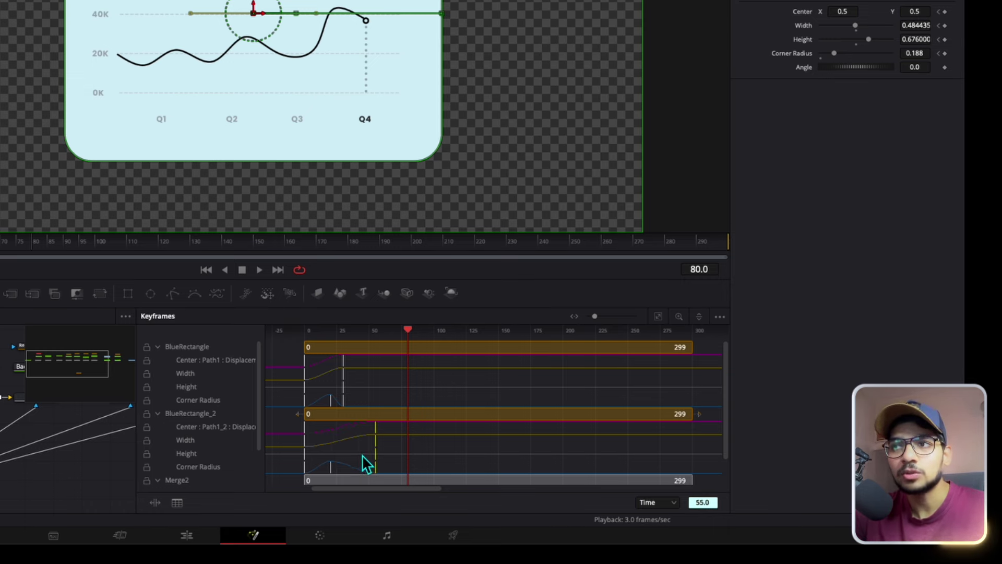
pyautogui.moveTo(342, 461); pyautogui.dragTo(341, 460)
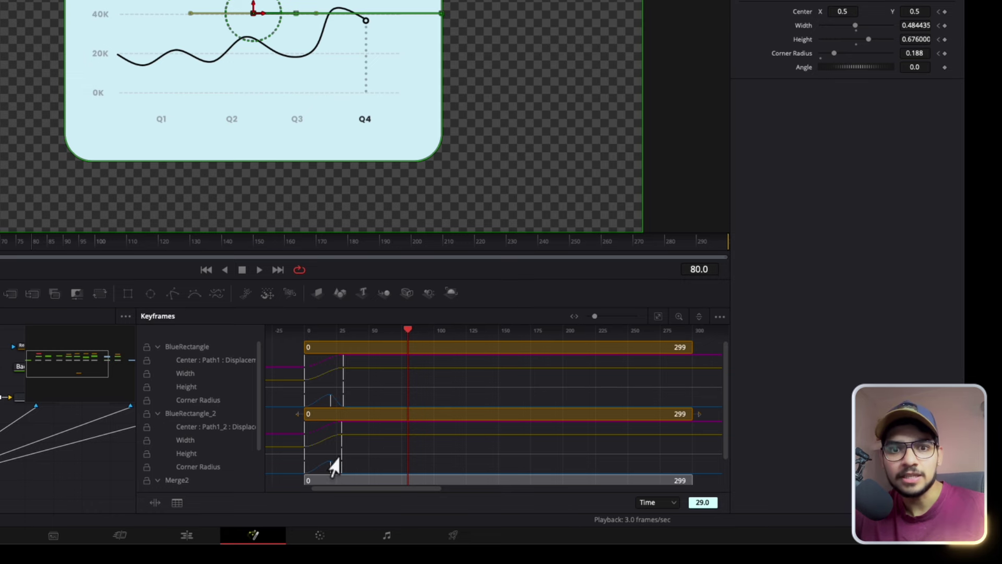